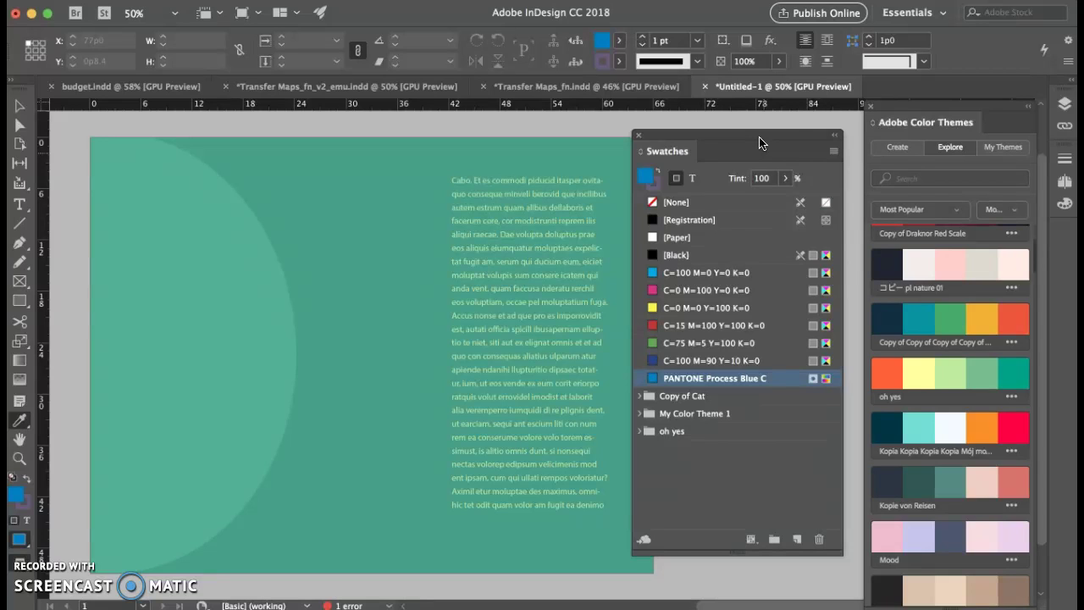
# Step: Delete the swatch groups Copy of Cat, My Color Theme 1 and oh yes, replacing their colours with [Black]
pyautogui.moveTo(751, 141); pyautogui.dragTo(760, 151)
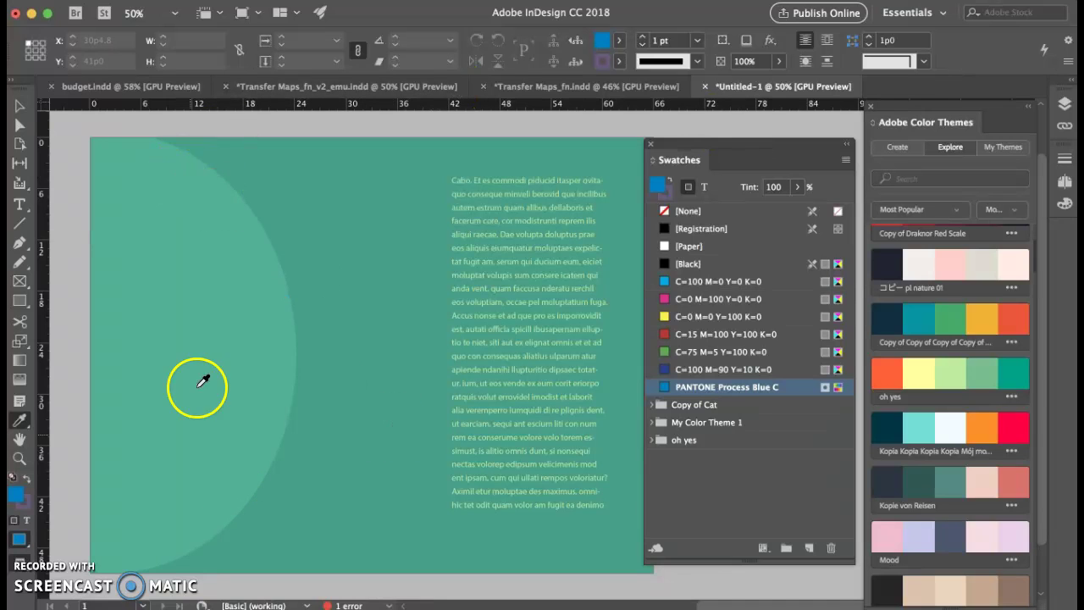
pyautogui.click(19, 105)
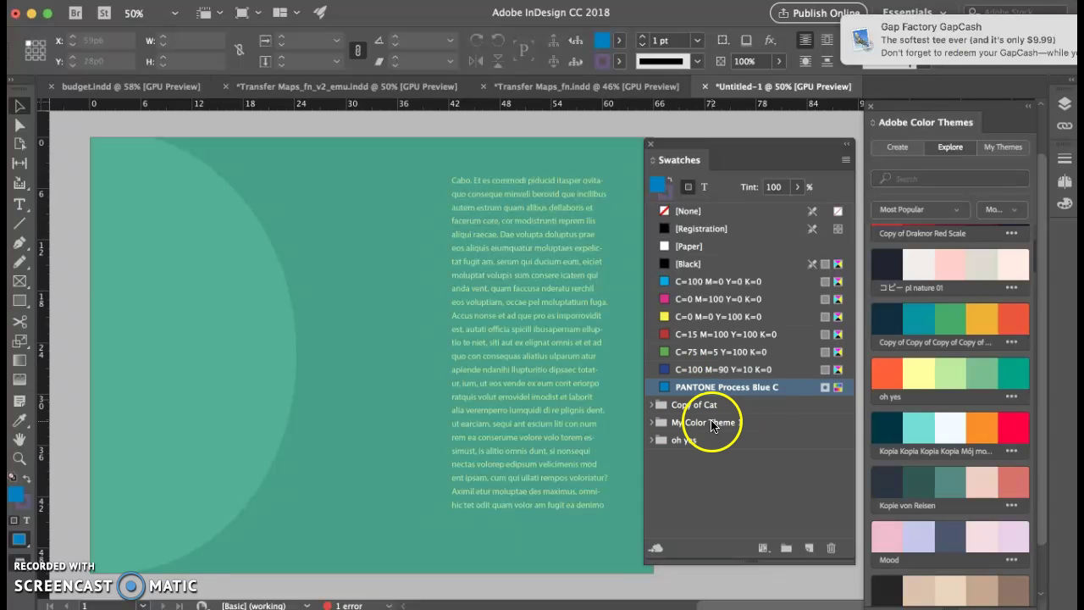
pyautogui.click(776, 409)
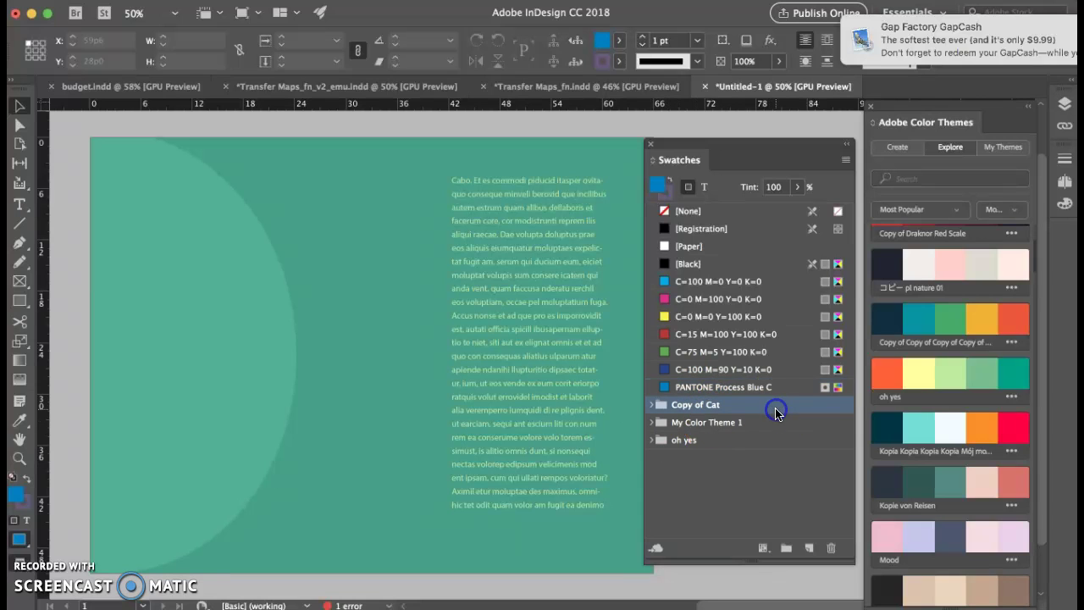
pyautogui.click(831, 548)
pyautogui.click(654, 377)
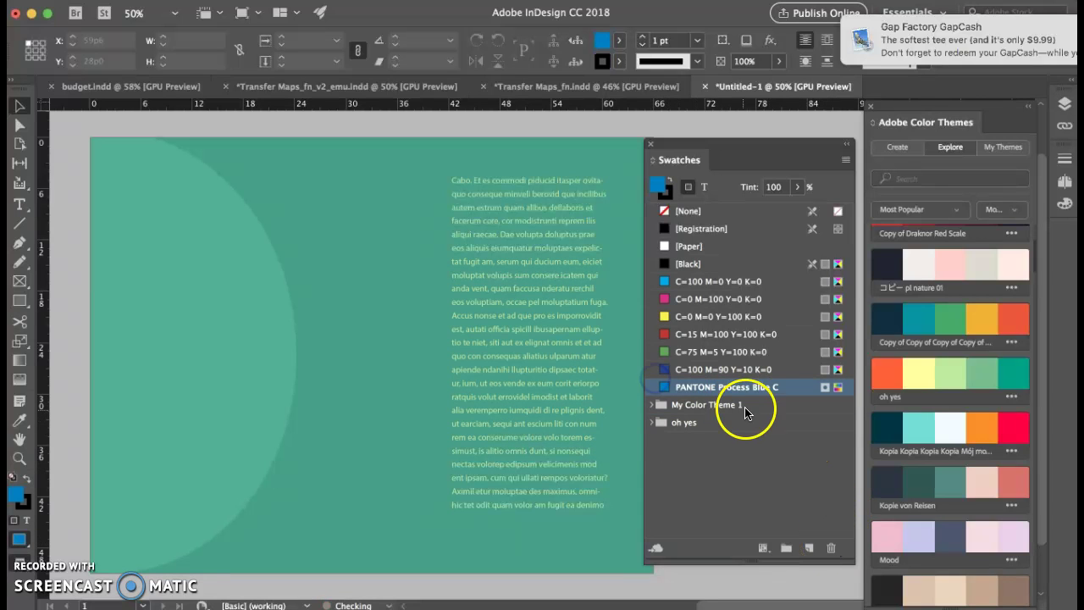
pyautogui.click(833, 547)
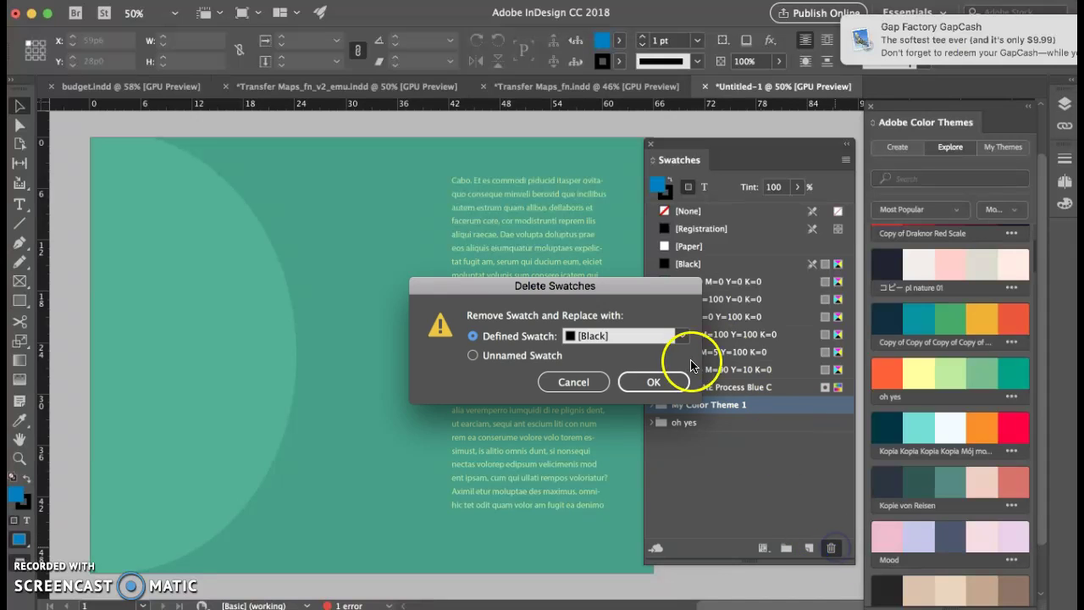
pyautogui.click(652, 378)
pyautogui.click(754, 406)
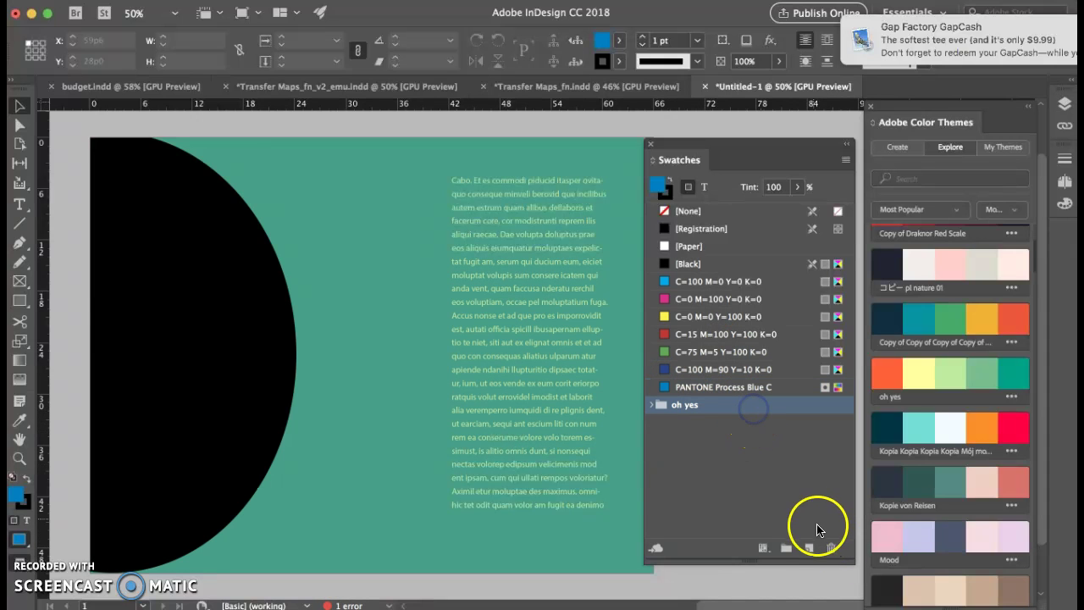
pyautogui.click(831, 548)
pyautogui.click(667, 395)
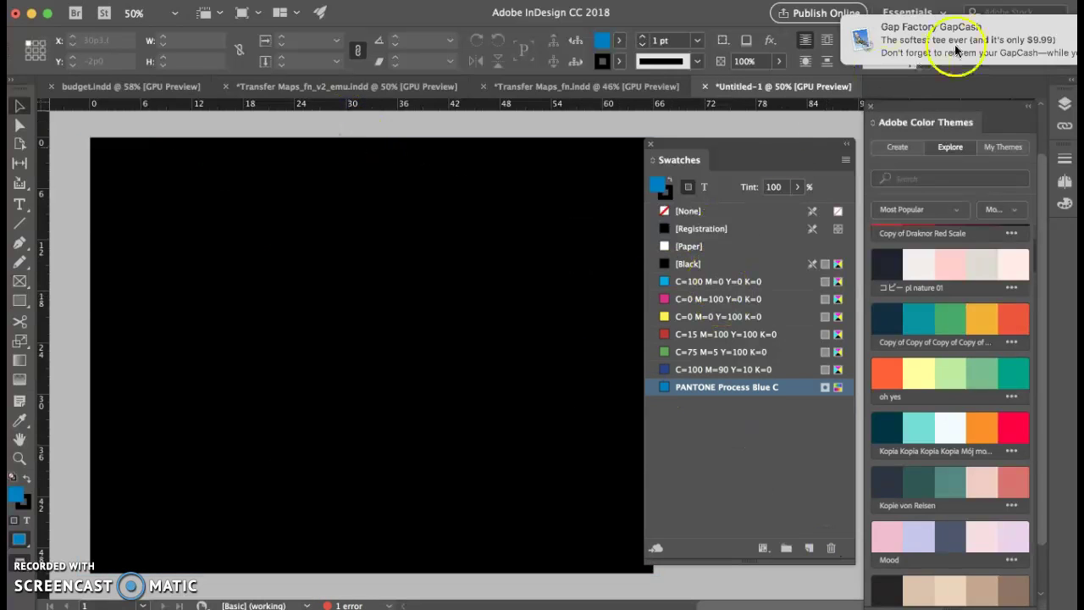
pyautogui.click(850, 18)
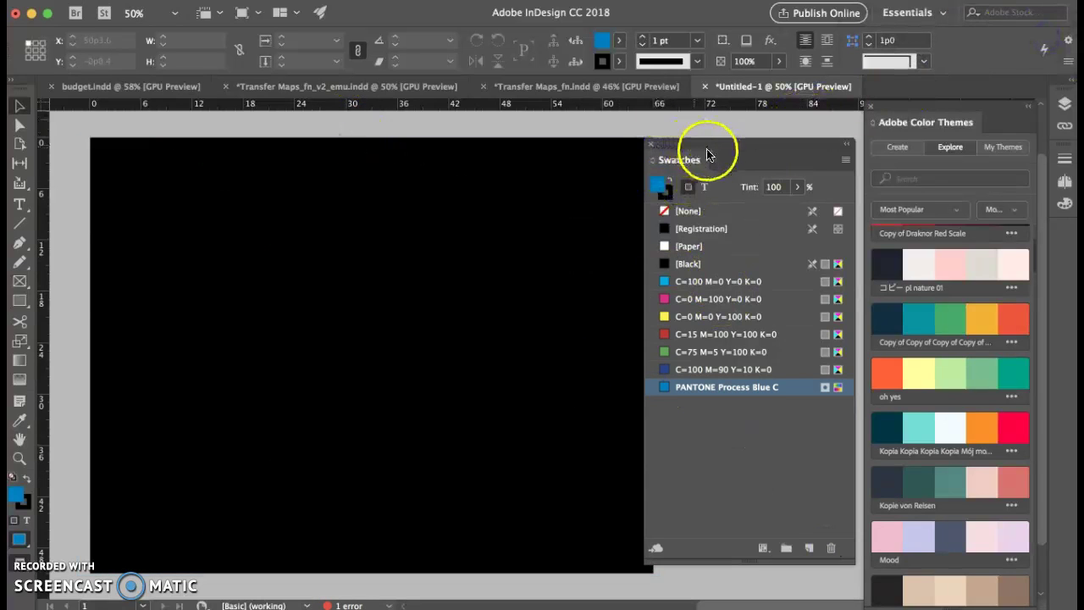
pyautogui.moveTo(709, 152); pyautogui.dragTo(714, 138)
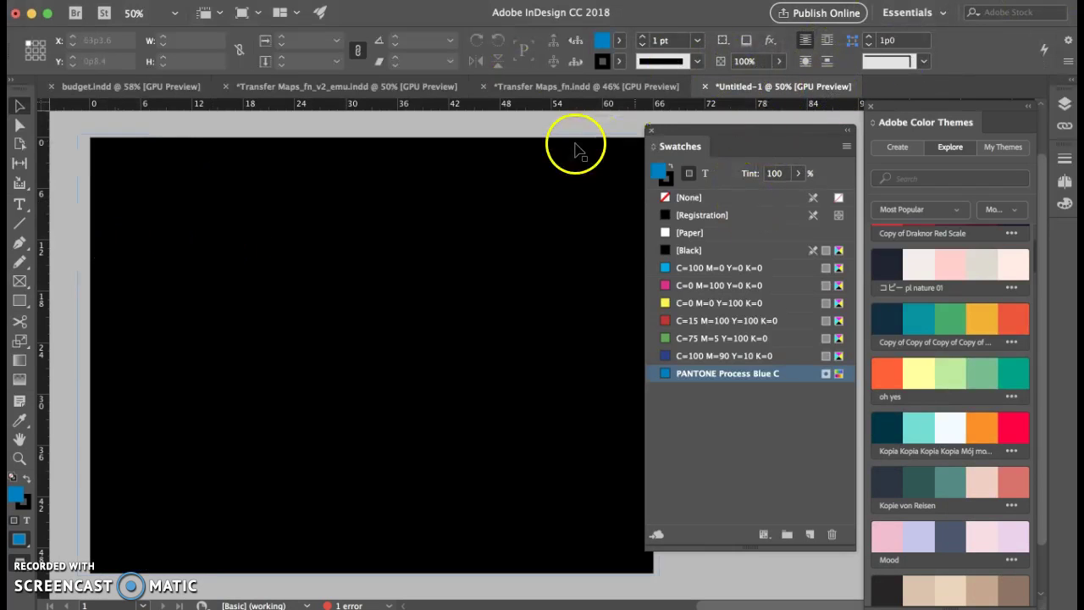
pyautogui.moveTo(717, 135); pyautogui.dragTo(725, 124)
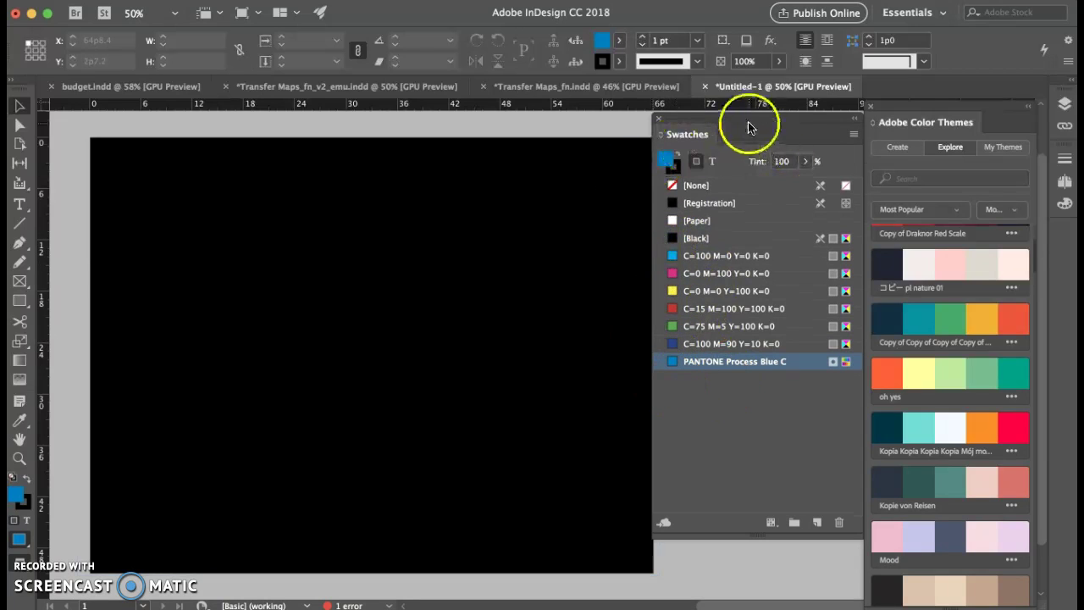
pyautogui.moveTo(750, 124); pyautogui.dragTo(721, 151)
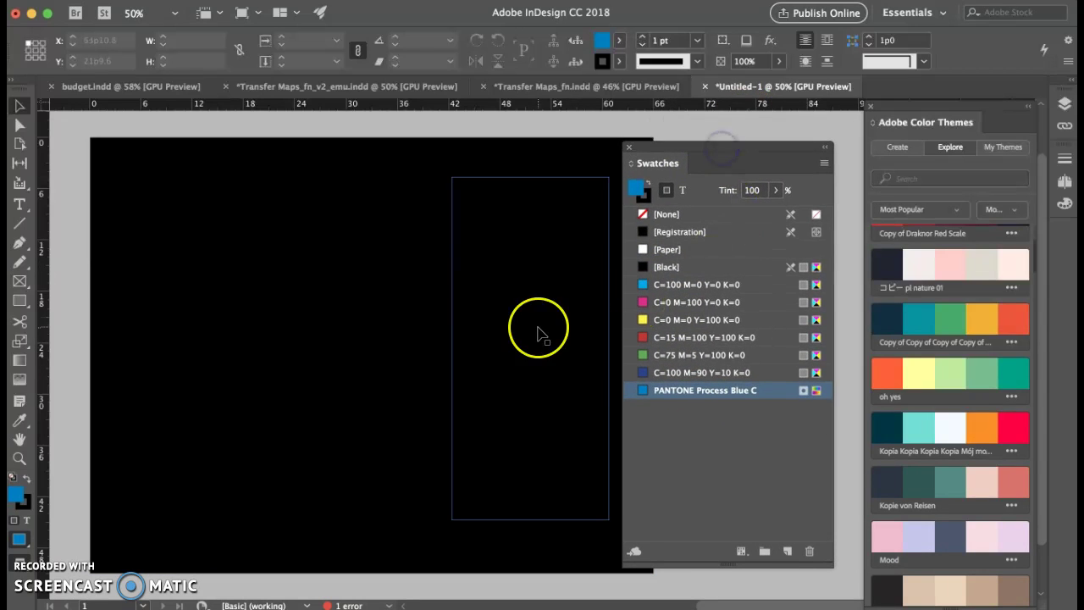
pyautogui.moveTo(684, 145); pyautogui.dragTo(693, 132)
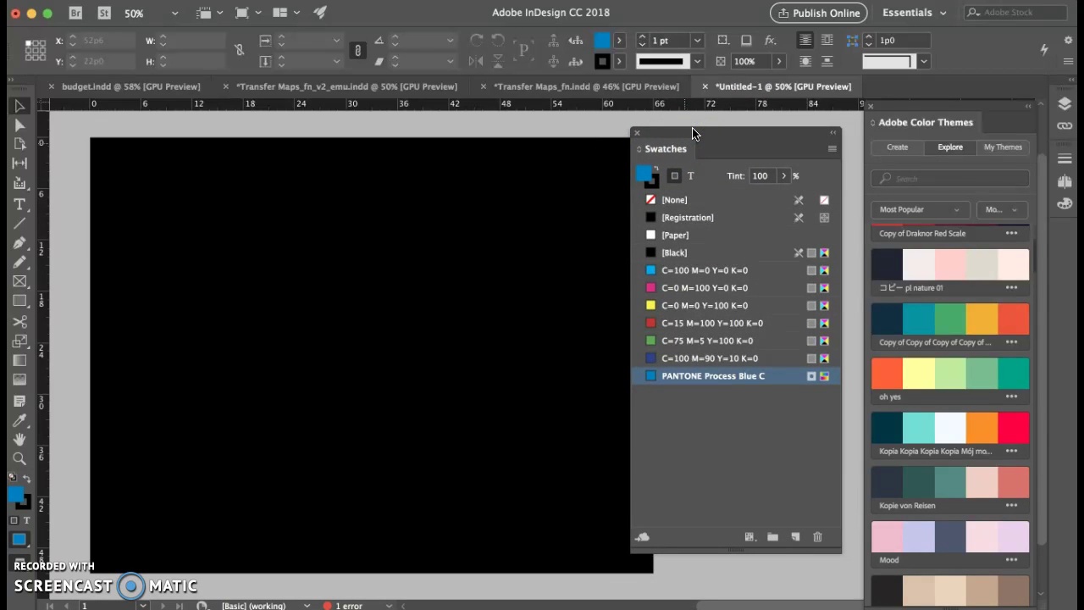
# Step: Start a new colour swatch and compare its colour types, switching between Process and Spot and ending on Spot
pyautogui.click(831, 149)
pyautogui.click(859, 157)
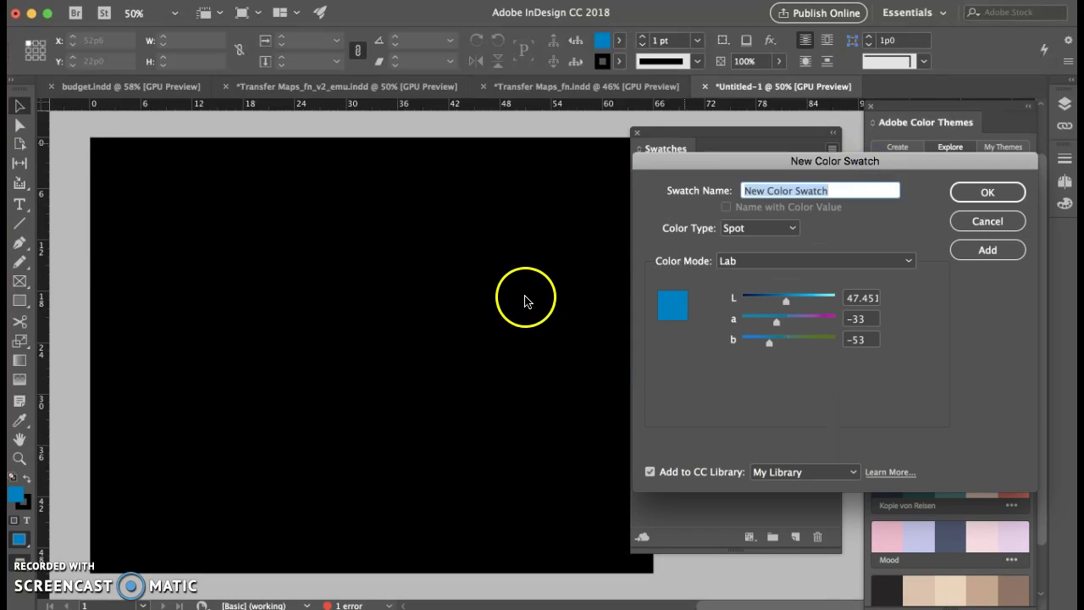
pyautogui.click(751, 228)
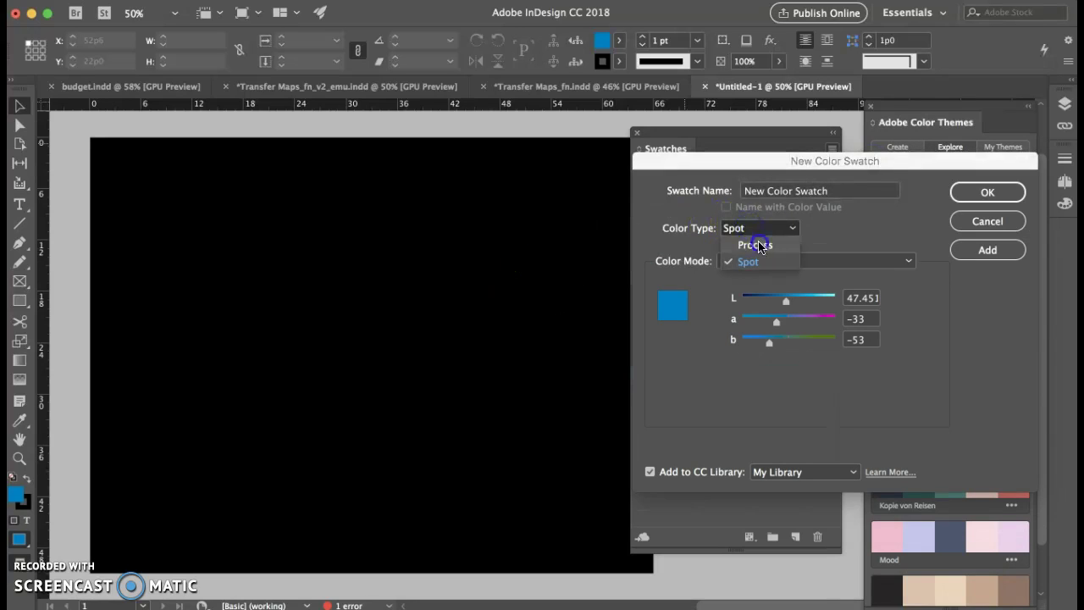
pyautogui.click(759, 245)
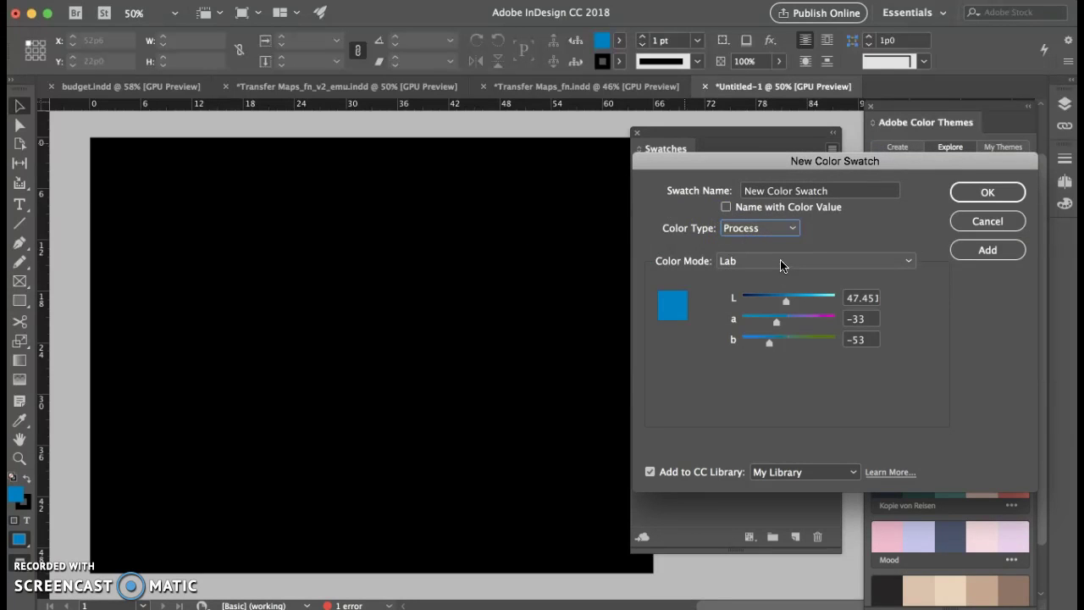
pyautogui.click(745, 229)
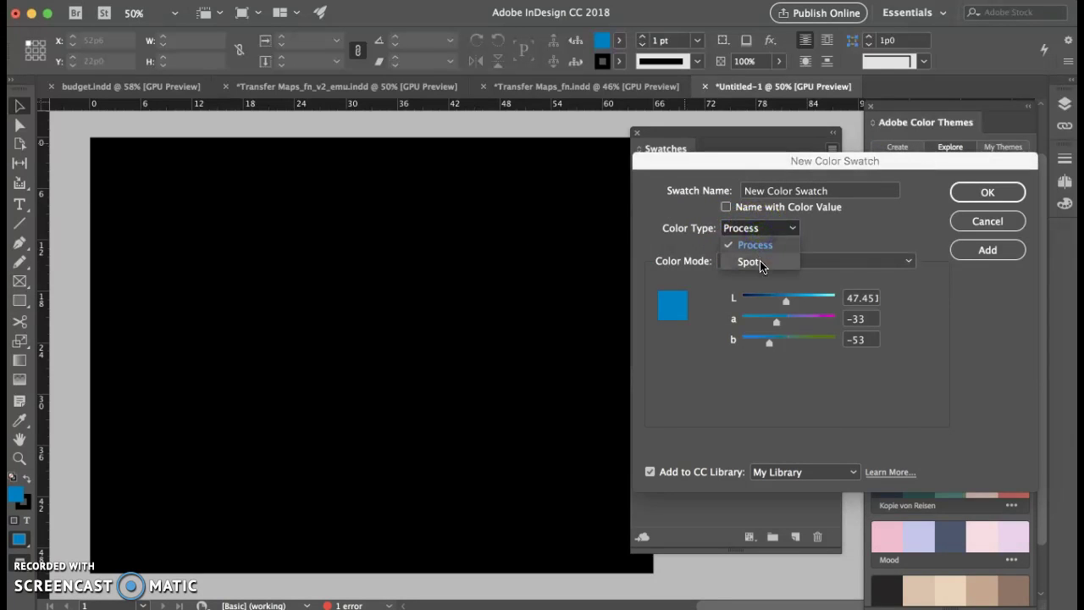
pyautogui.click(755, 263)
pyautogui.click(755, 245)
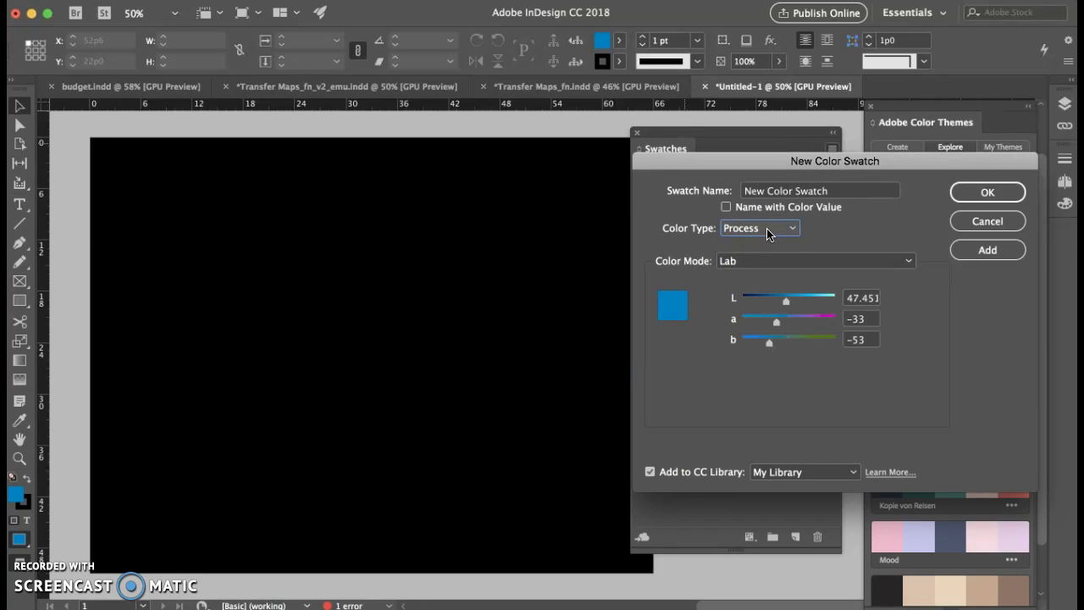
pyautogui.click(767, 228)
pyautogui.click(774, 265)
# Step: Set the new swatch's colour mode to PANTONE+ CMYK Coated and browse its list of colours
pyautogui.click(792, 264)
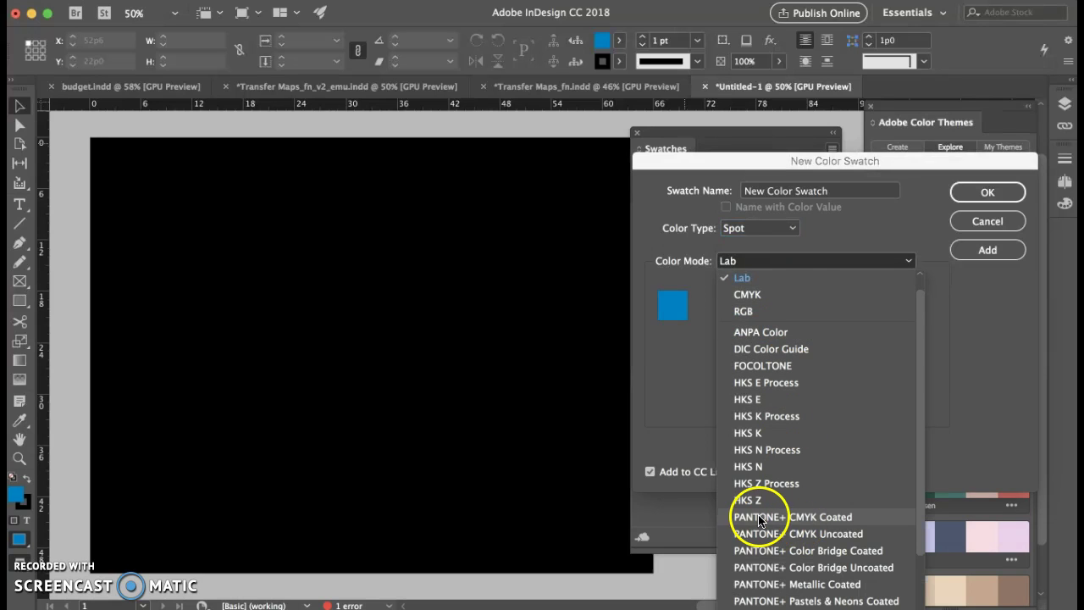
pyautogui.click(822, 517)
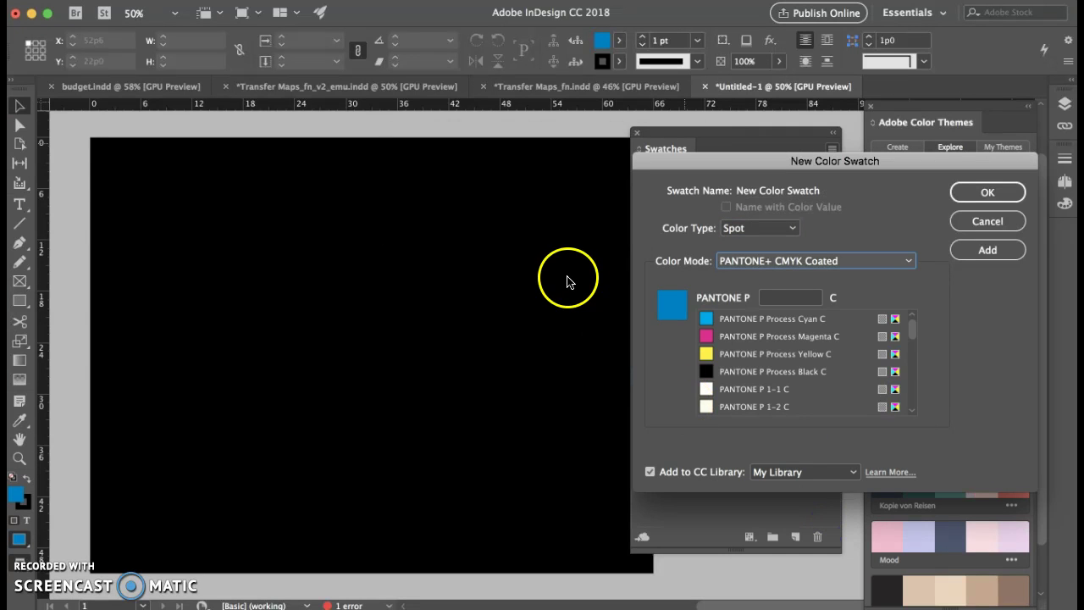
pyautogui.scroll(-10, 809, 336)
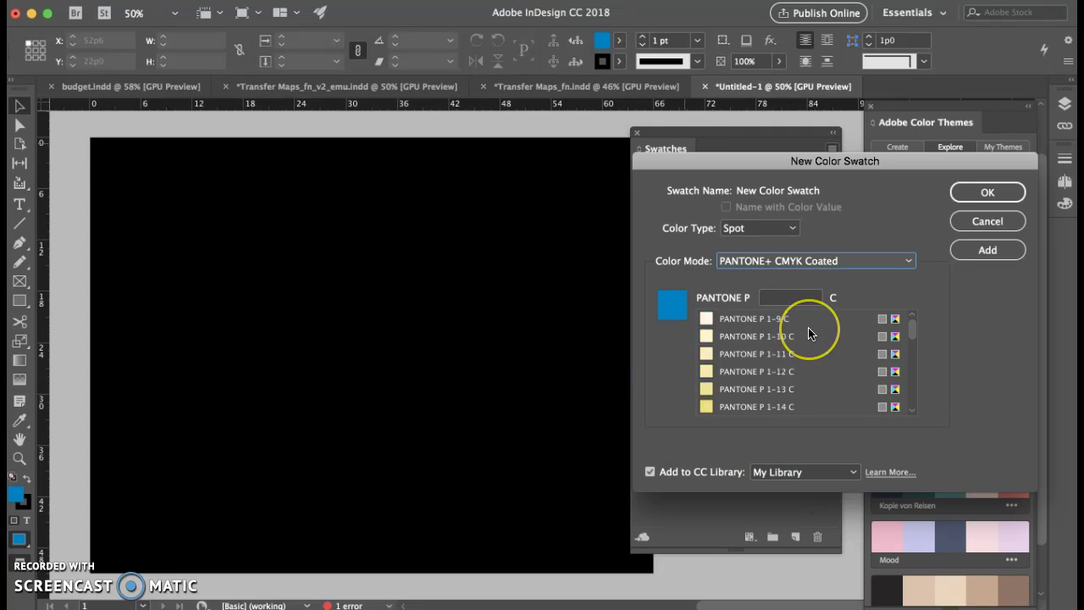
pyautogui.scroll(-15, 809, 335)
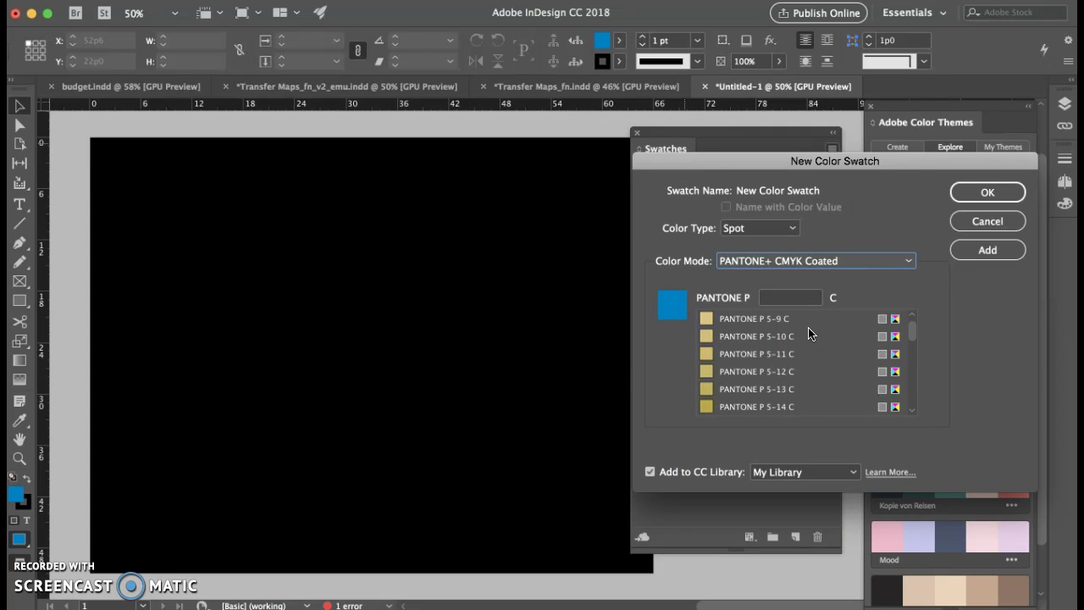
pyautogui.scroll(-15, 809, 335)
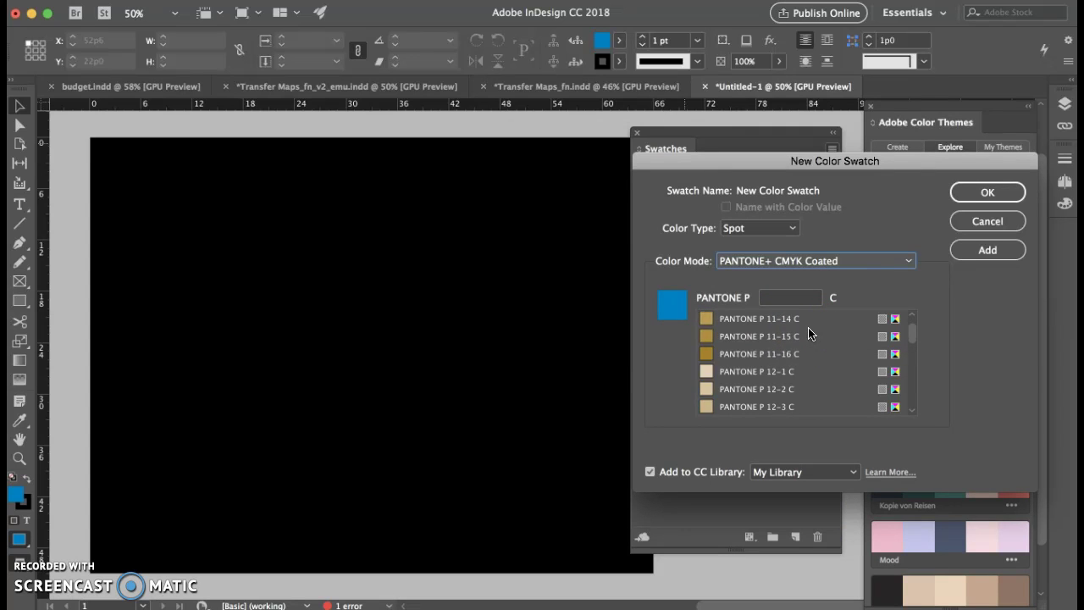
pyautogui.scroll(-5, 810, 335)
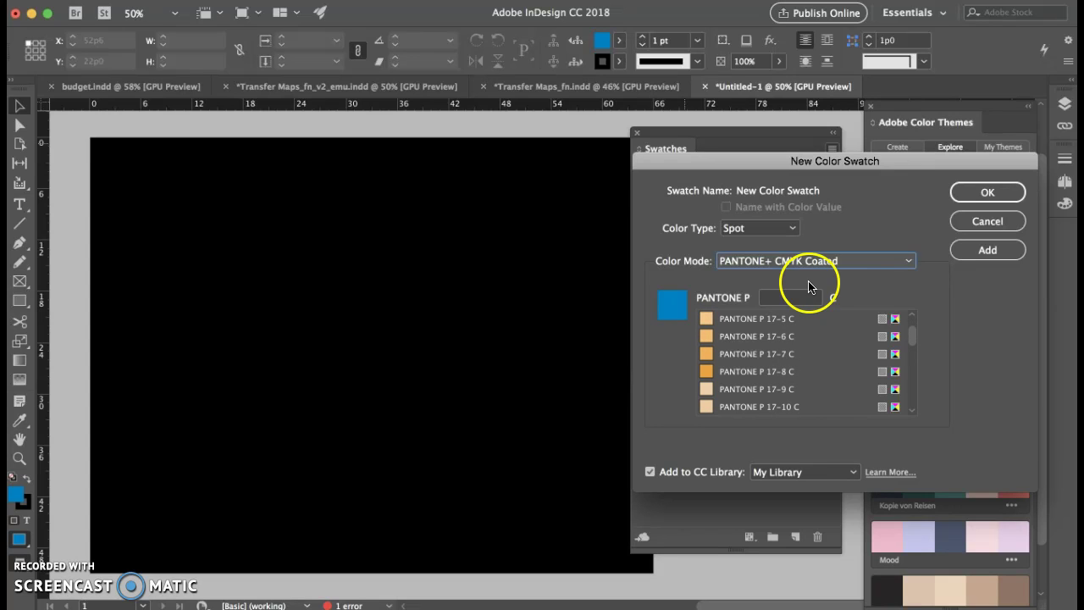
pyautogui.scroll(8, 805, 351)
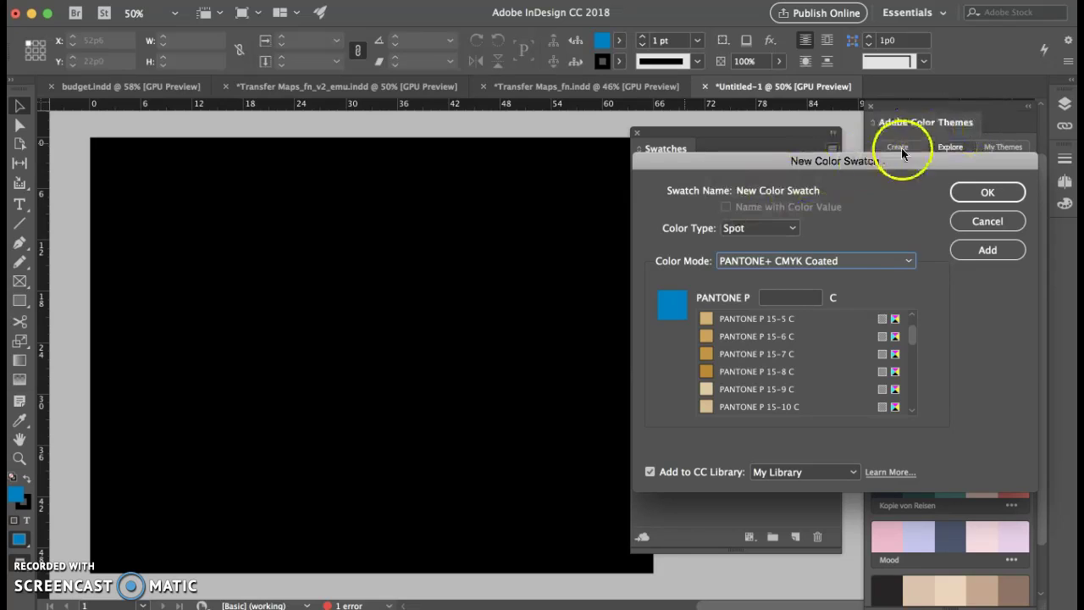
# Step: Change the new swatch's colour type to Process and browse more of the PANTONE+ CMYK Coated colours
pyautogui.click(775, 231)
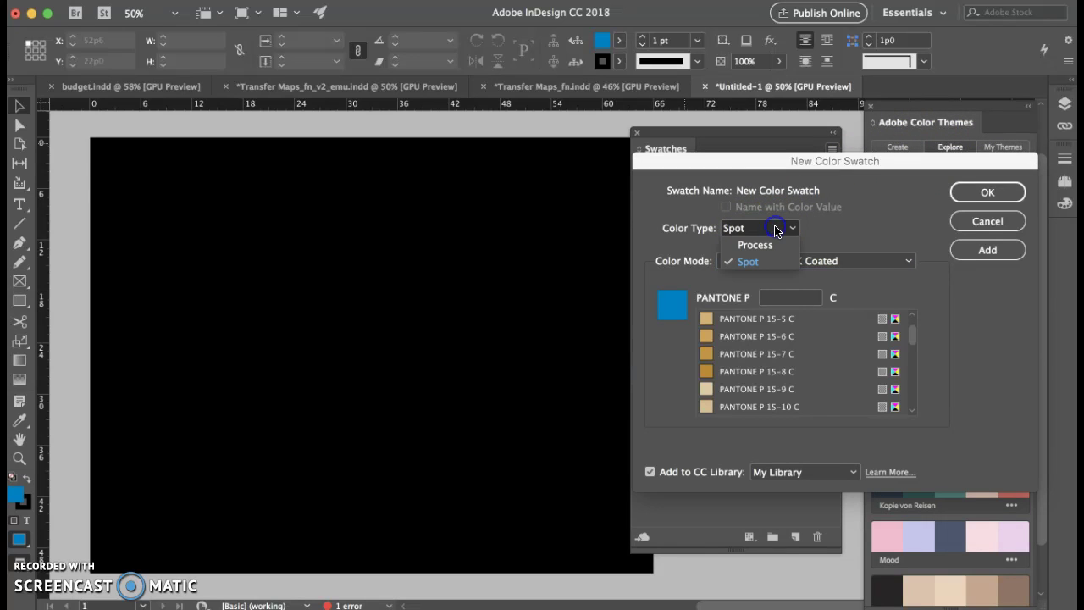
pyautogui.click(756, 245)
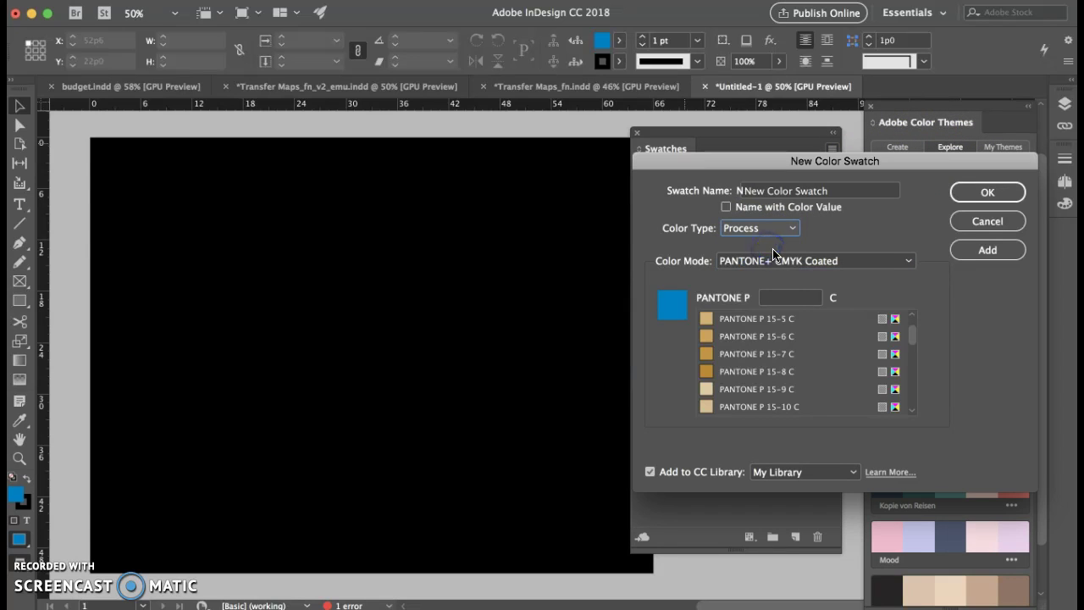
pyautogui.click(780, 259)
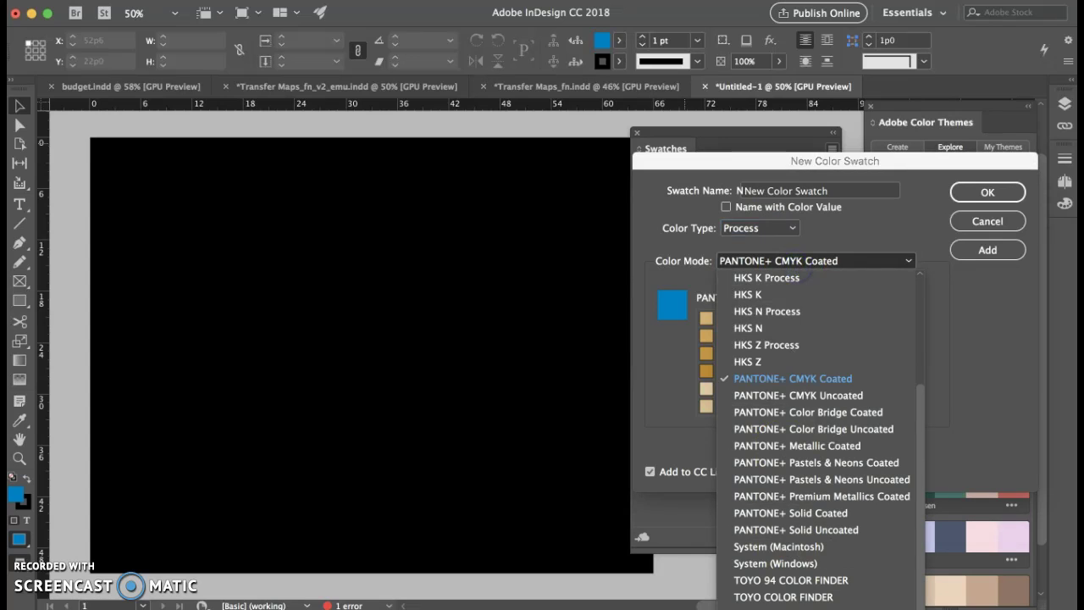
pyautogui.click(766, 379)
pyautogui.scroll(-10, 809, 353)
pyautogui.scroll(-5, 805, 352)
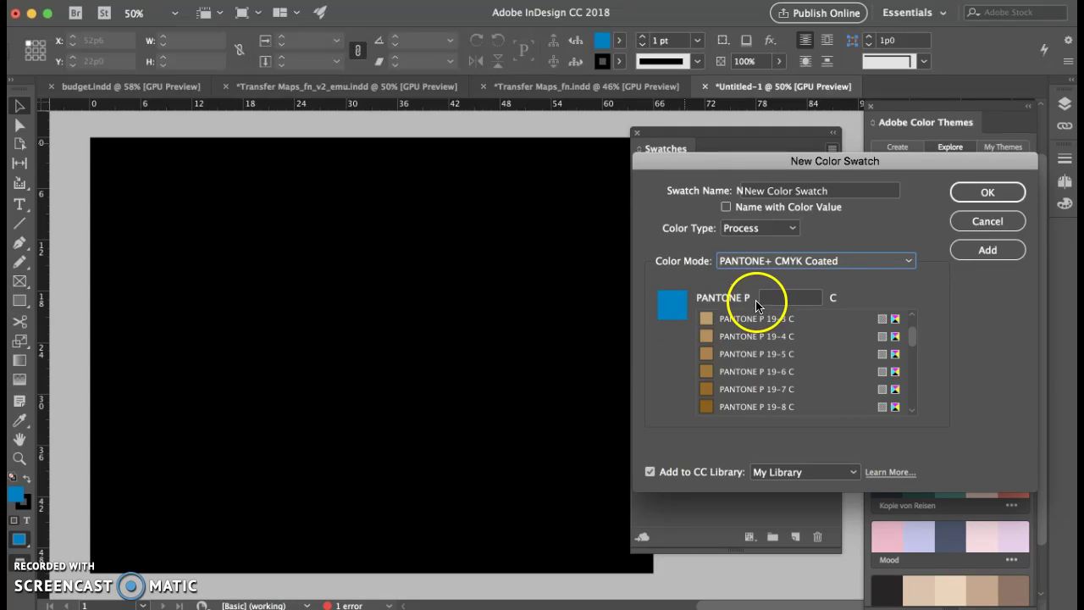
# Step: Try the CMYK colour mode for the new swatch, and cancel its creation
pyautogui.click(854, 261)
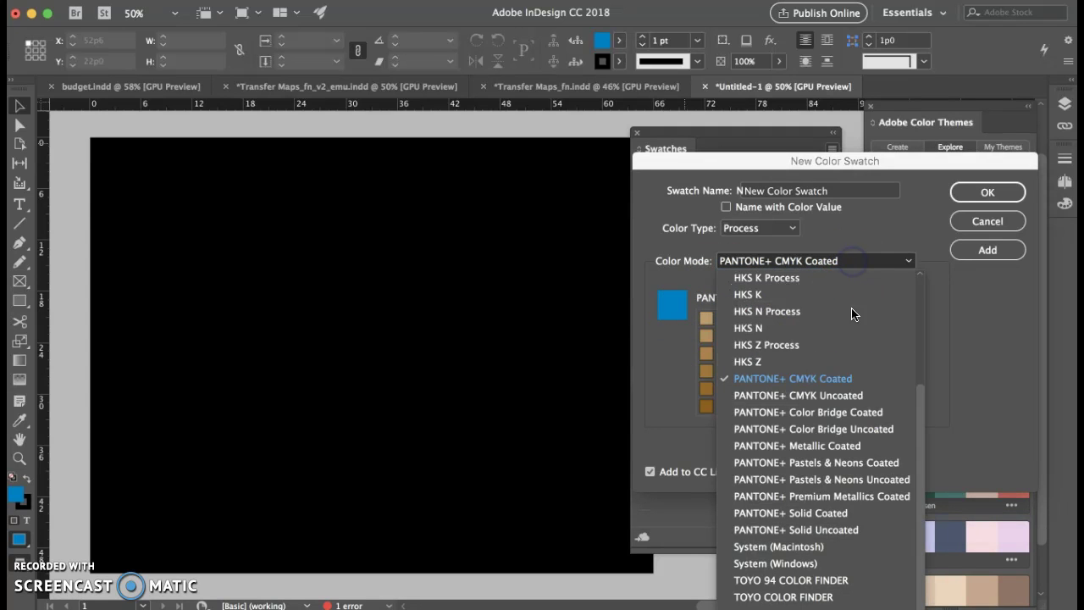
pyautogui.scroll(5, 835, 460)
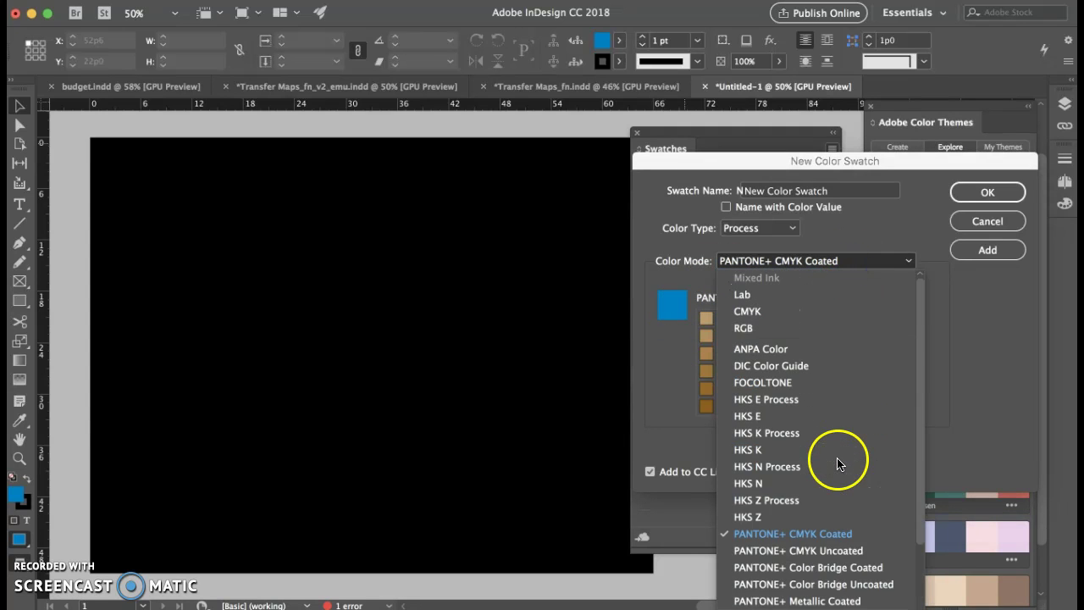
pyautogui.click(749, 312)
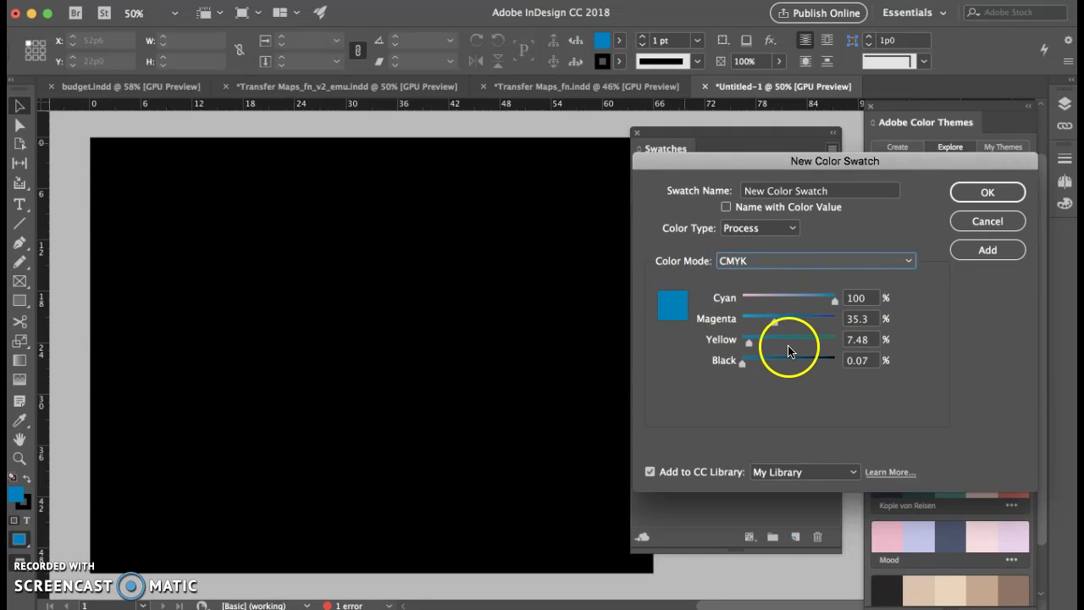
pyautogui.click(998, 220)
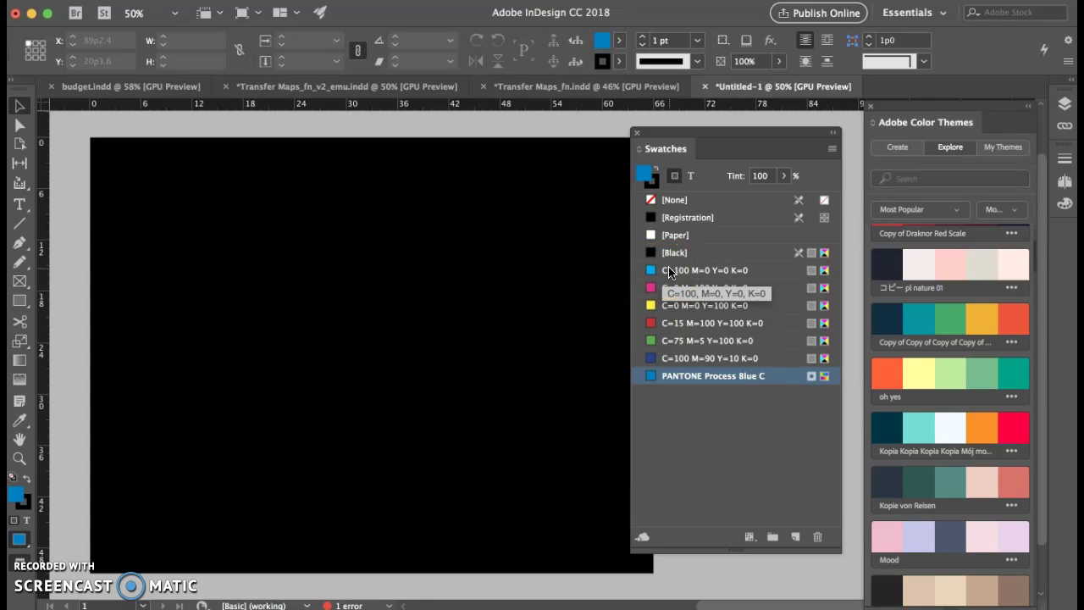
# Step: Close the Adobe Color Themes panel
pyautogui.moveTo(669, 271); pyautogui.dragTo(672, 313)
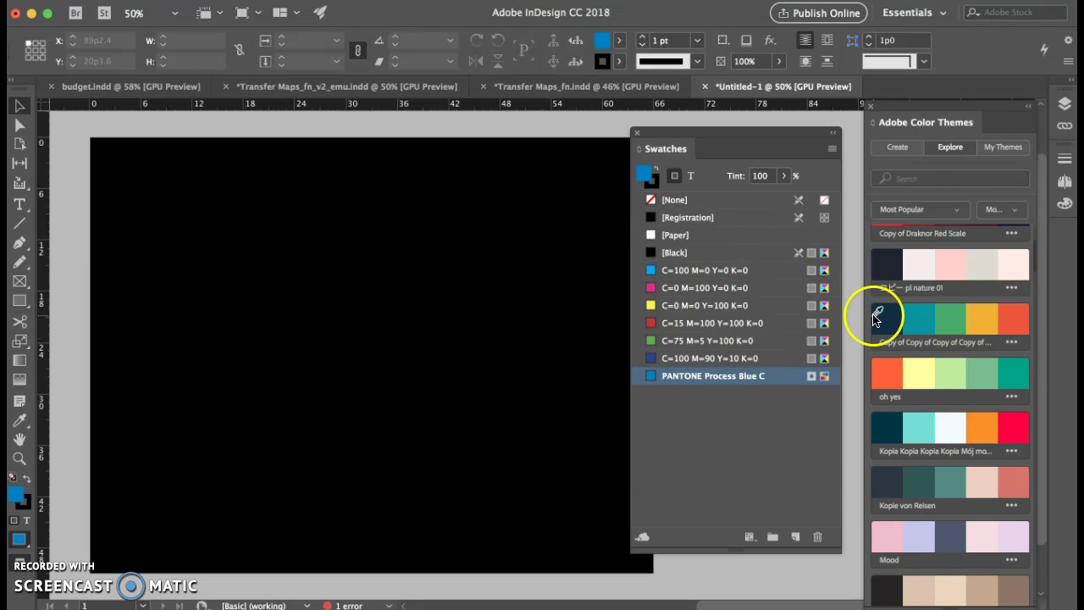
pyautogui.moveTo(774, 133); pyautogui.dragTo(771, 144)
pyautogui.moveTo(968, 107); pyautogui.dragTo(955, 111)
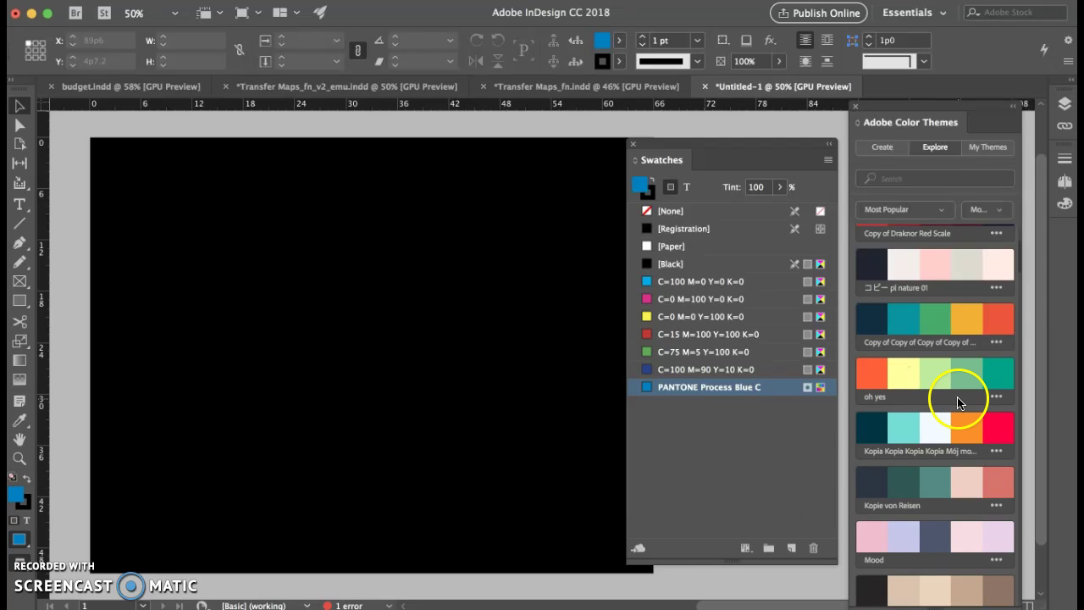
pyautogui.click(857, 107)
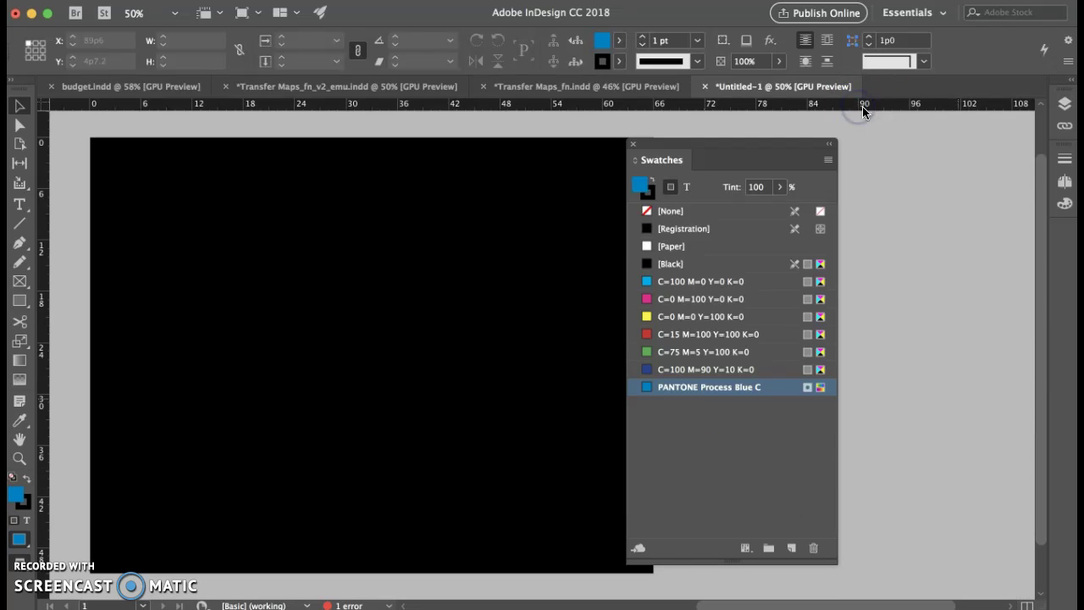
# Step: Show the Adobe Color Themes panel and shorten it so its whole content fits beside the Swatches panel
pyautogui.click(407, 0)
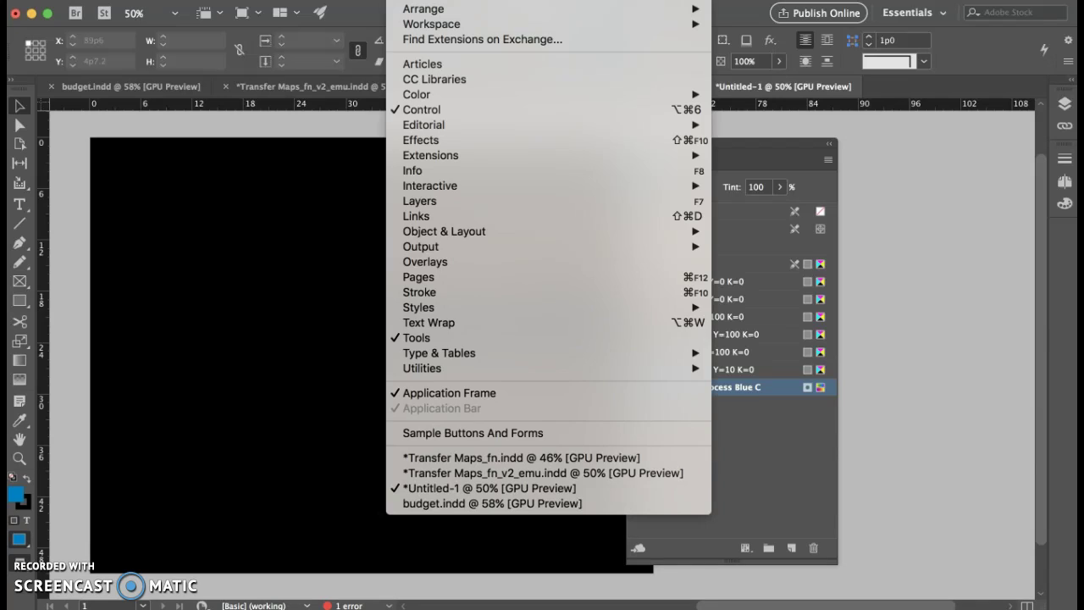
pyautogui.moveTo(442, 232)
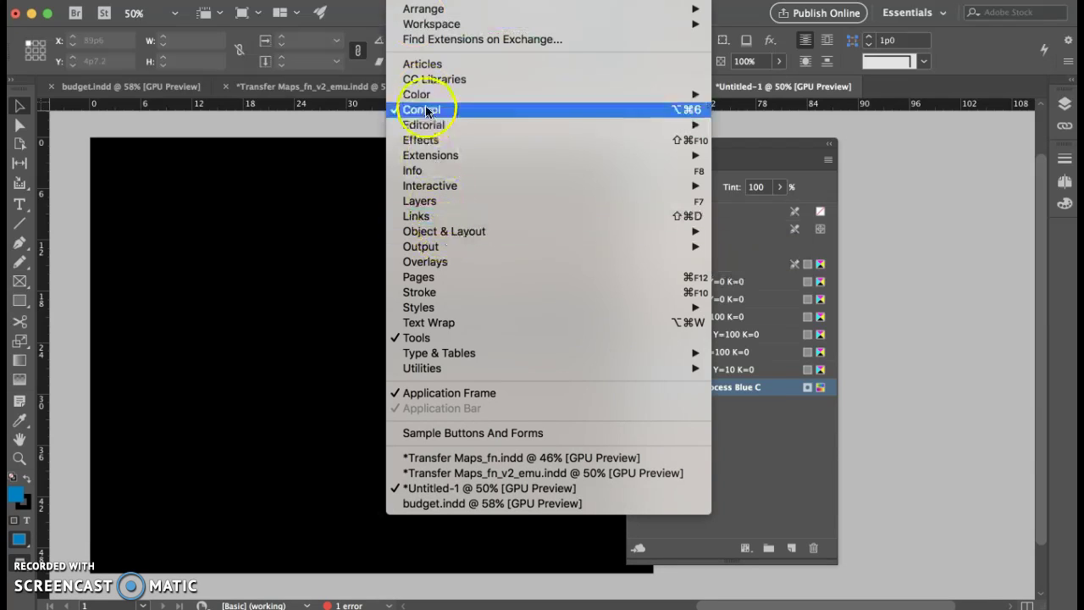
pyautogui.moveTo(411, 93)
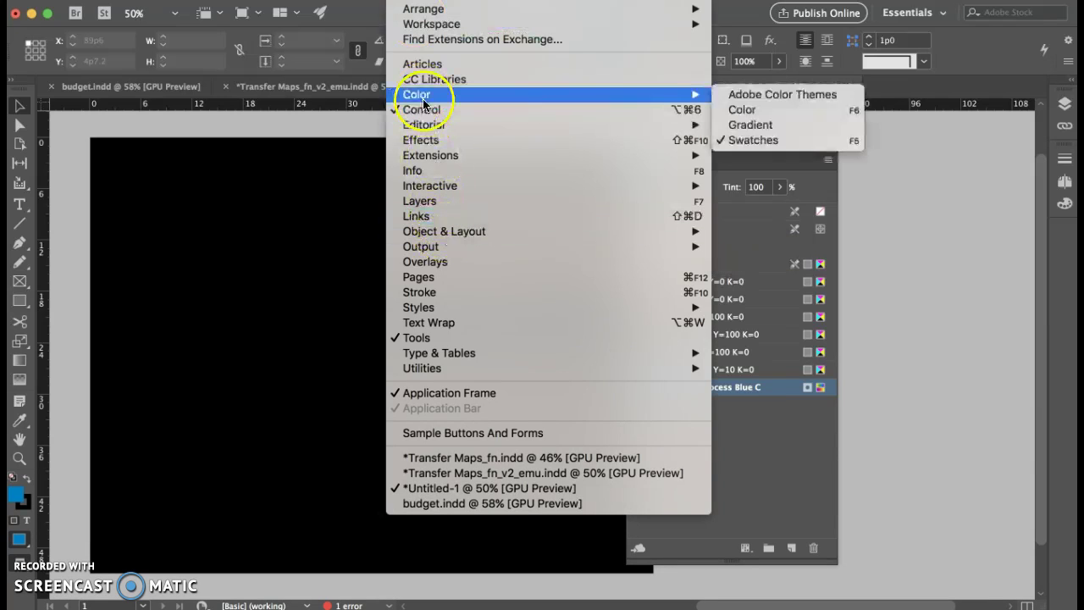
pyautogui.click(752, 95)
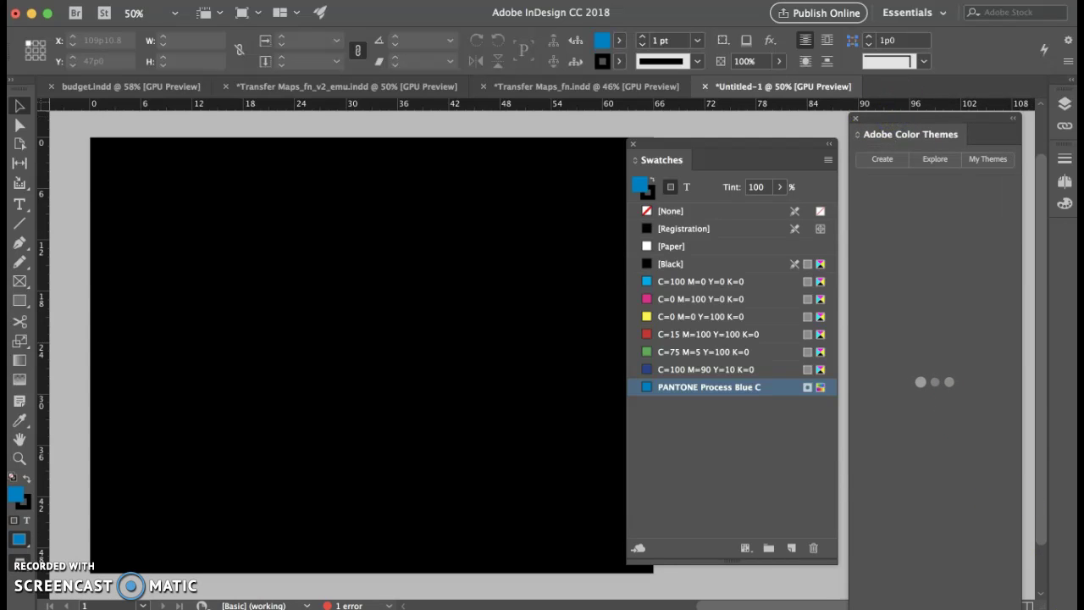
pyautogui.moveTo(1004, 608); pyautogui.dragTo(1005, 563)
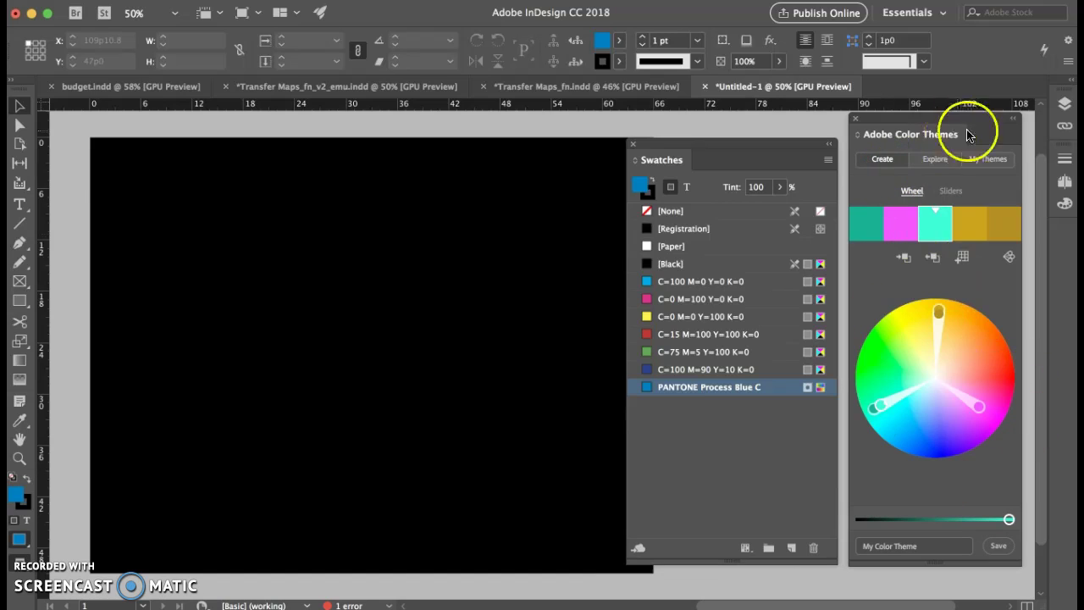
# Step: Spread the red-based analogous theme colours widely around the colour wheel, moving the last theme colour to cyan
pyautogui.click(988, 160)
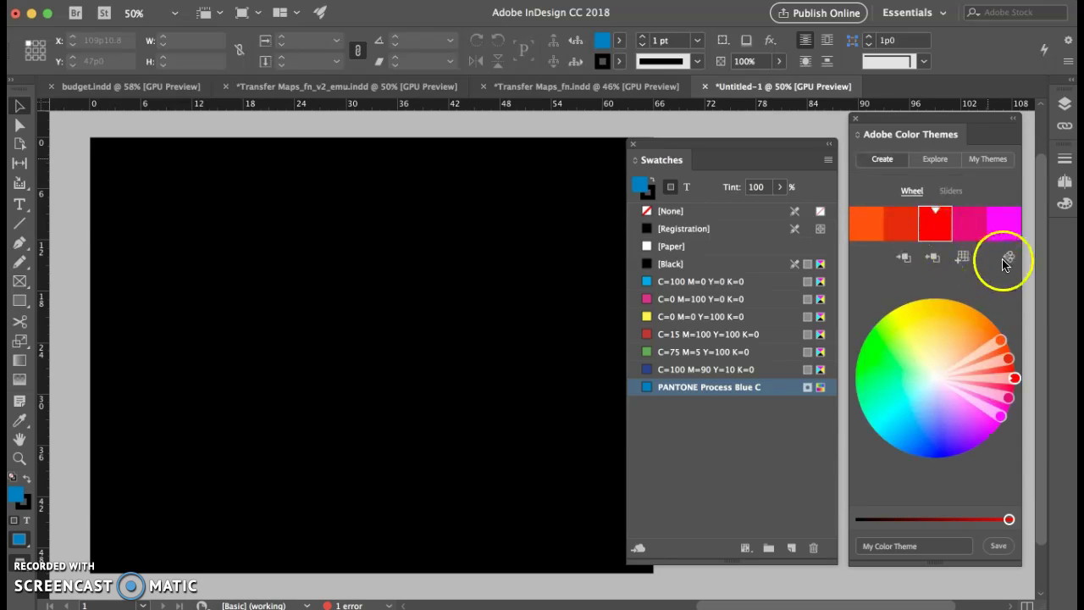
pyautogui.click(944, 230)
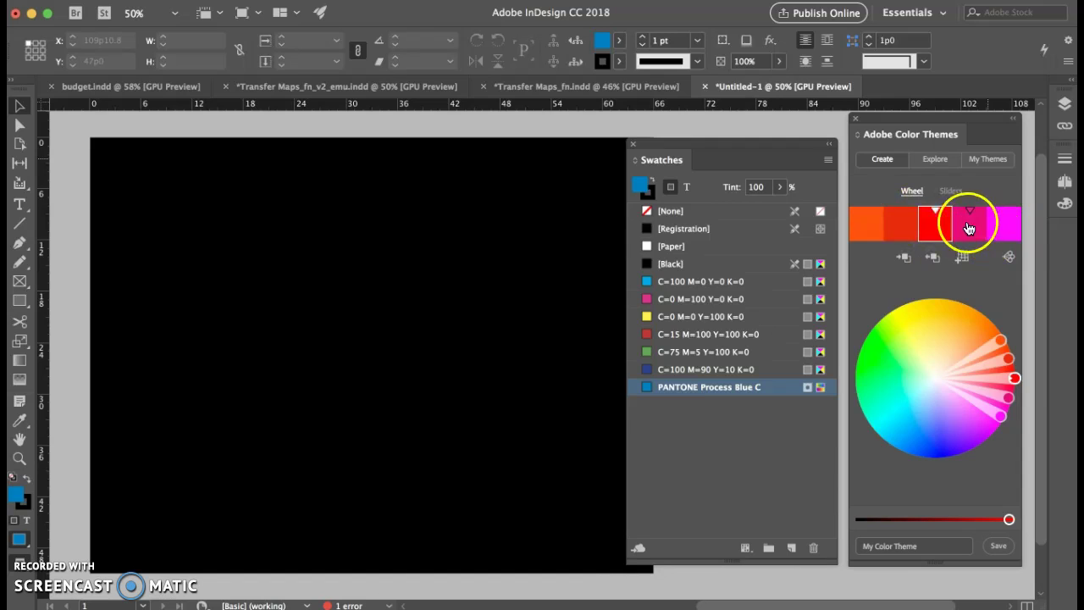
pyautogui.click(970, 227)
pyautogui.moveTo(998, 416); pyautogui.dragTo(867, 421)
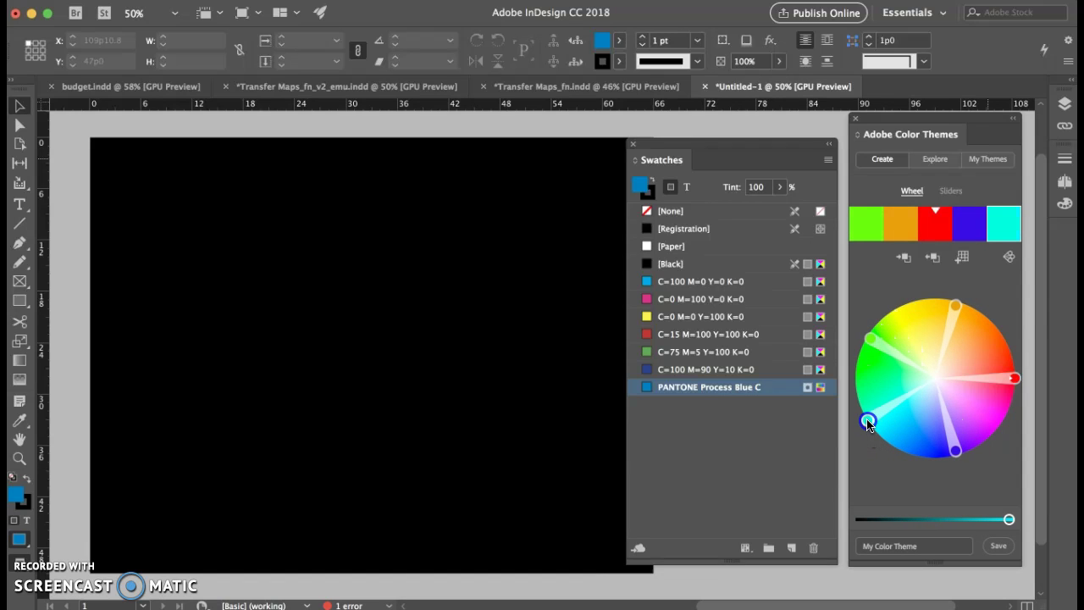
# Step: Try the Monochromatic, Triad, Complementary, Compound and Shades colour rules on the theme
pyautogui.click(1010, 258)
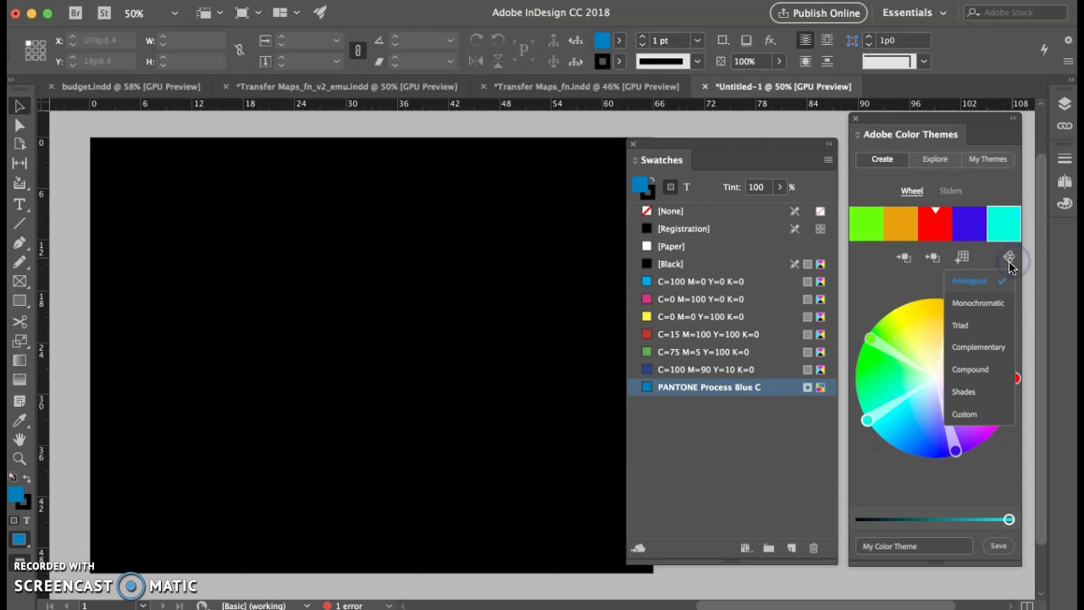
pyautogui.click(979, 303)
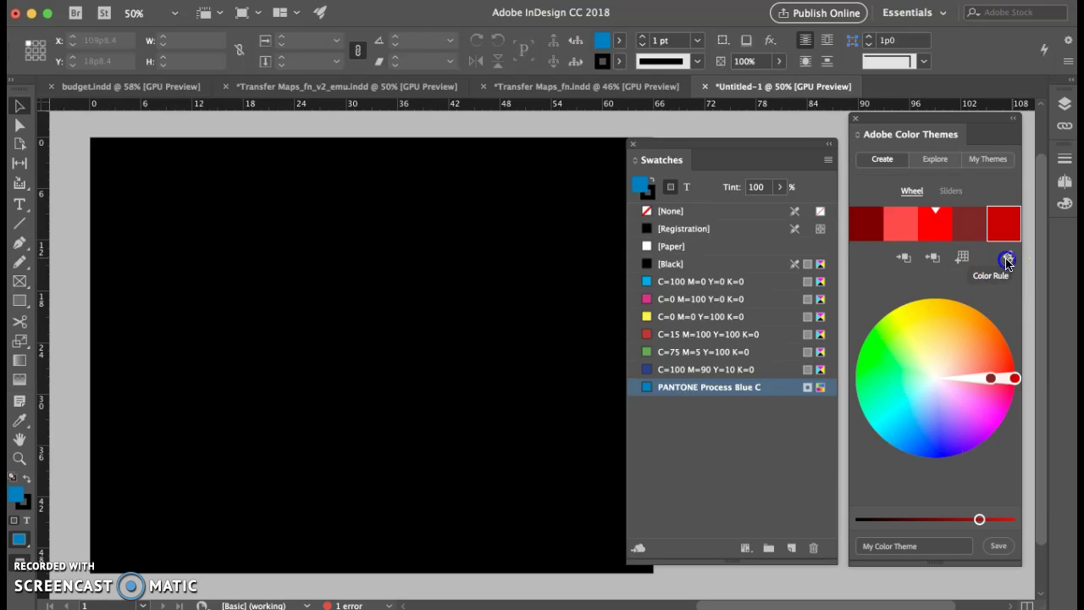
pyautogui.click(1009, 258)
pyautogui.click(991, 318)
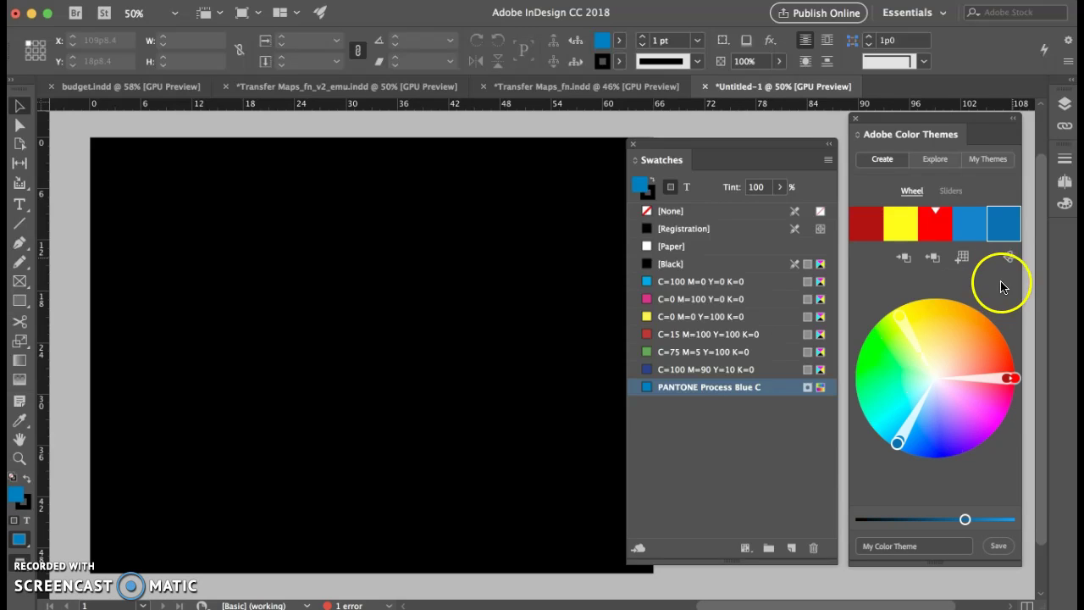
pyautogui.click(1009, 257)
pyautogui.click(997, 344)
pyautogui.click(1009, 257)
pyautogui.click(983, 368)
pyautogui.click(1009, 257)
pyautogui.click(988, 387)
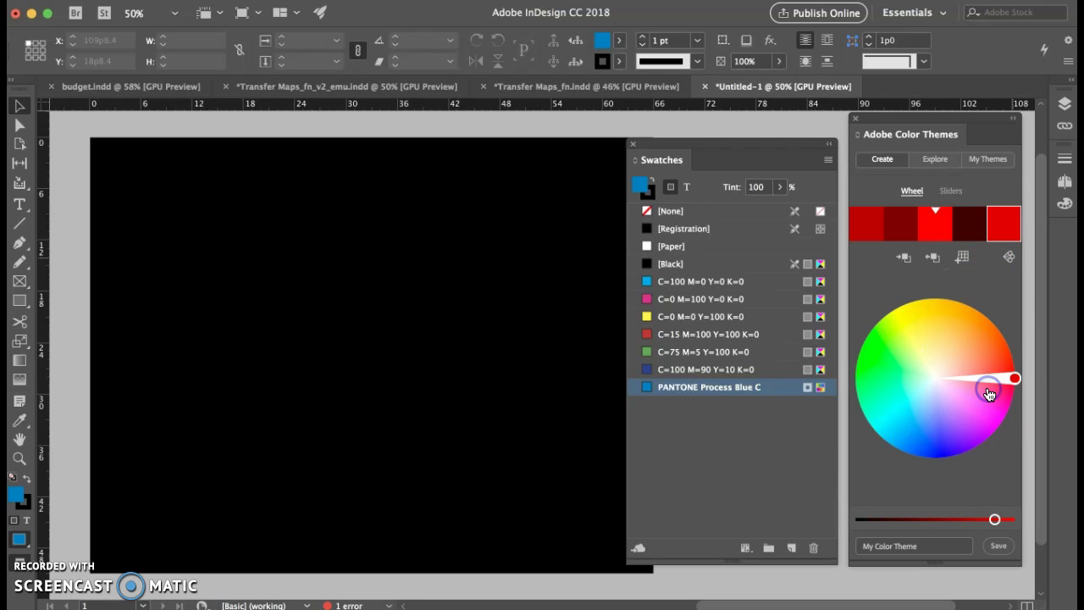
# Step: Set the theme's colour rule to Analogous and add the theme to the swatches
pyautogui.click(1009, 258)
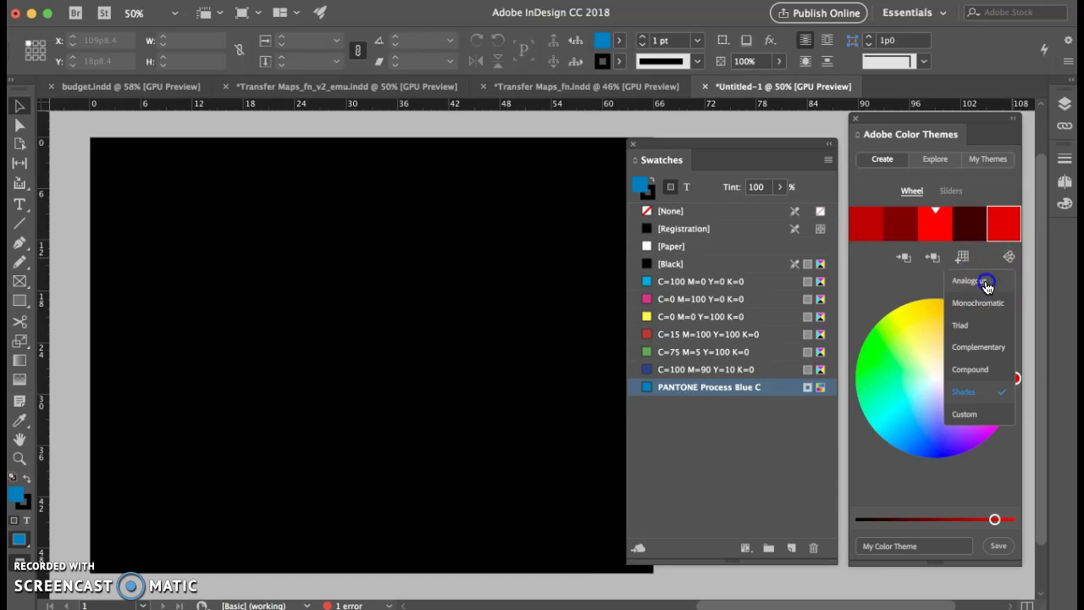
pyautogui.click(987, 284)
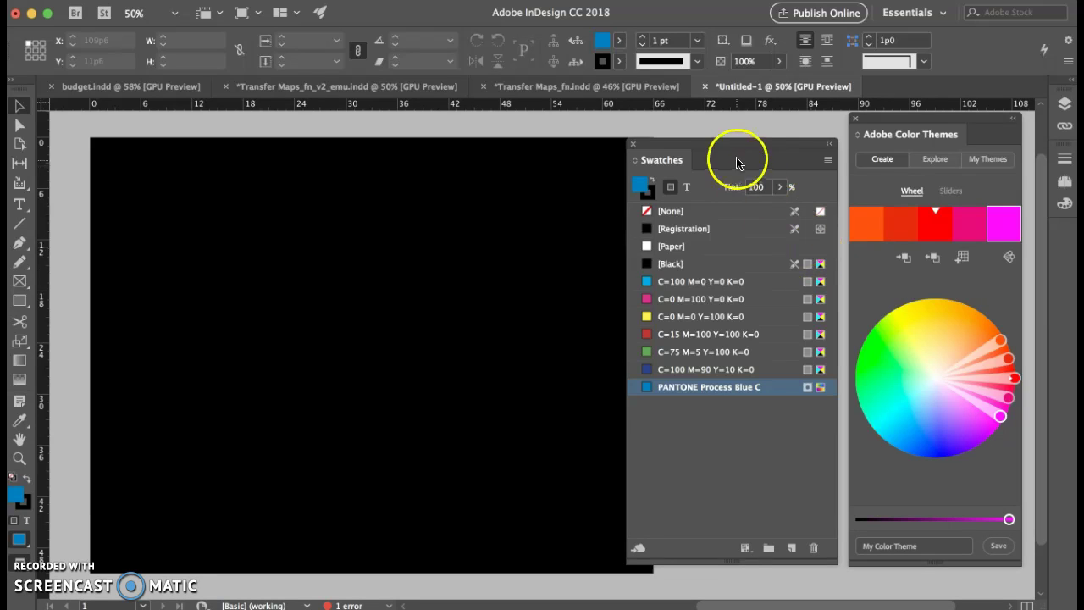
pyautogui.moveTo(739, 143)
pyautogui.mouseDown()
pyautogui.moveTo(750, 144)
pyautogui.moveTo(738, 181)
pyautogui.moveTo(714, 150)
pyautogui.moveTo(748, 139)
pyautogui.mouseUp()
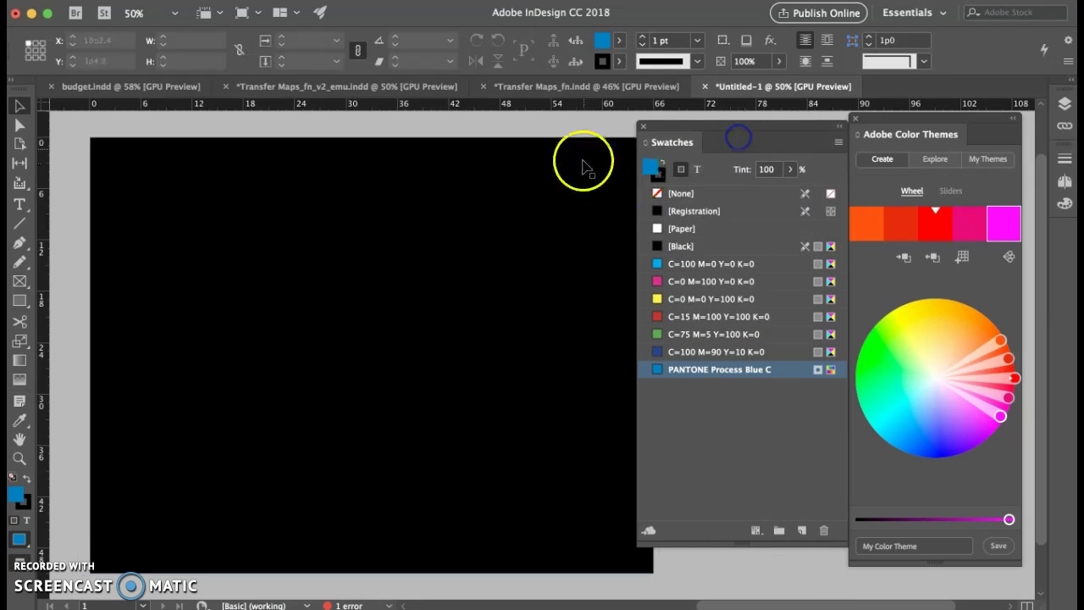
pyautogui.click(963, 257)
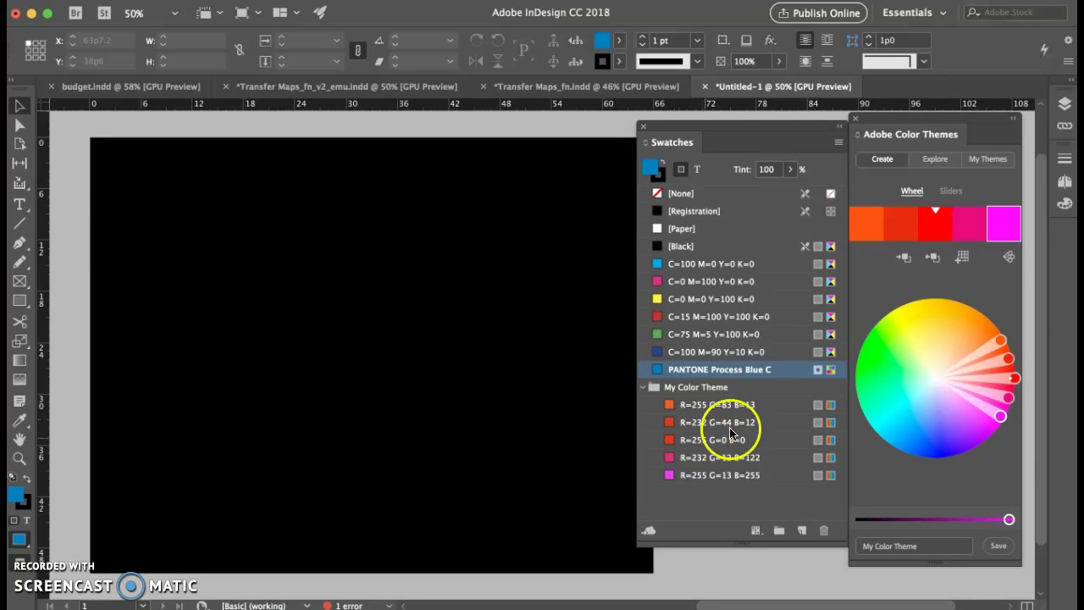
# Step: Convert the R=255 G=83 B=13 orange swatch in the My Color Theme group to CMYK colour mode
pyautogui.doubleClick(829, 408)
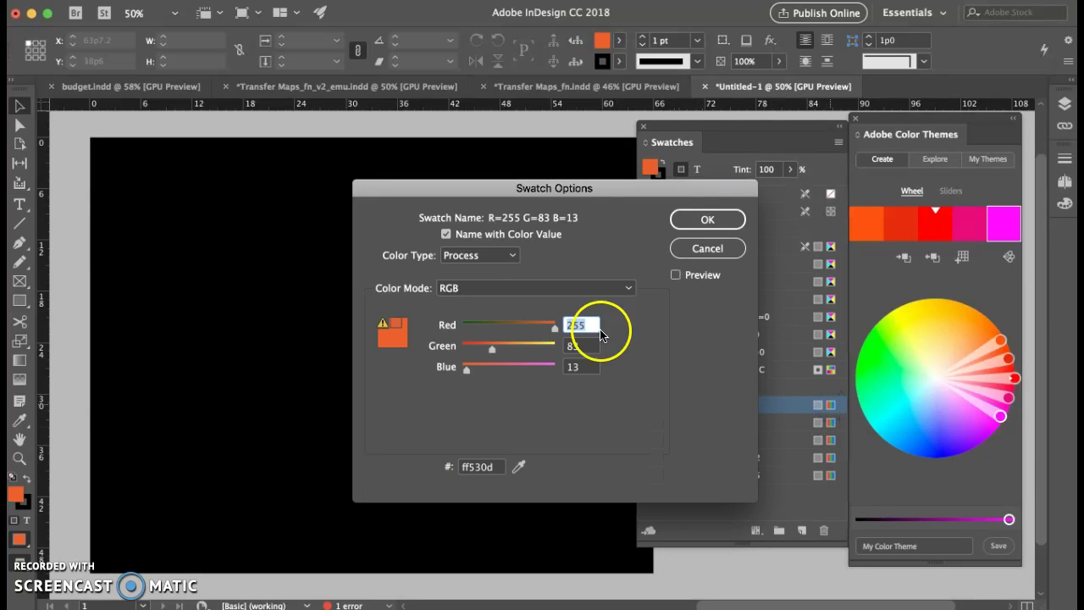
pyautogui.click(521, 292)
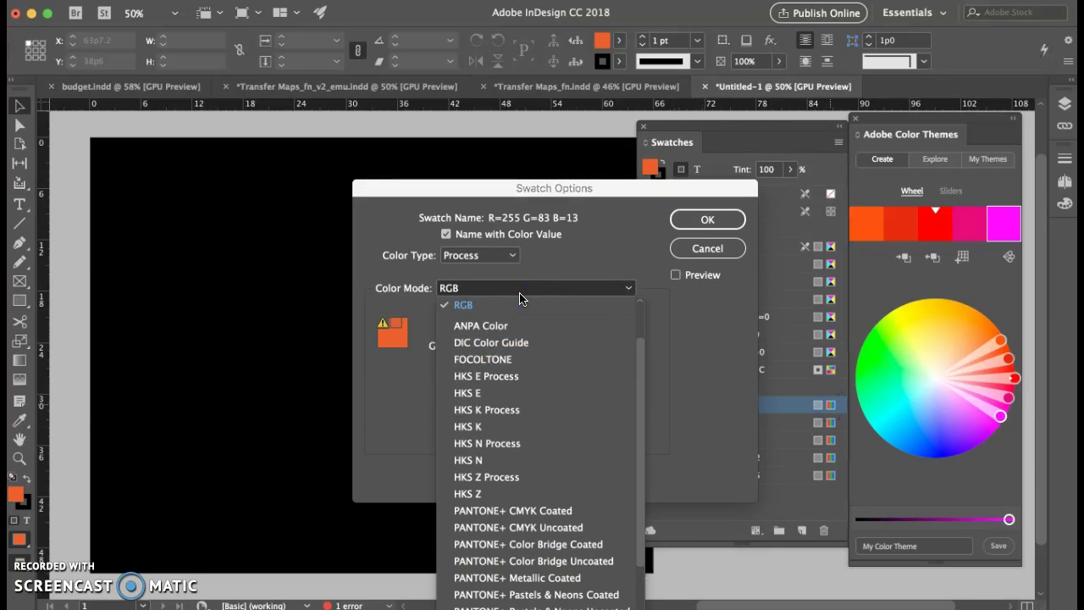
pyautogui.scroll(3, 522, 339)
pyautogui.click(465, 339)
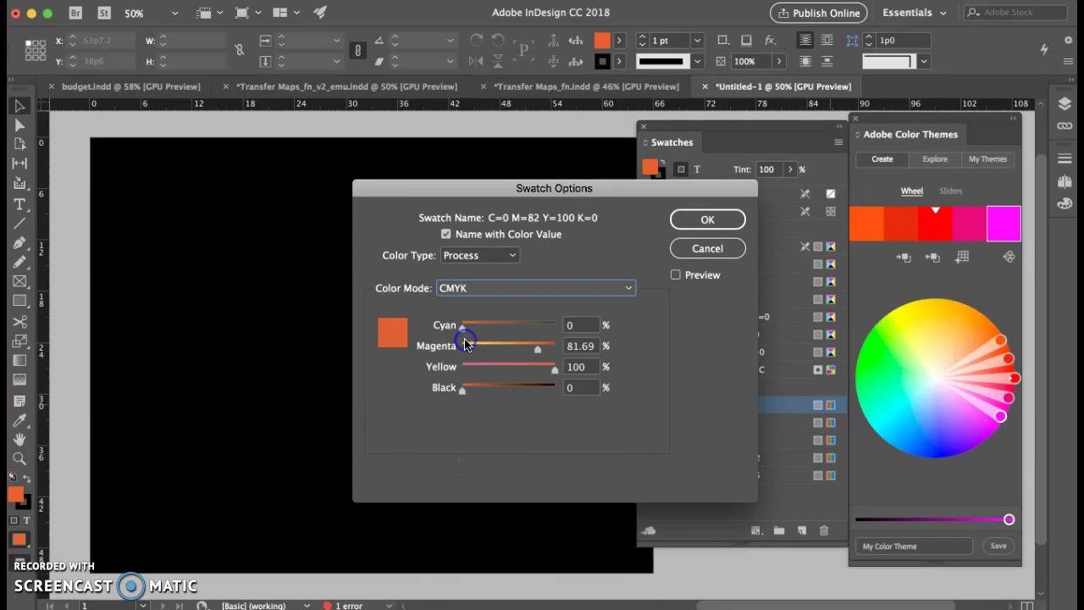
pyautogui.click(706, 219)
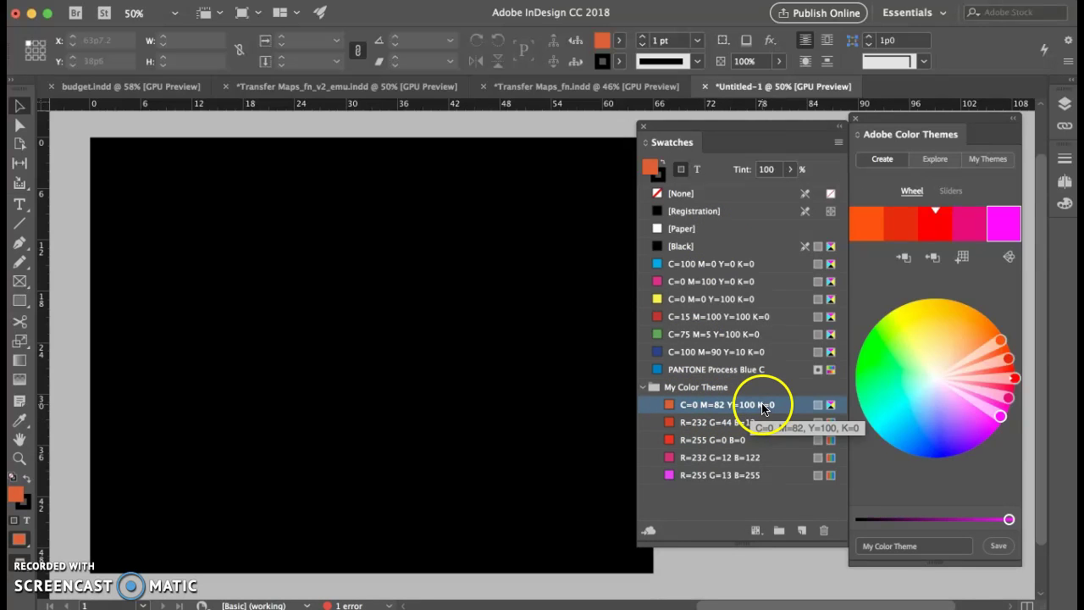
# Step: Convert the R=232 G=44 B=12 swatch in the My Color Theme group to CMYK colour mode
pyautogui.doubleClick(828, 423)
pyautogui.click(515, 288)
pyautogui.click(482, 339)
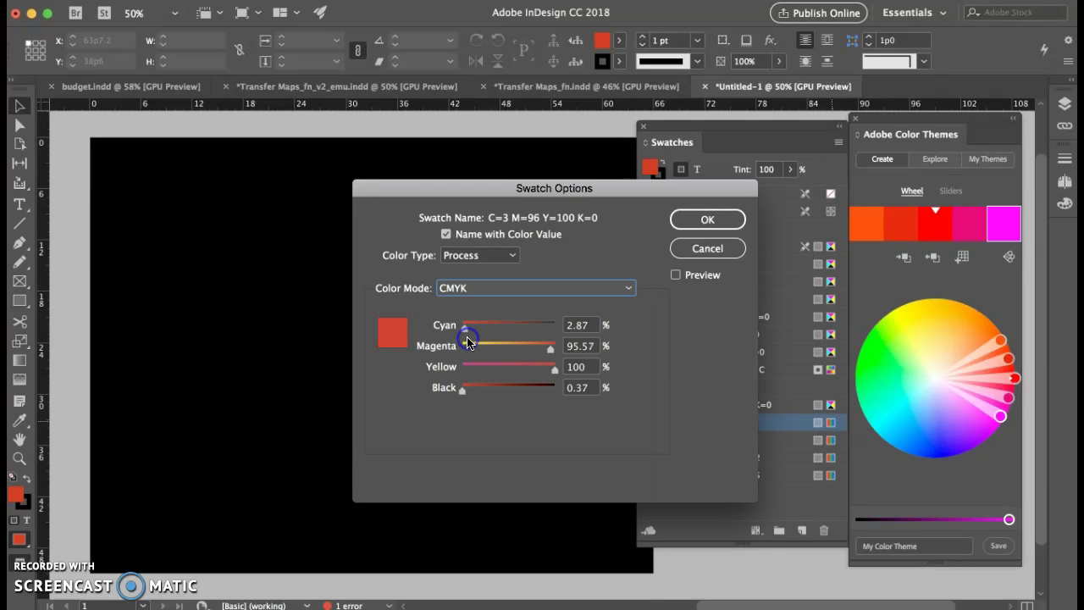
pyautogui.click(706, 220)
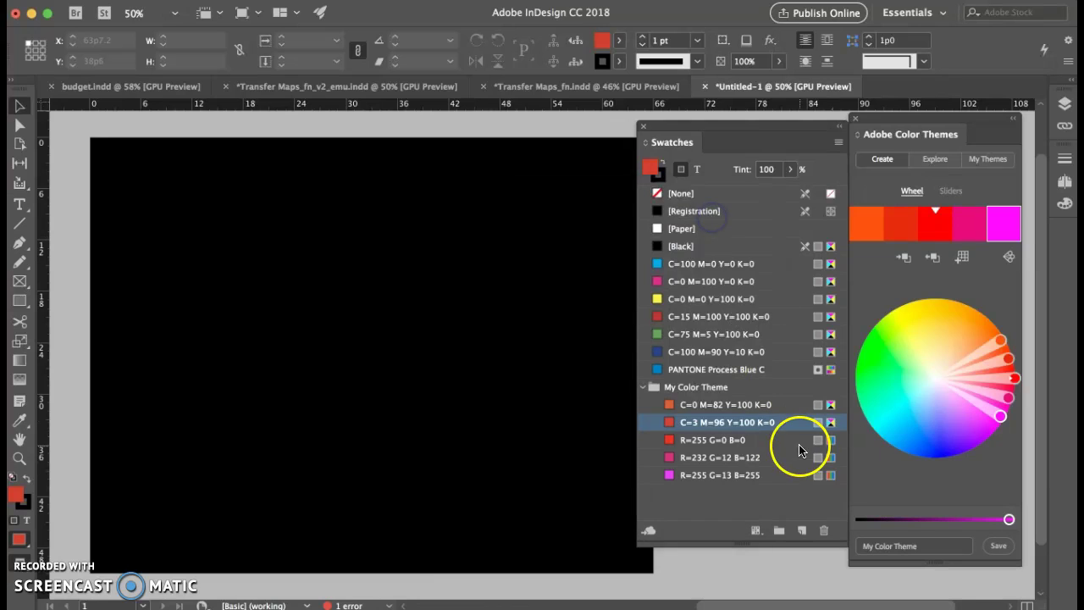
# Step: Convert the pure red R=255 G=0 B=0 swatch in the My Color Theme group to CMYK colour mode
pyautogui.click(828, 443)
pyautogui.doubleClick(828, 442)
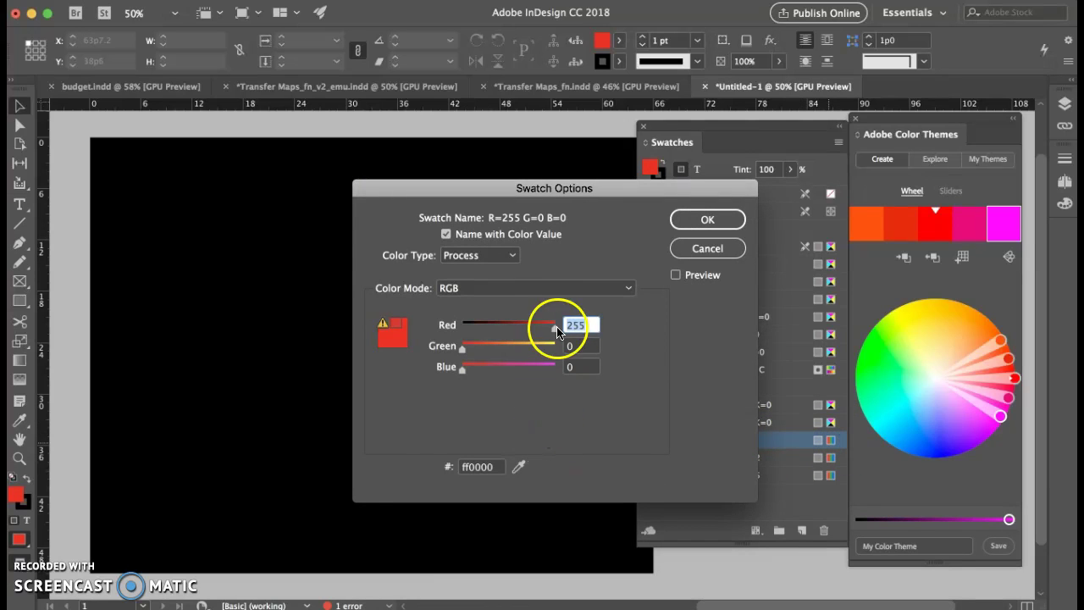
pyautogui.click(543, 289)
pyautogui.scroll(3, 528, 345)
pyautogui.click(484, 340)
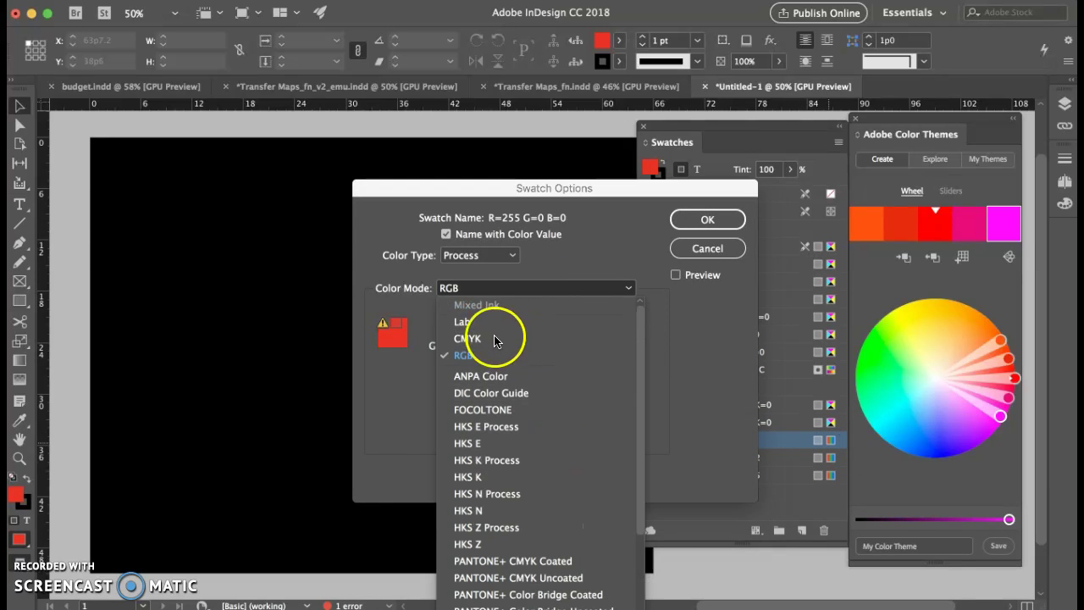
pyautogui.click(664, 269)
pyautogui.click(707, 219)
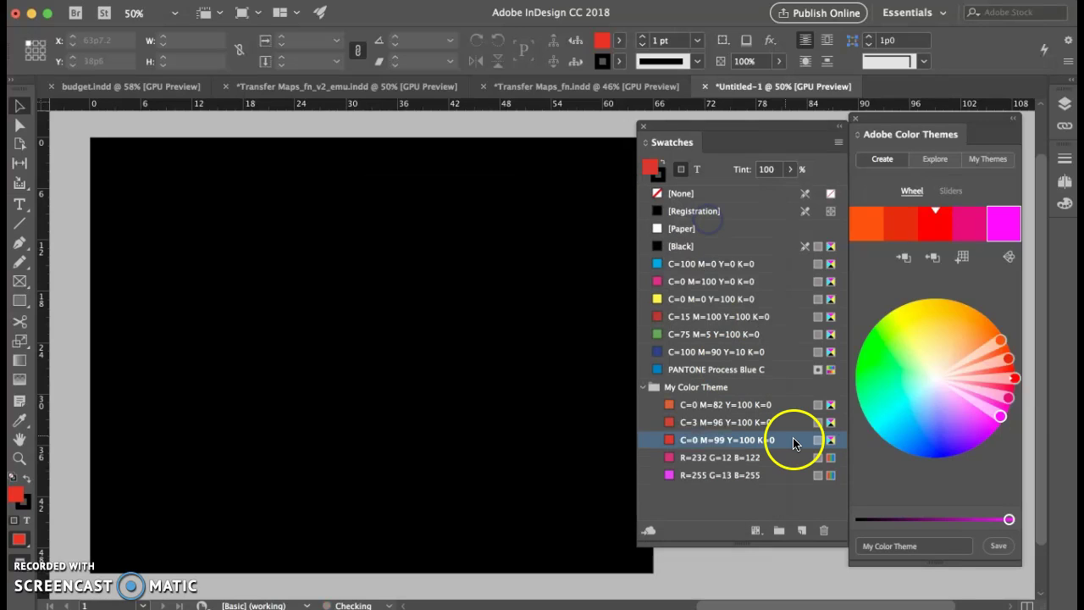
# Step: Convert the R=232 G=12 B=122 pink swatch in the My Color Theme group to CMYK colour mode
pyautogui.doubleClick(830, 458)
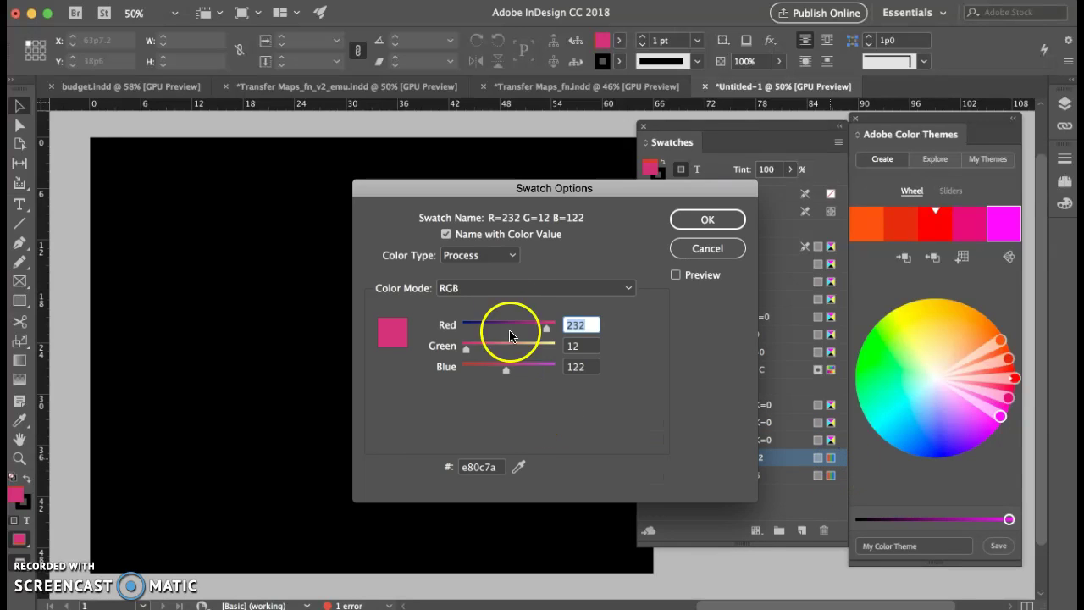
pyautogui.click(515, 289)
pyautogui.scroll(3, 517, 356)
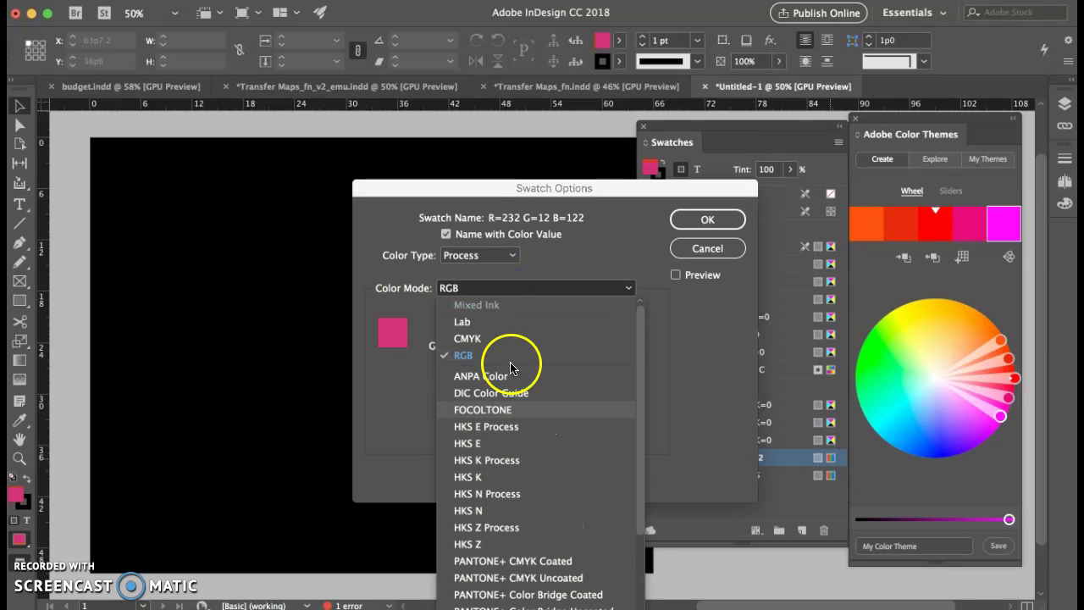
pyautogui.click(478, 339)
pyautogui.click(715, 219)
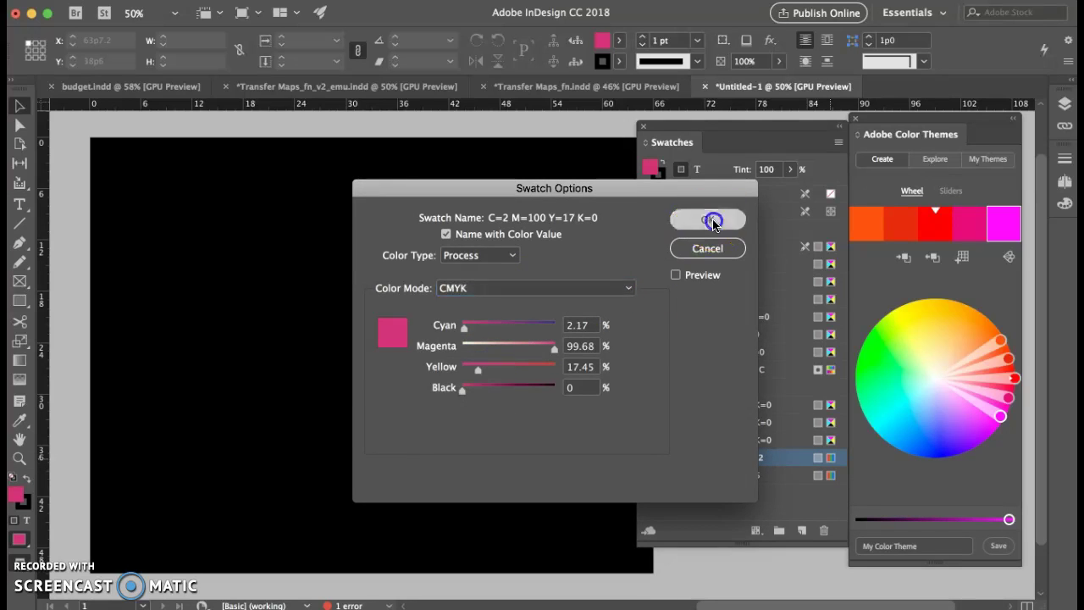
# Step: Convert the R=255 G=13 B=255 magenta swatch in the My Color Theme group to CMYK colour mode
pyautogui.doubleClick(830, 475)
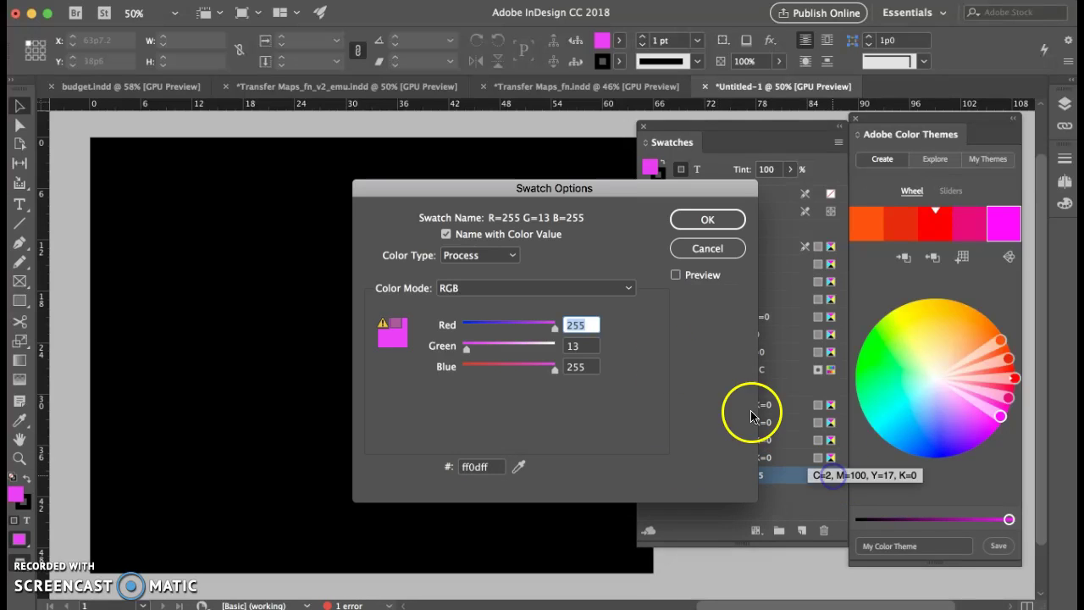
pyautogui.click(517, 289)
pyautogui.scroll(2, 515, 364)
pyautogui.click(476, 340)
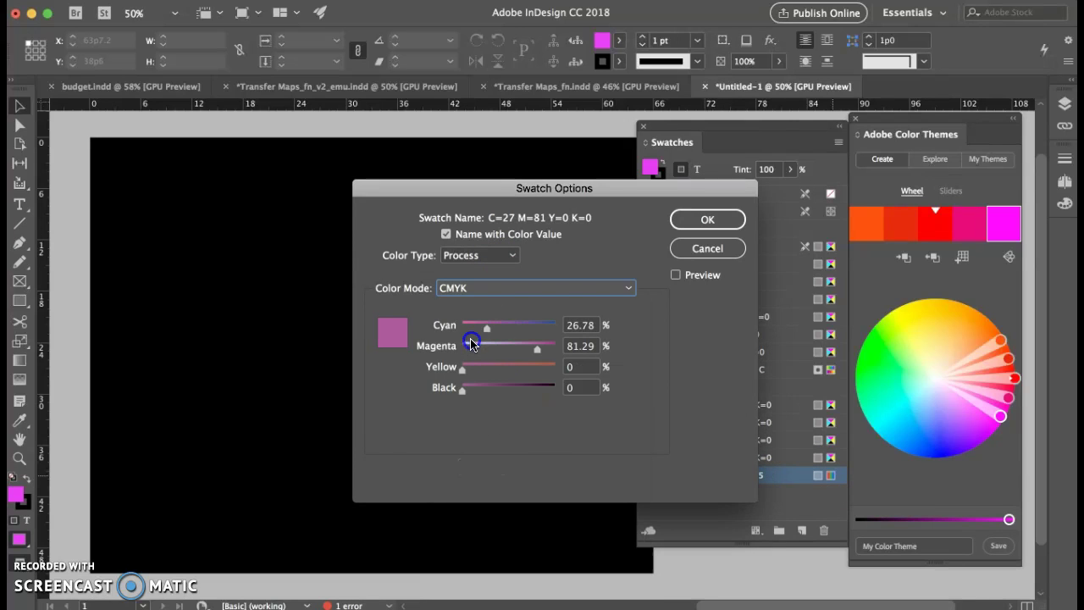
pyautogui.click(707, 219)
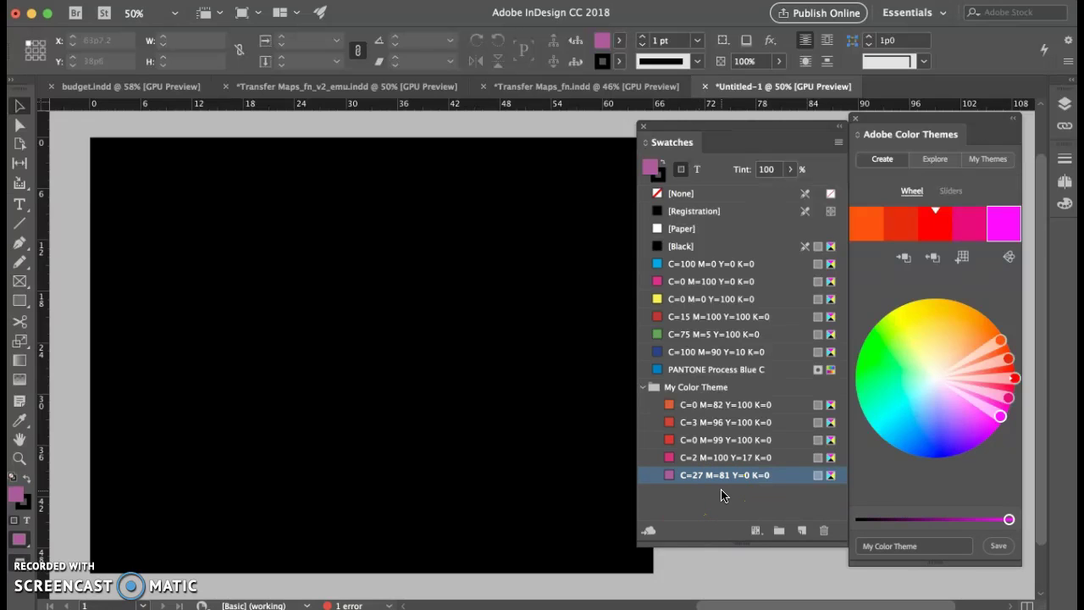
# Step: Create a new colour swatch in PANTONE+ Solid Coated colour mode using PANTONE 801 C
pyautogui.click(838, 141)
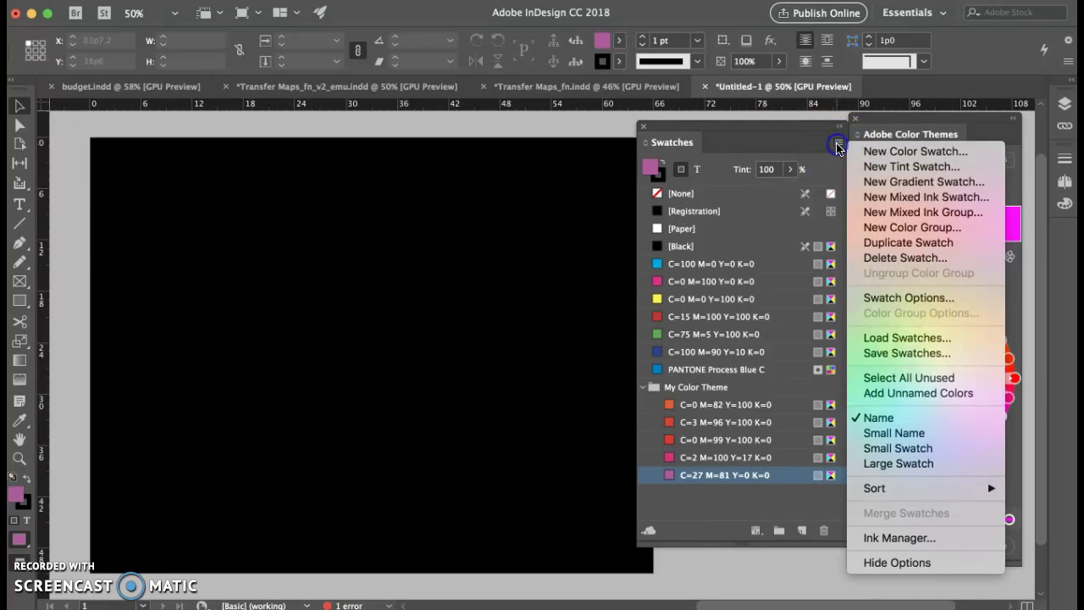
pyautogui.click(882, 151)
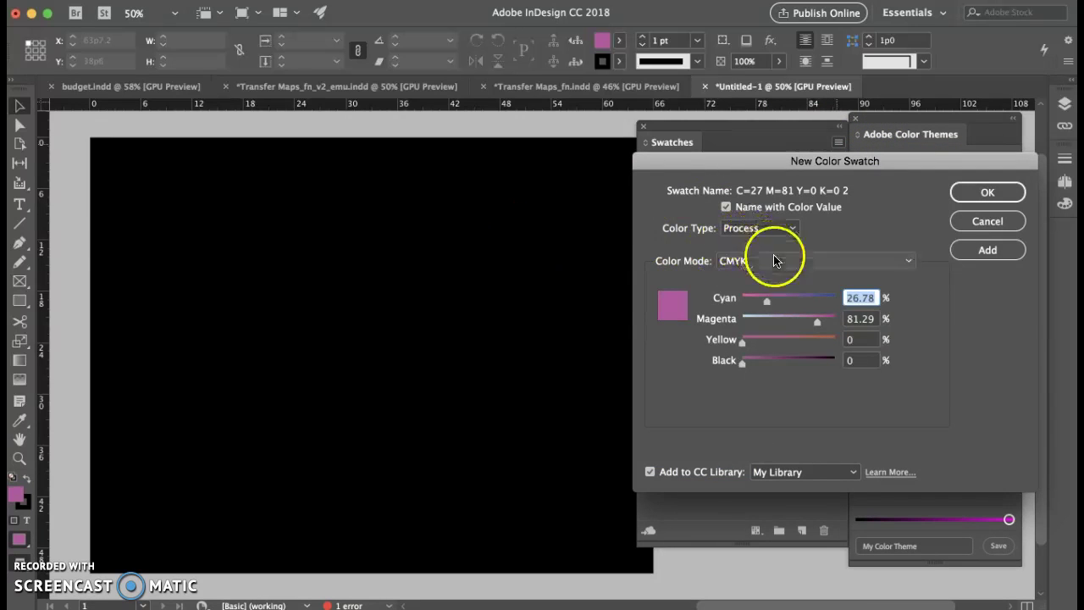
pyautogui.click(775, 260)
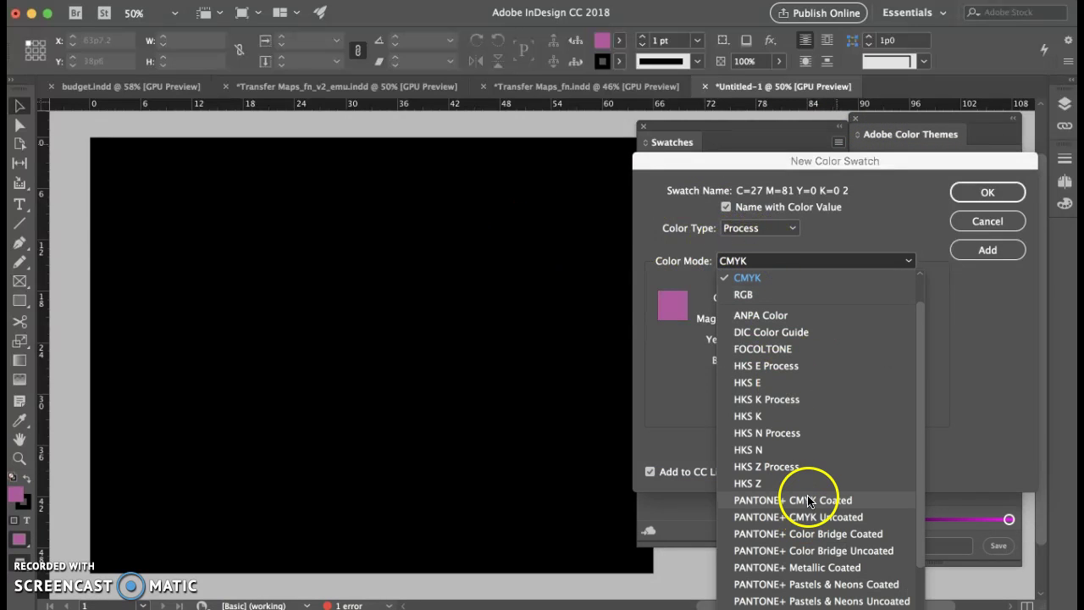
pyautogui.scroll(-5, 809, 502)
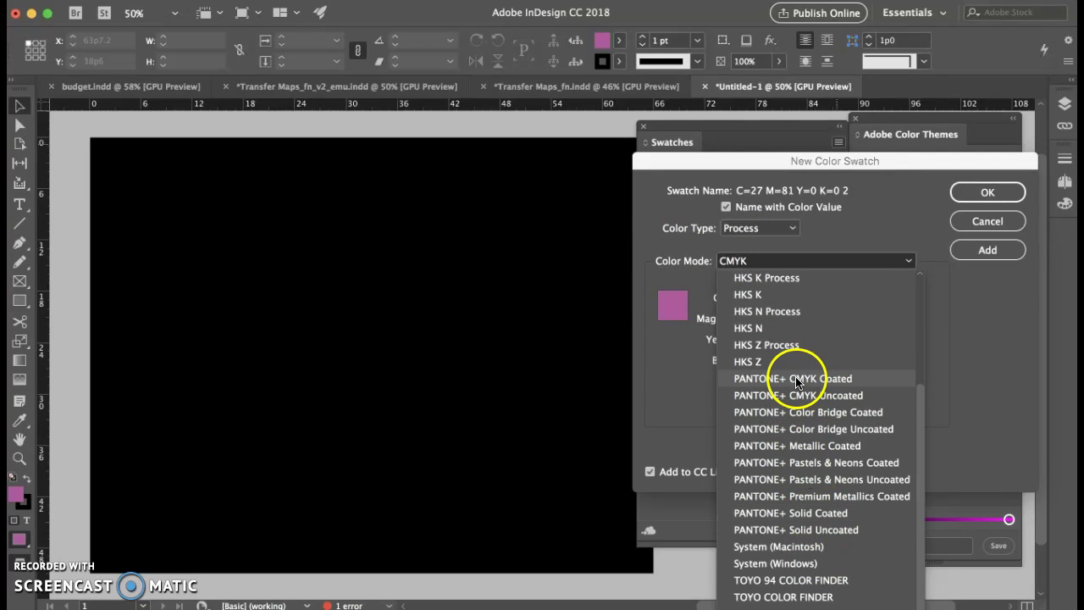
pyautogui.click(808, 514)
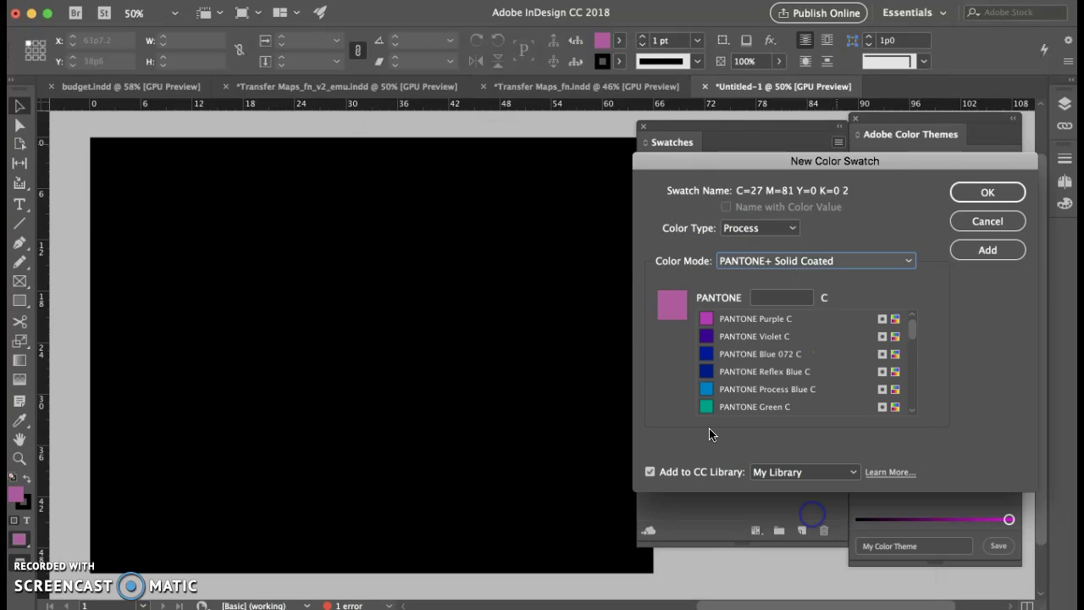
pyautogui.scroll(-10, 737, 389)
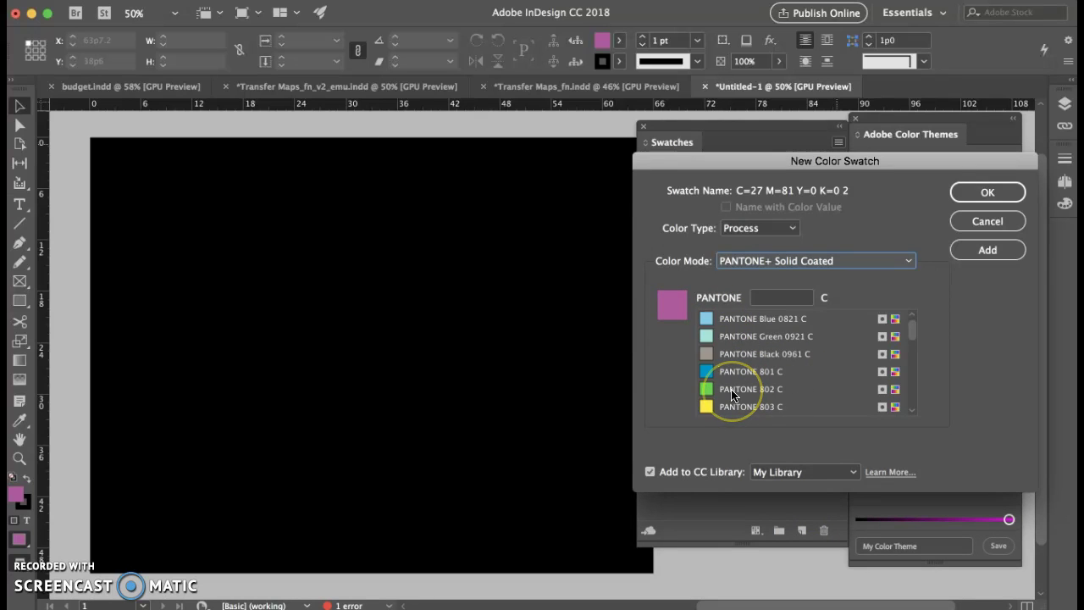
pyautogui.scroll(12, 763, 360)
pyautogui.scroll(-8, 775, 350)
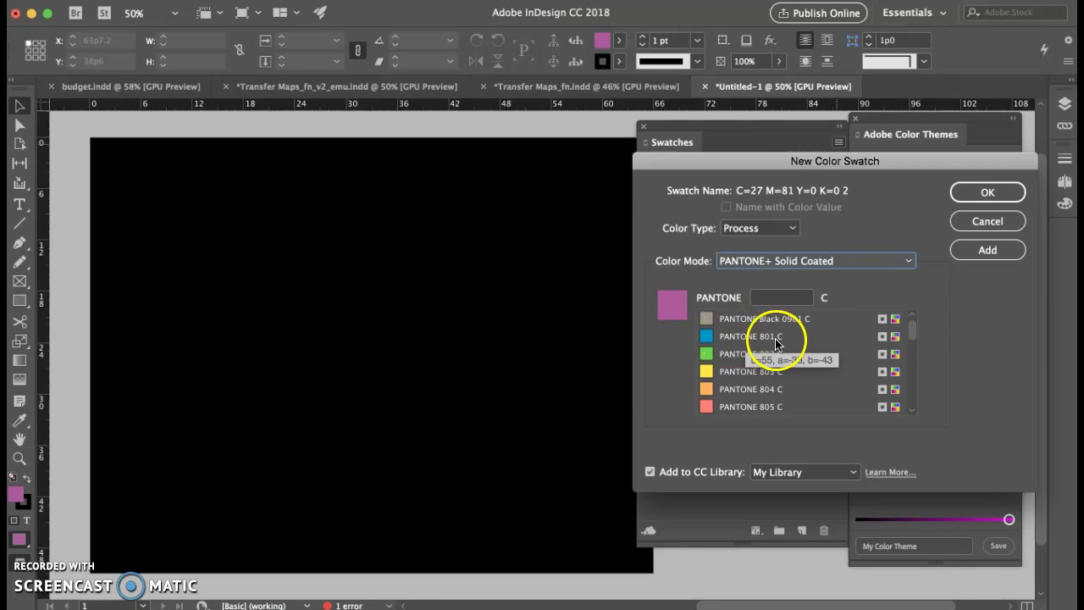
pyautogui.click(776, 338)
pyautogui.click(983, 193)
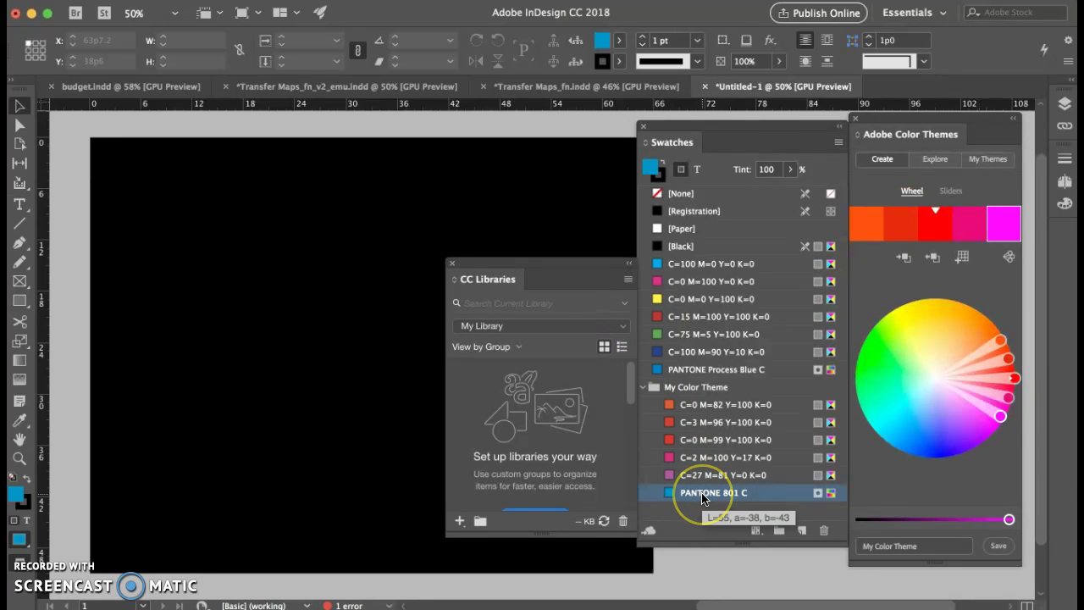
pyautogui.moveTo(701, 498)
pyautogui.mouseDown()
pyautogui.moveTo(666, 497)
pyautogui.moveTo(692, 515)
pyautogui.moveTo(746, 499)
pyautogui.moveTo(697, 501)
pyautogui.moveTo(708, 504)
pyautogui.mouseUp()
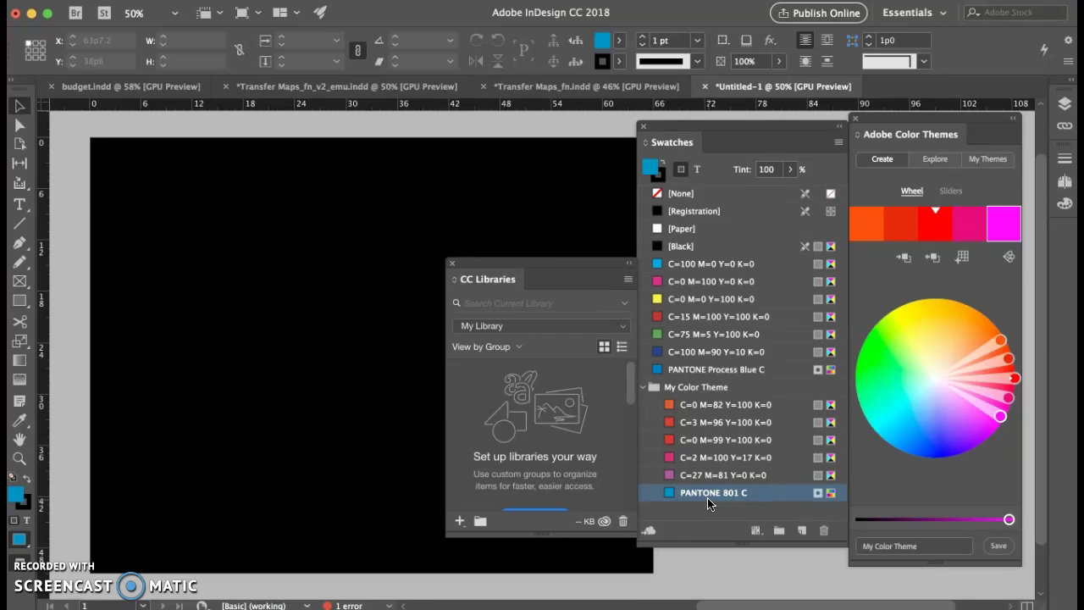
pyautogui.moveTo(708, 503); pyautogui.dragTo(366, 370)
pyautogui.click(725, 498)
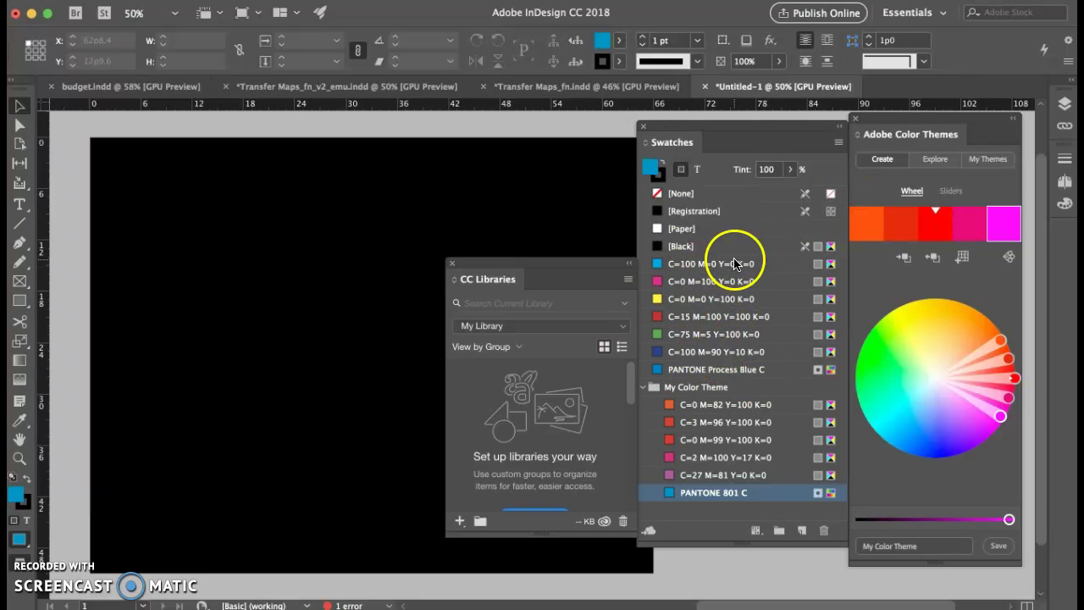
# Step: Move the Swatches panel slightly lower and close the CC Libraries panel
pyautogui.moveTo(726, 126); pyautogui.dragTo(707, 136)
pyautogui.click(452, 263)
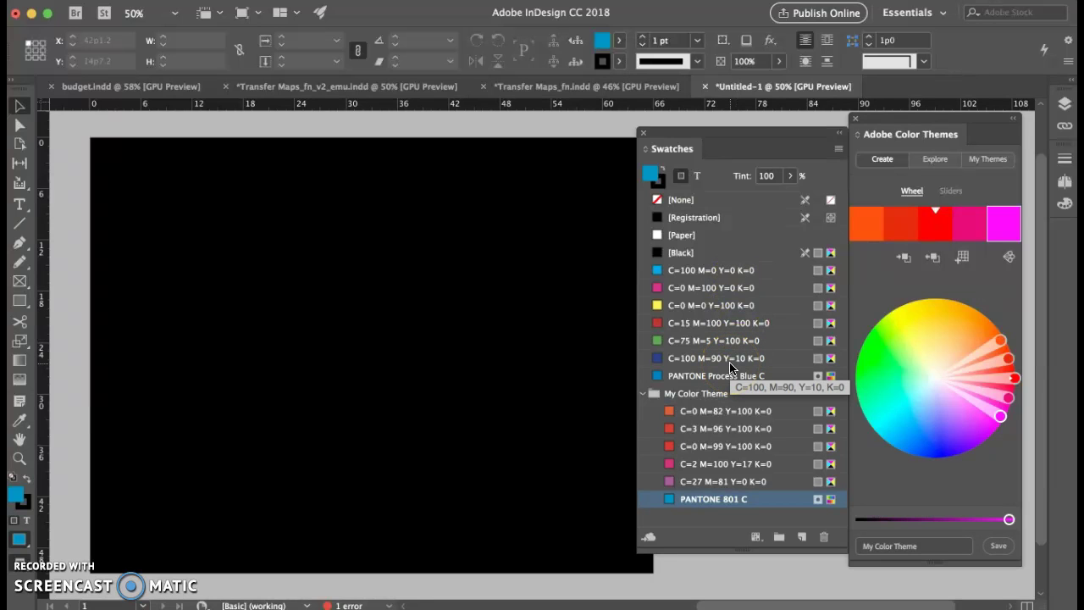
pyautogui.click(644, 400)
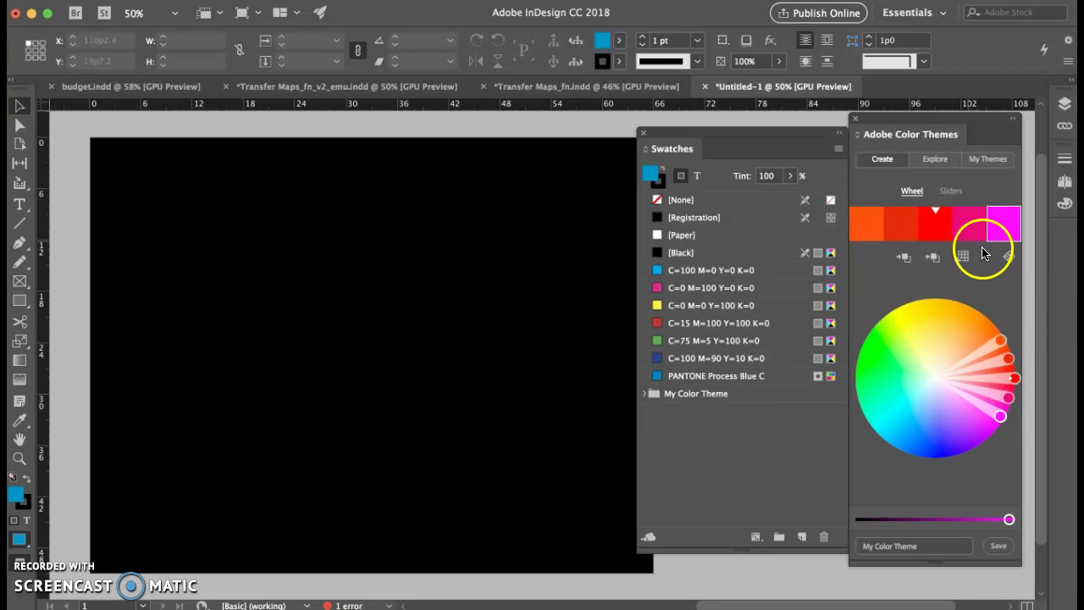
pyautogui.click(644, 393)
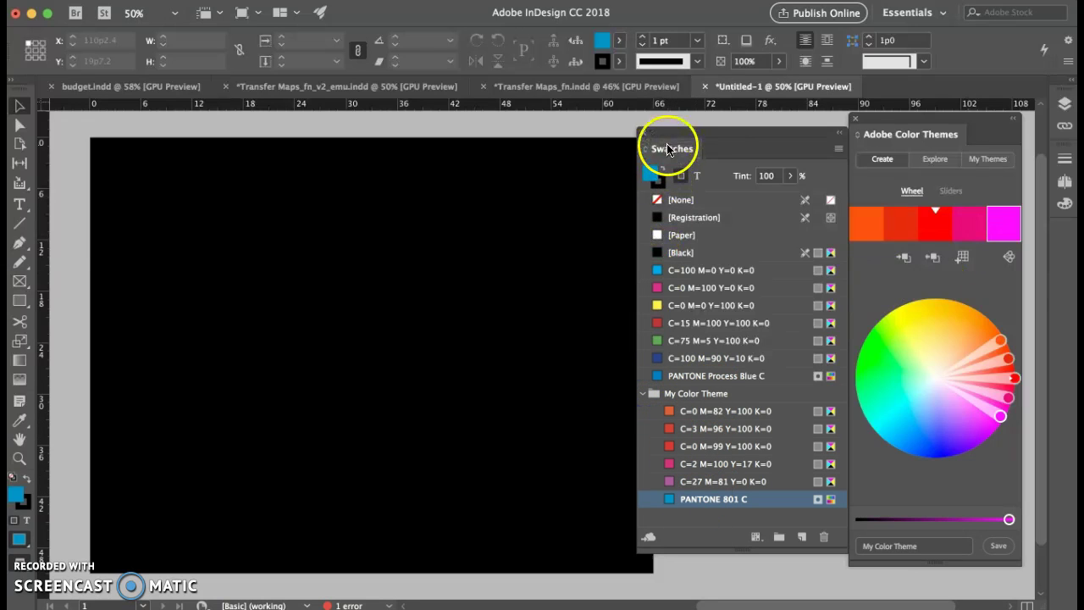
pyautogui.click(415, 0)
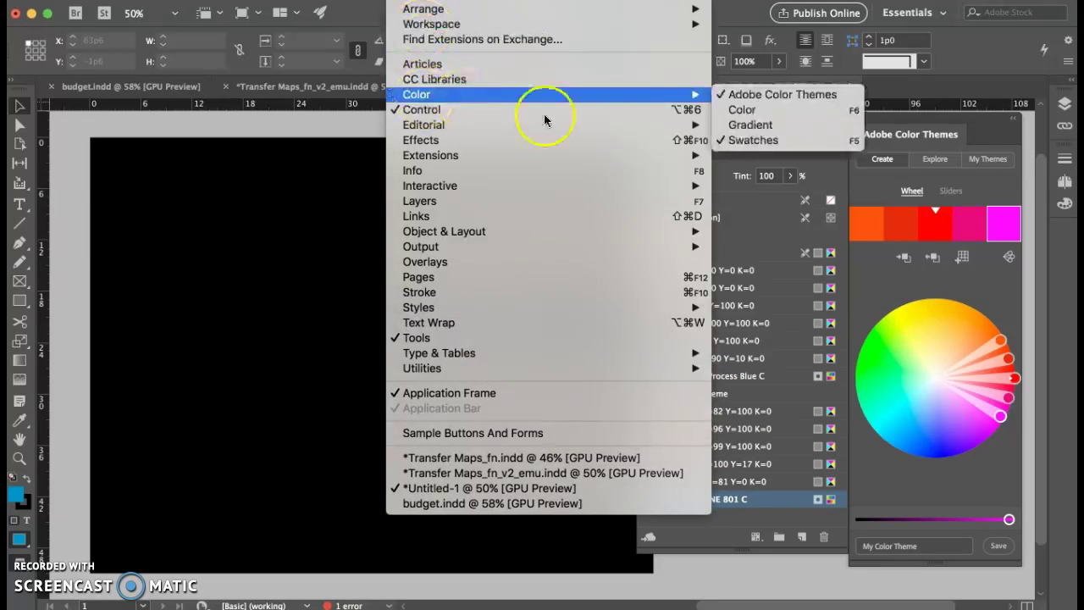
pyautogui.press('Escape')
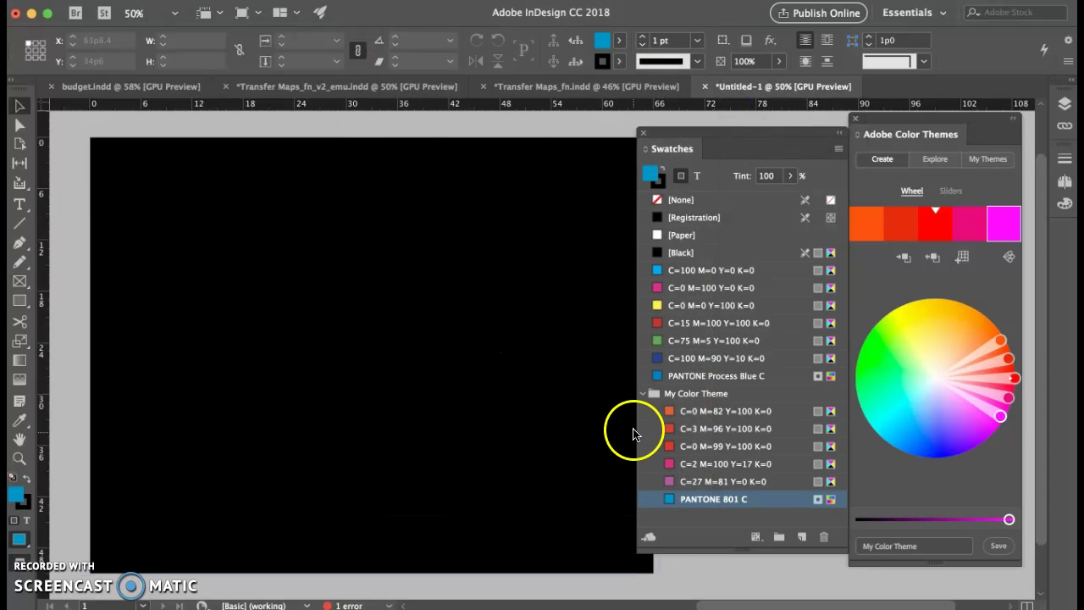
# Step: Fill the page-sized background rectangle with the pink C=2 M=100 Y=17 K=0 theme swatch
pyautogui.click(317, 153)
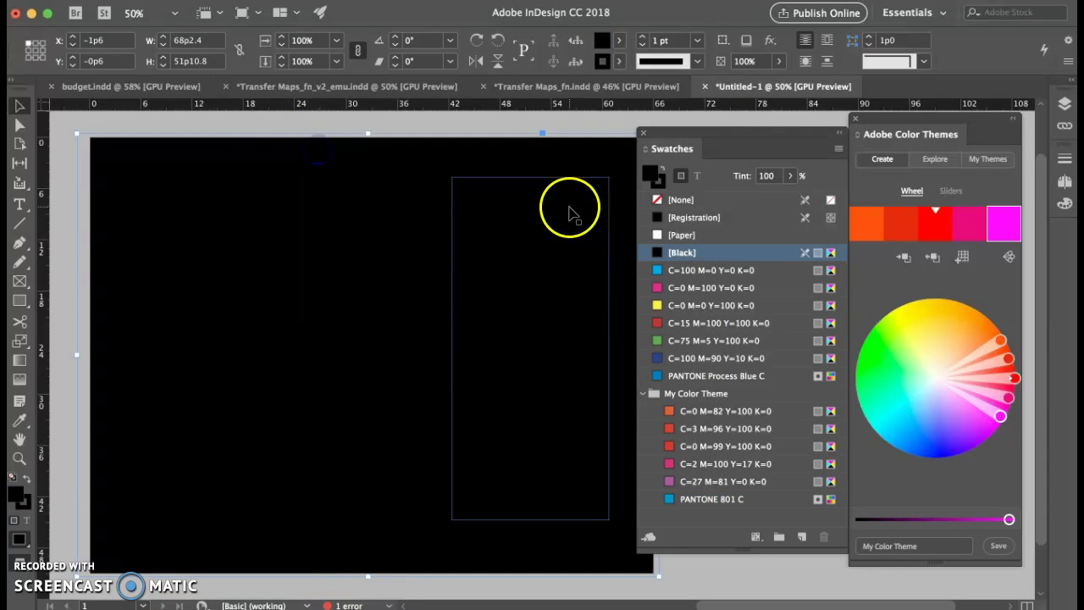
pyautogui.click(710, 465)
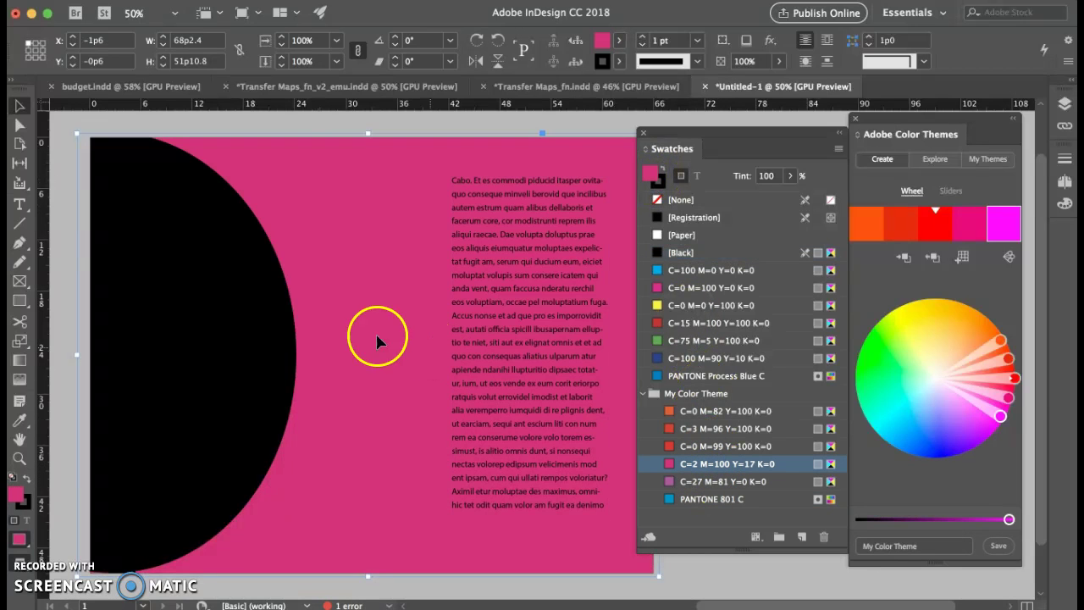
pyautogui.click(114, 119)
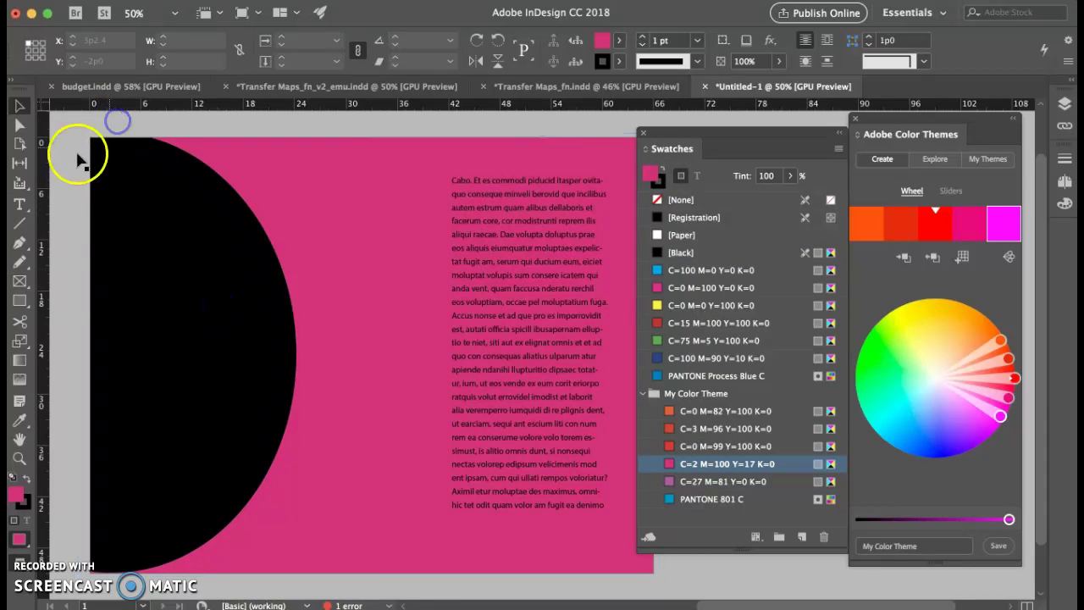
# Step: Fill the large black circle at the page's left edge with the orange C=0 M=82 Y=100 K=0 swatch
pyautogui.click(73, 141)
pyautogui.click(653, 175)
pyautogui.click(661, 183)
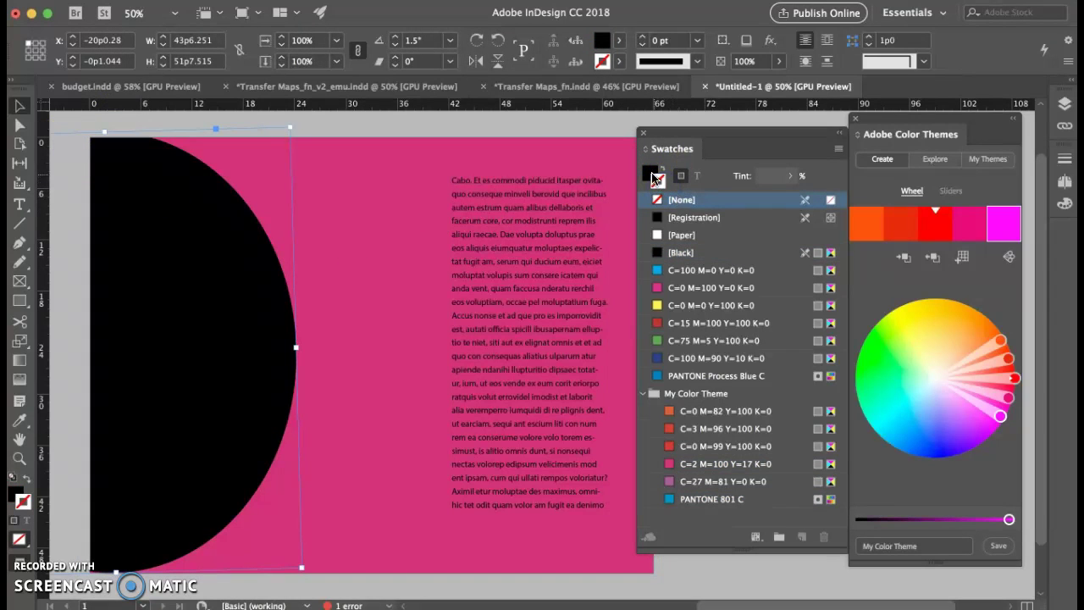
pyautogui.click(649, 171)
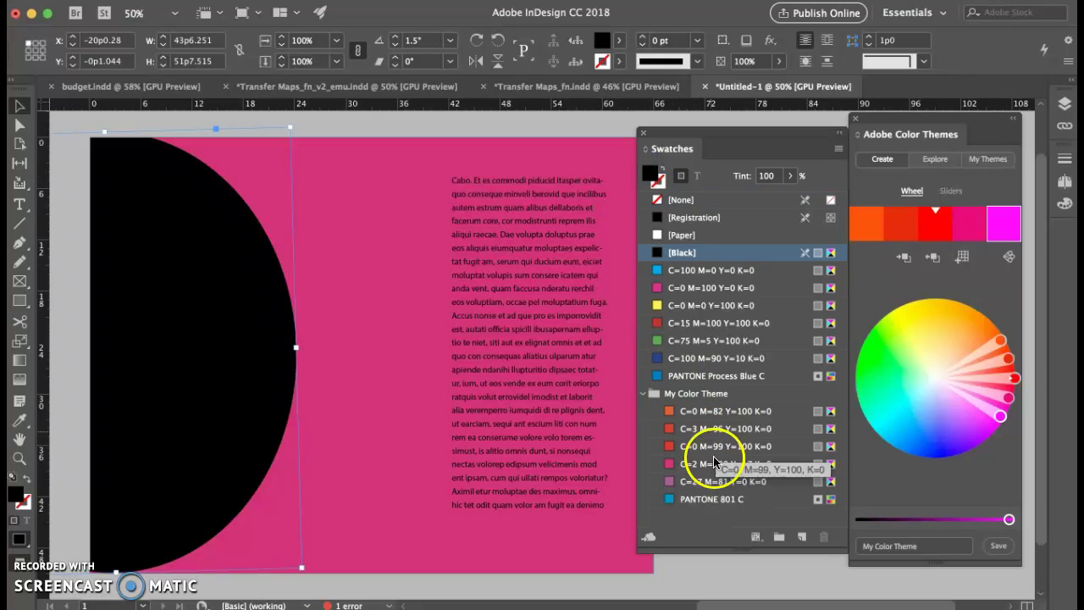
pyautogui.click(697, 413)
# Step: Try the red, pink, purple and PANTONE 801 C theme swatches on the body text, and settle on [Paper] as its colour
pyautogui.click(560, 287)
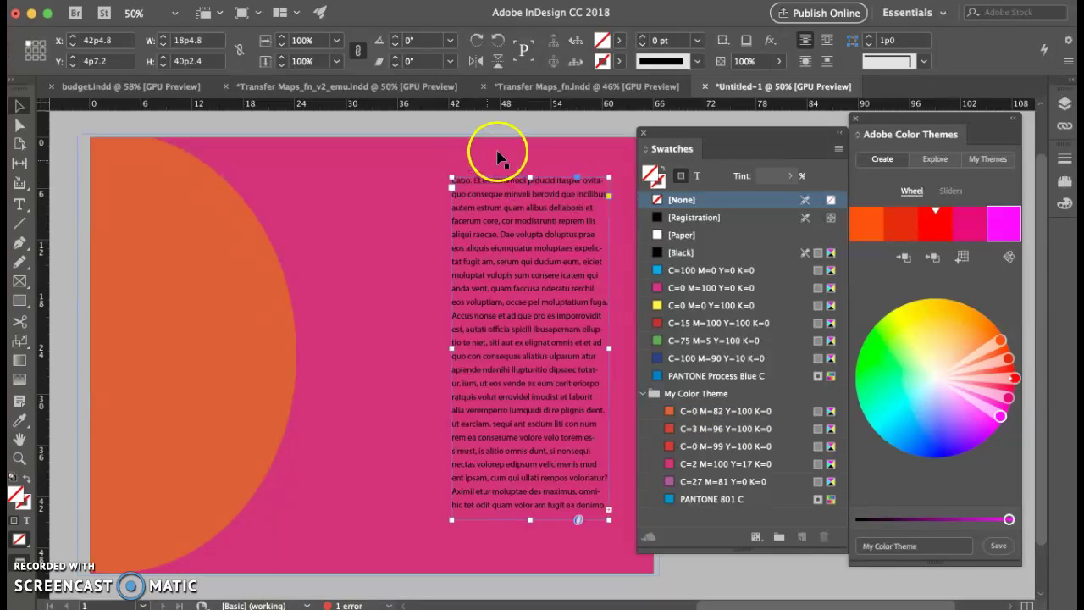
pyautogui.click(697, 177)
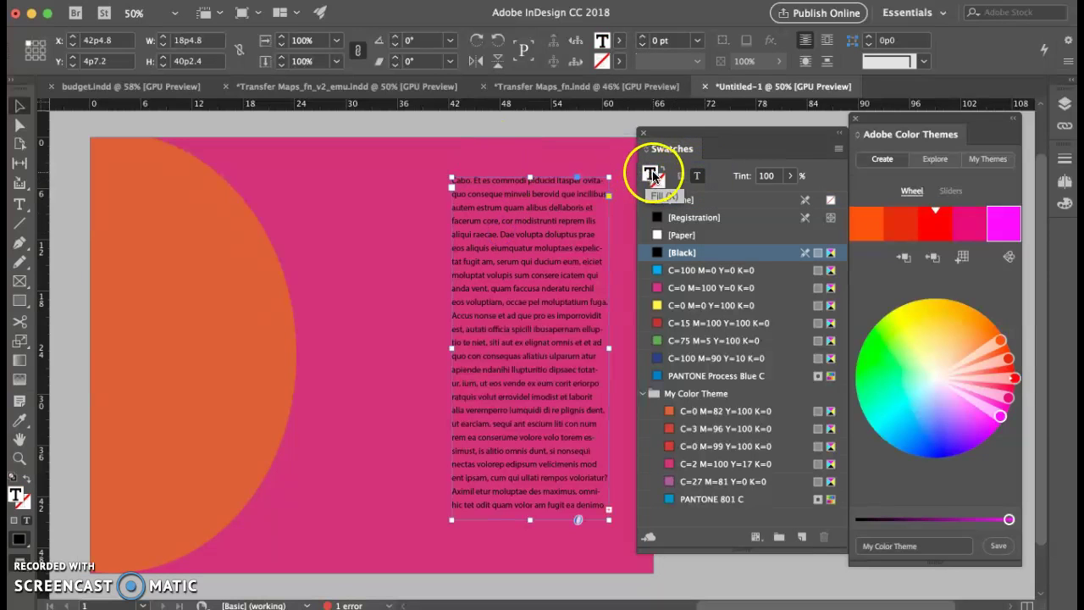
pyautogui.click(691, 449)
pyautogui.click(691, 463)
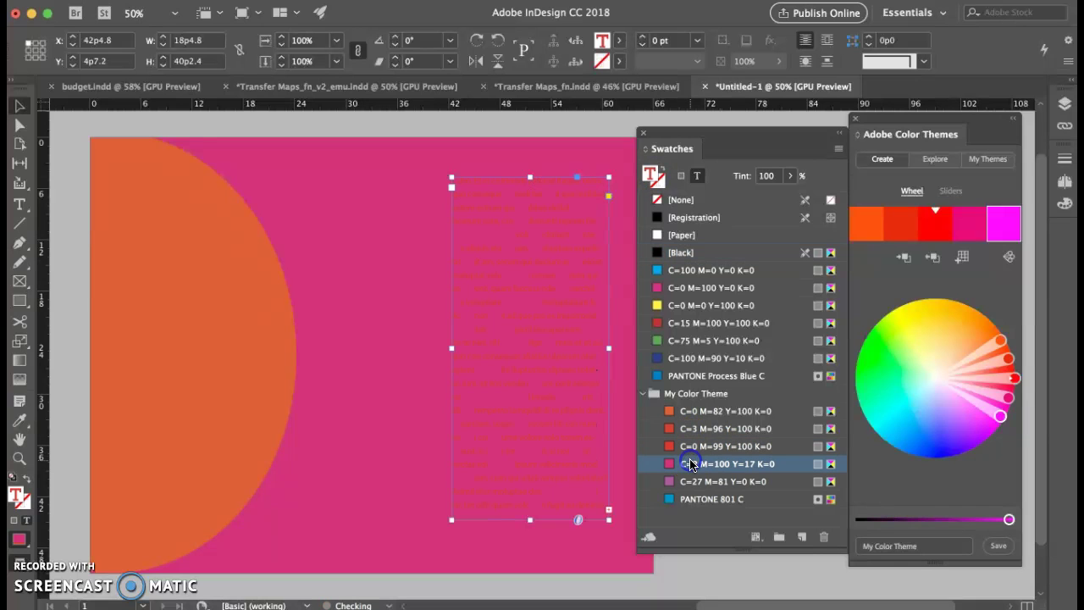
pyautogui.click(693, 481)
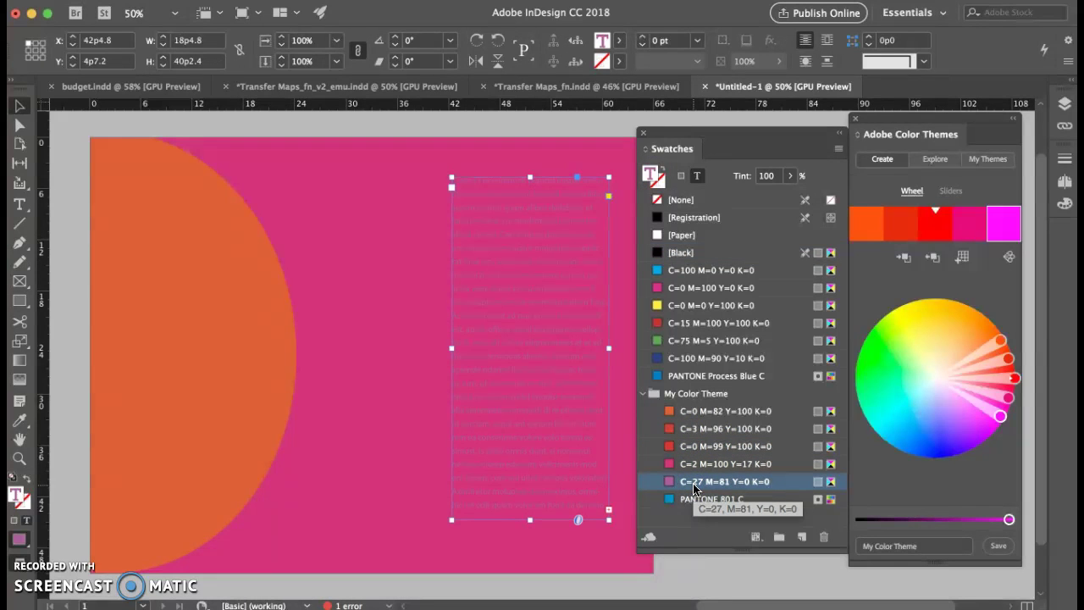
pyautogui.click(688, 500)
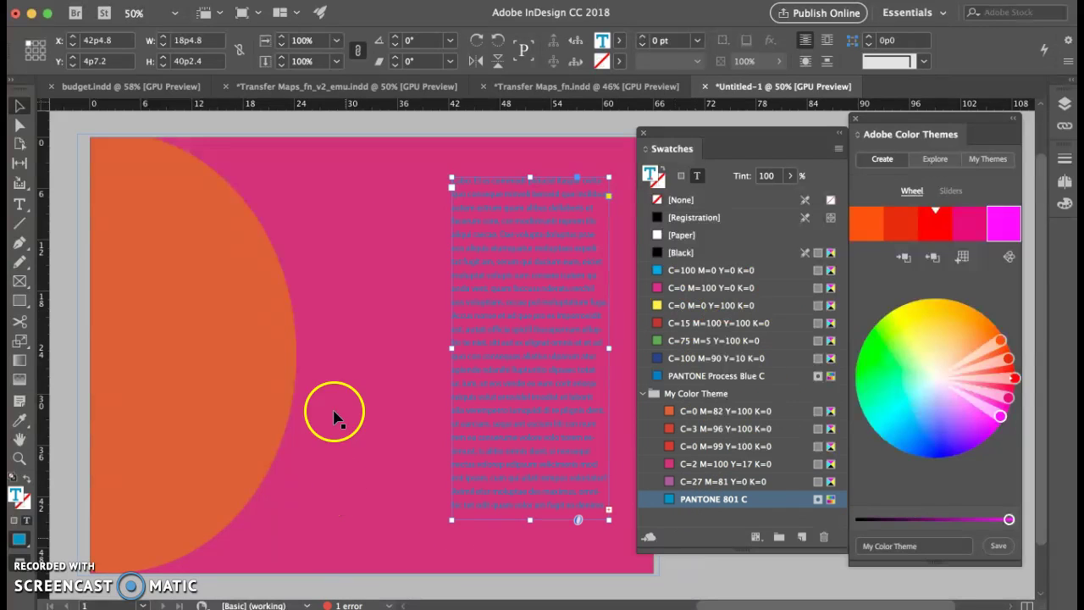
pyautogui.click(688, 237)
pyautogui.click(566, 125)
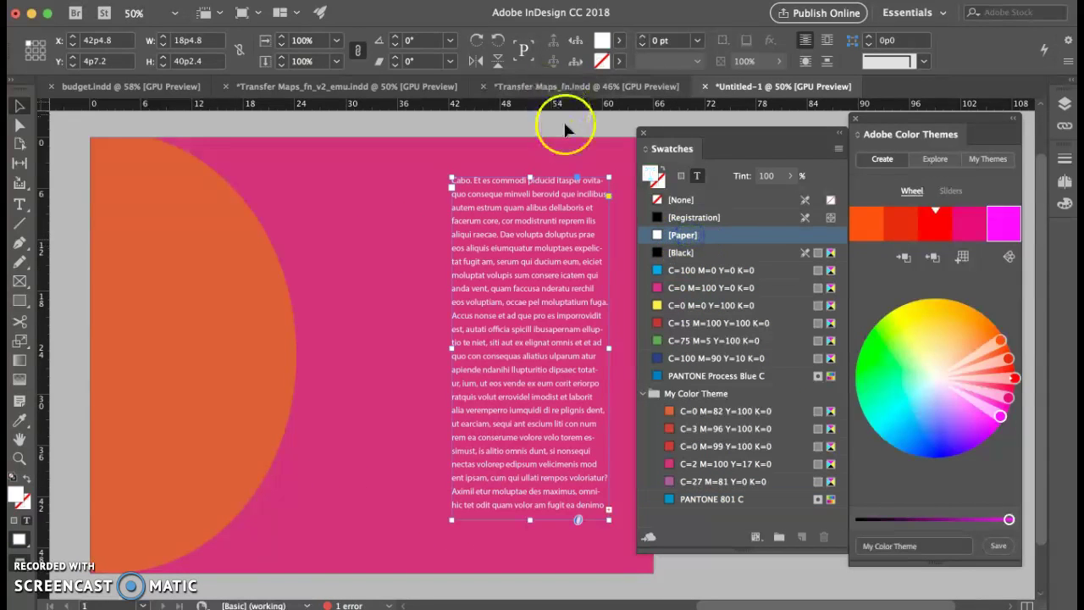
pyautogui.click(612, 511)
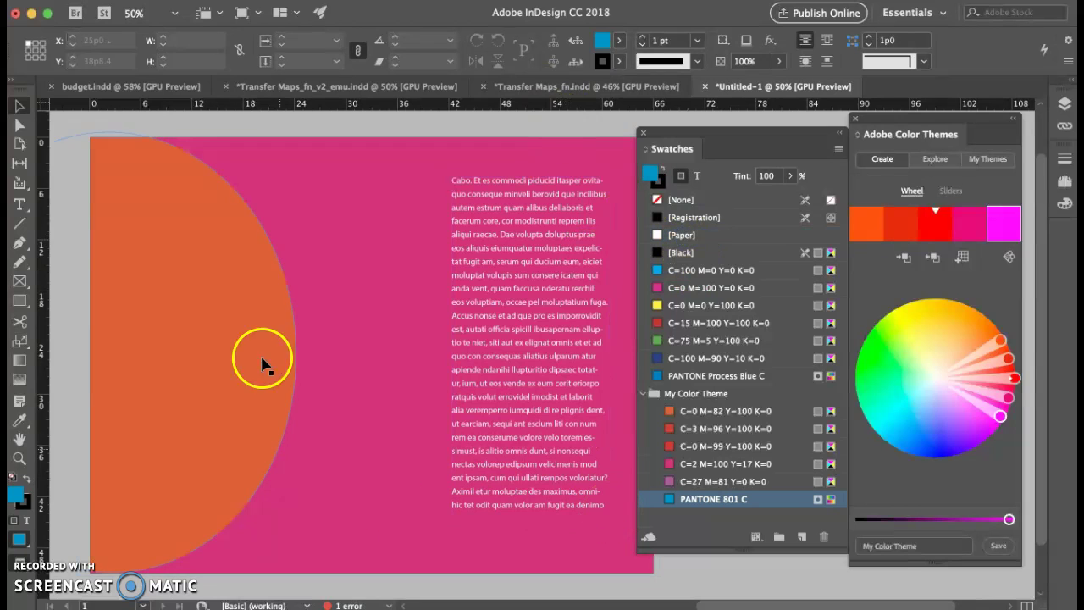
pyautogui.click(421, 129)
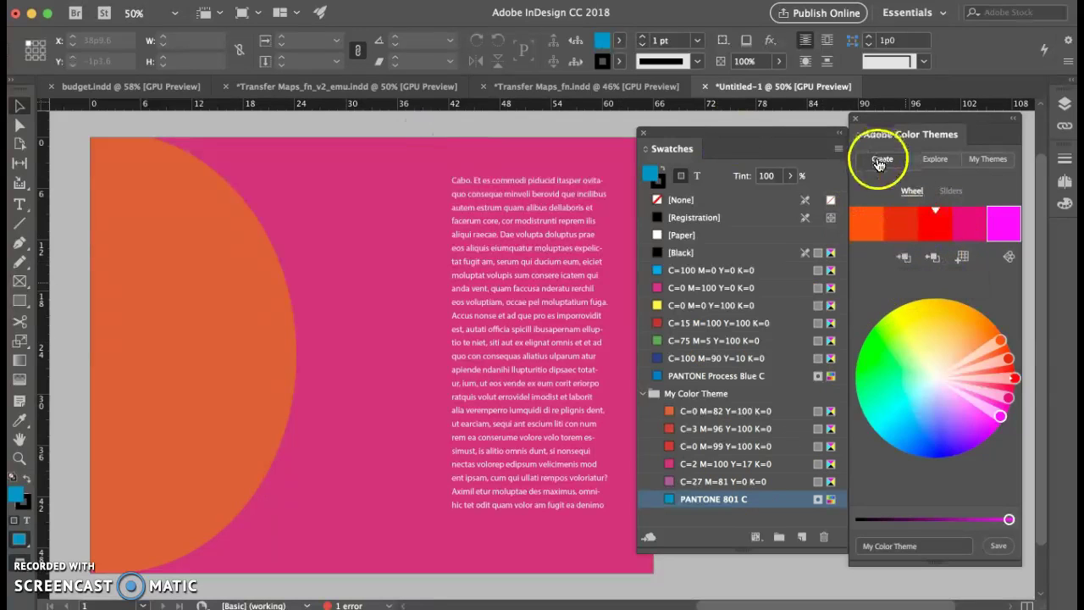
# Step: Save a copy of the "oh yes" theme from the Most Popular themes and add its colours to the swatches
pyautogui.click(932, 159)
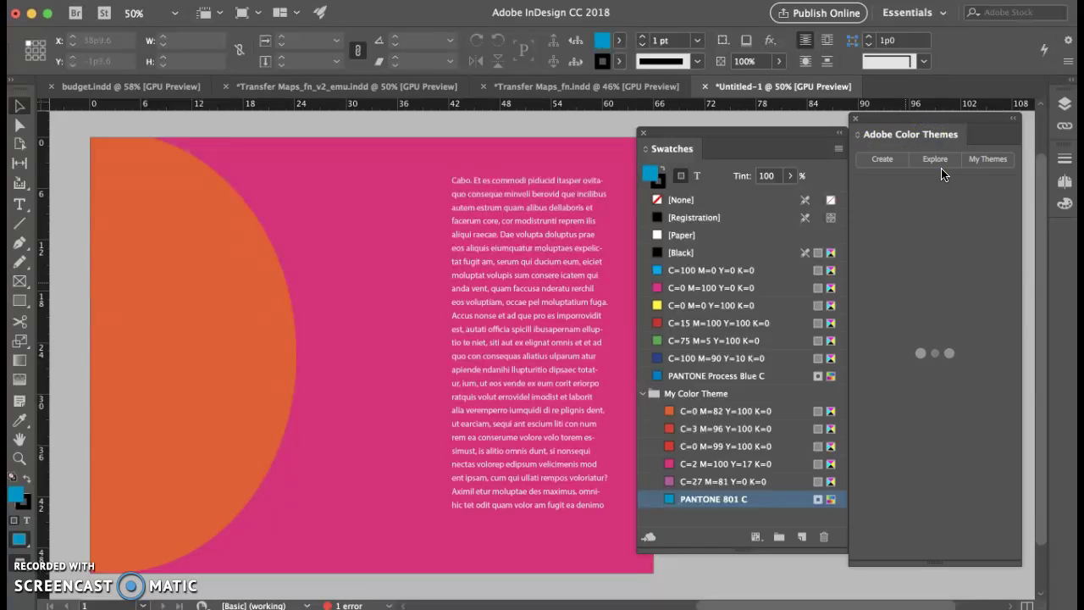
pyautogui.click(962, 478)
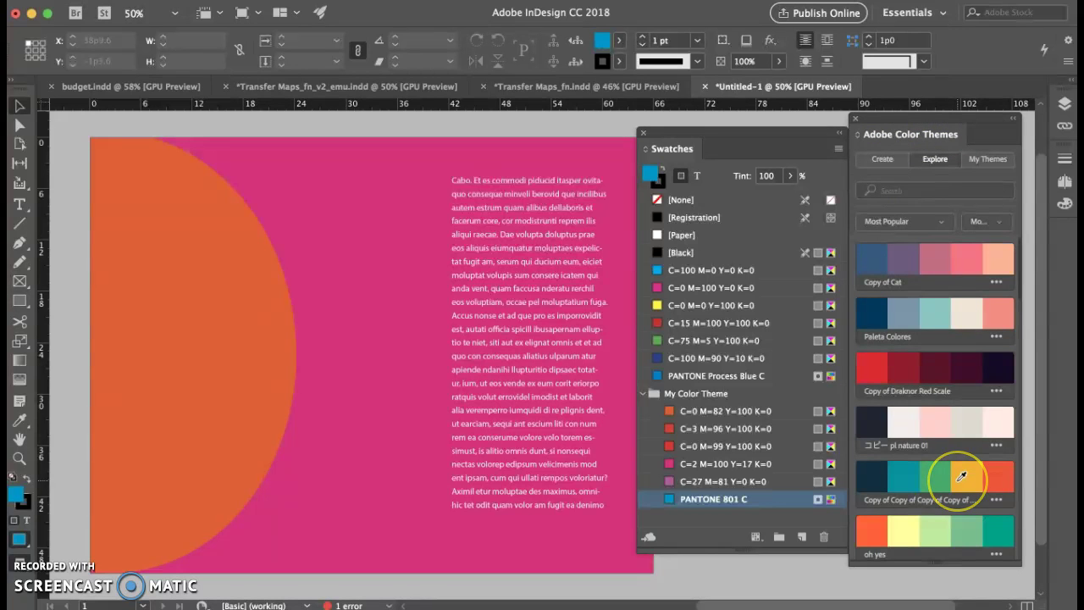
pyautogui.scroll(-3, 944, 354)
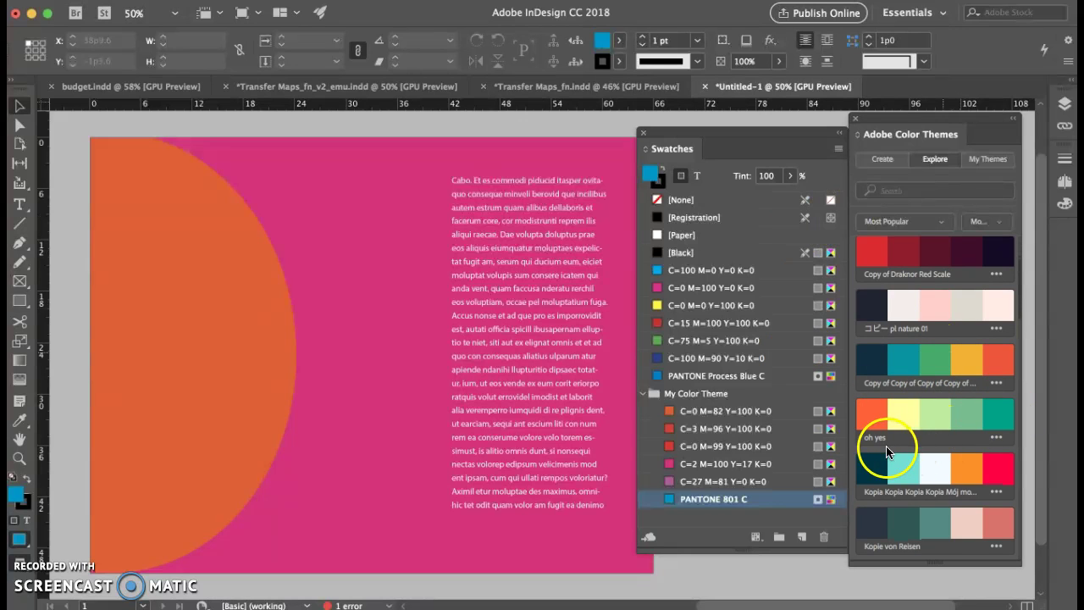
pyautogui.click(878, 441)
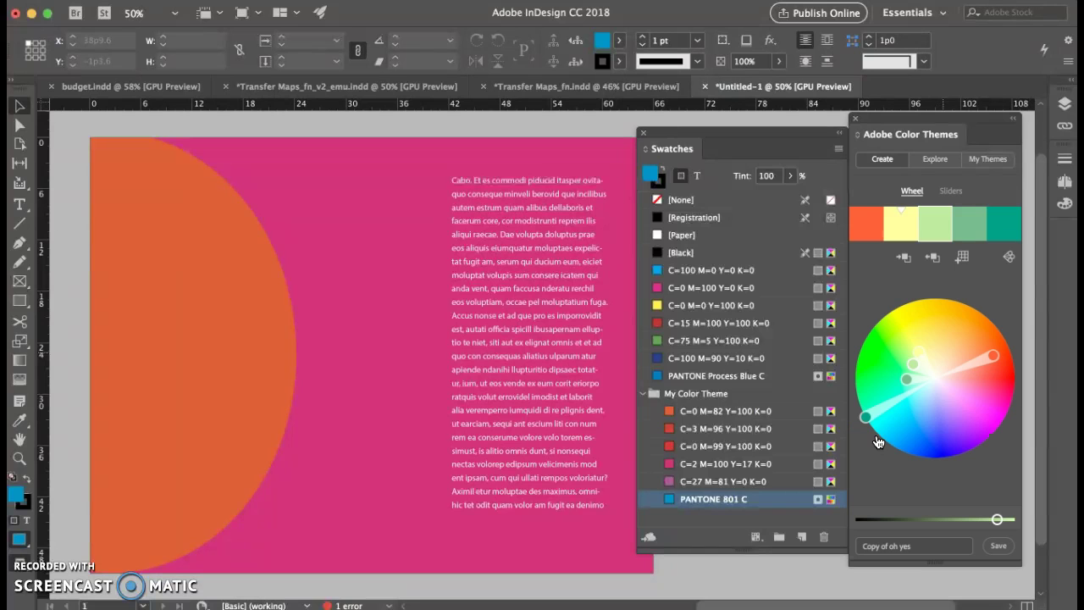
pyautogui.click(998, 549)
pyautogui.click(961, 254)
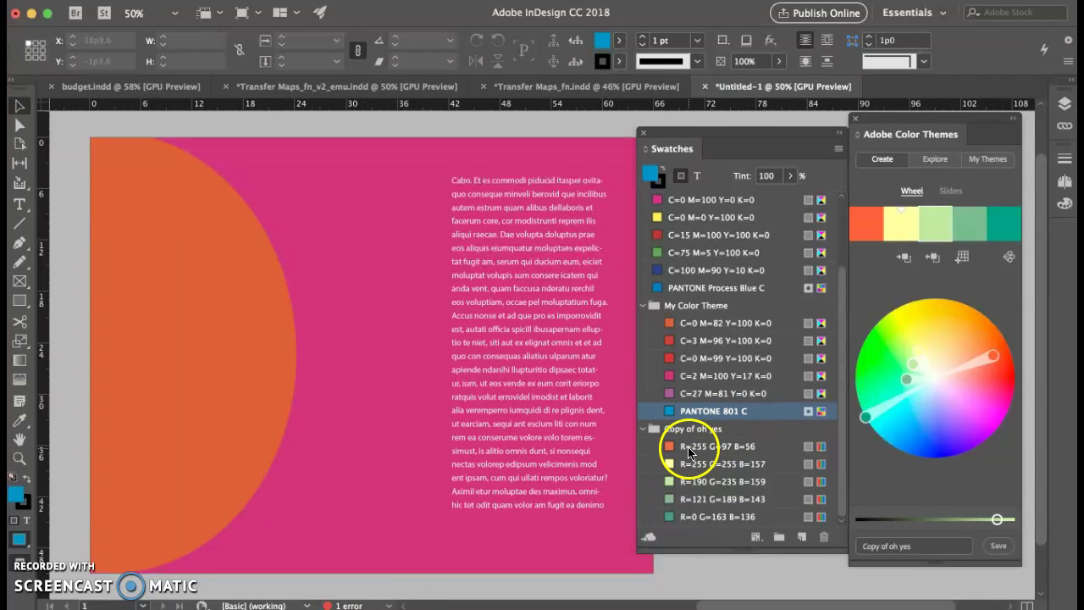
# Step: Fill the page-sized background rectangle with the green R=121 G=189 B=143 swatch from the Copy of oh yes group
pyautogui.click(384, 302)
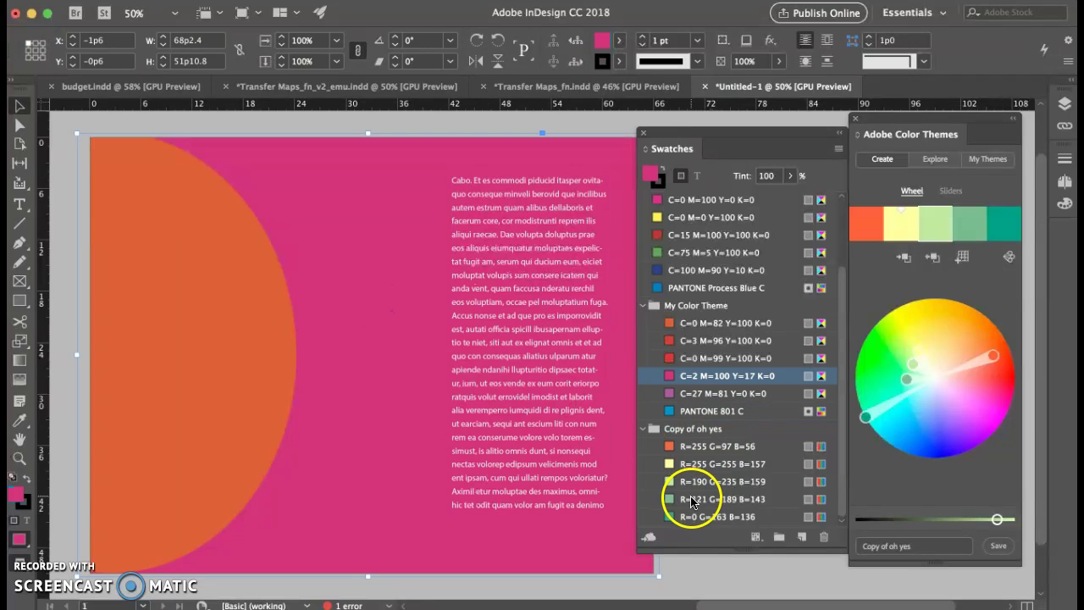
pyautogui.click(693, 499)
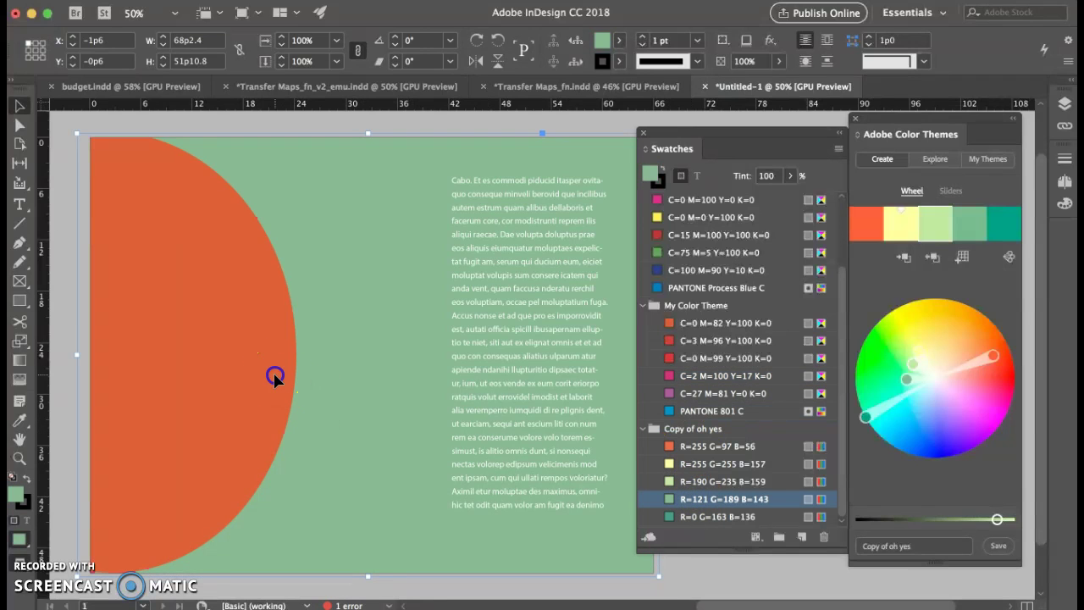
# Step: Fill the background rectangle with the yellow R=255 G=255 B=157 swatch and set its stroke to [None]
pyautogui.click(700, 464)
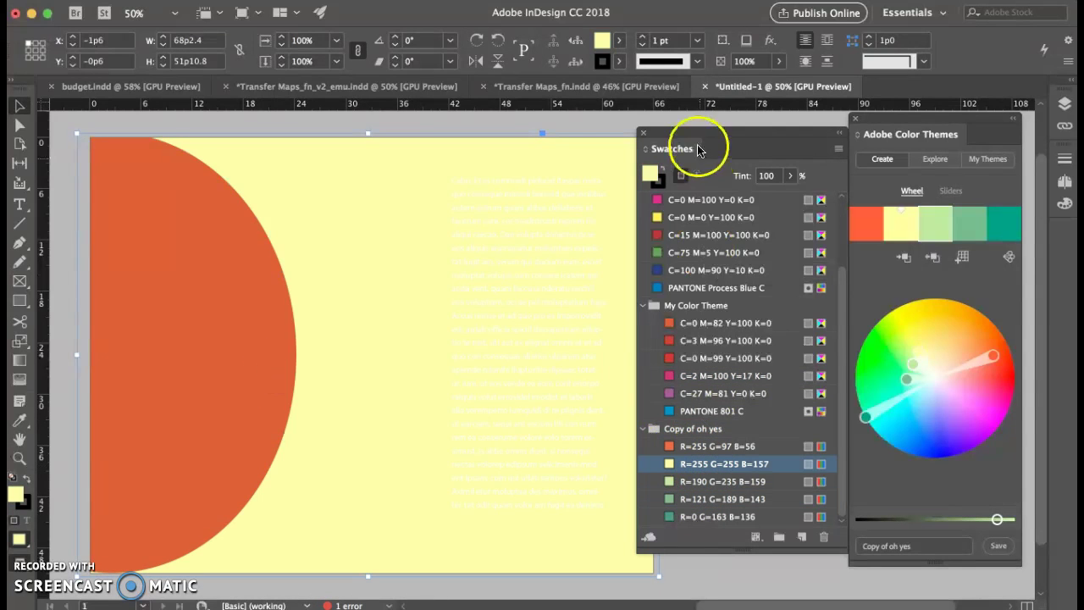
pyautogui.click(657, 180)
pyautogui.scroll(2, 702, 246)
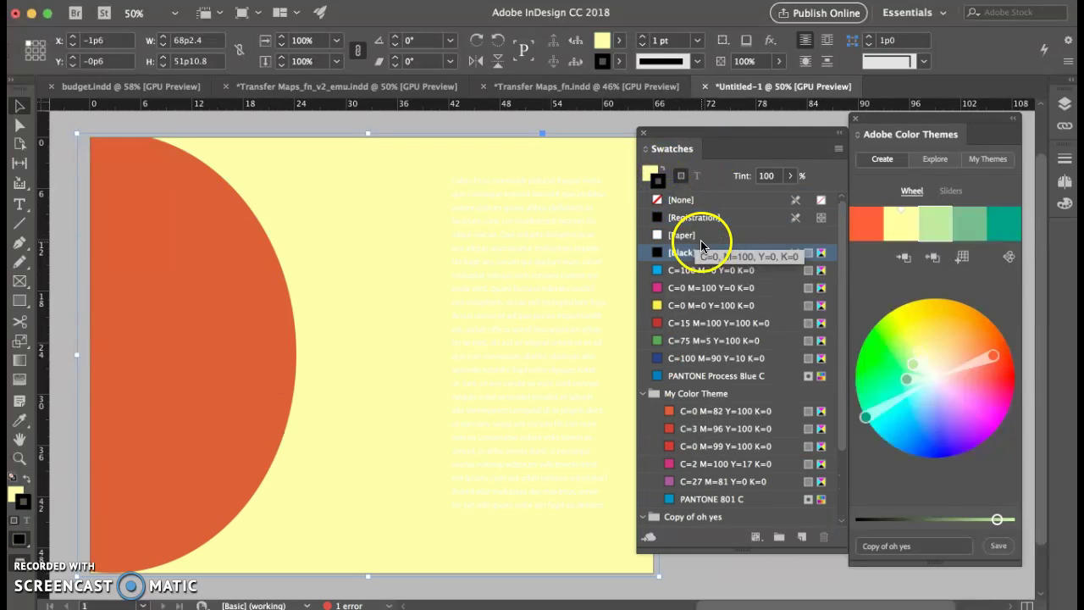
pyautogui.click(680, 199)
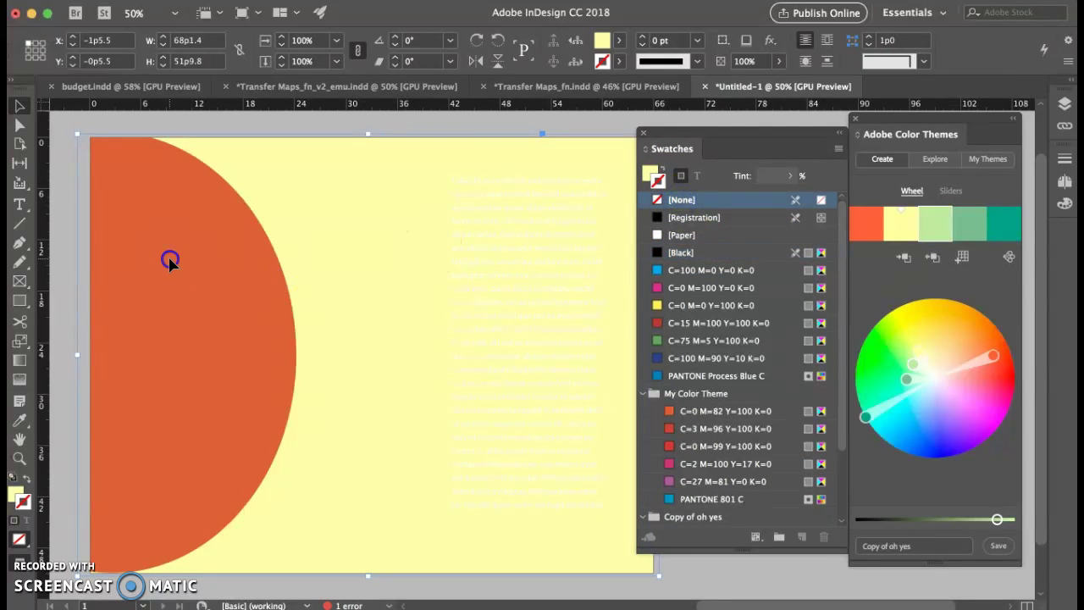
pyautogui.click(68, 139)
pyautogui.scroll(-3, 738, 464)
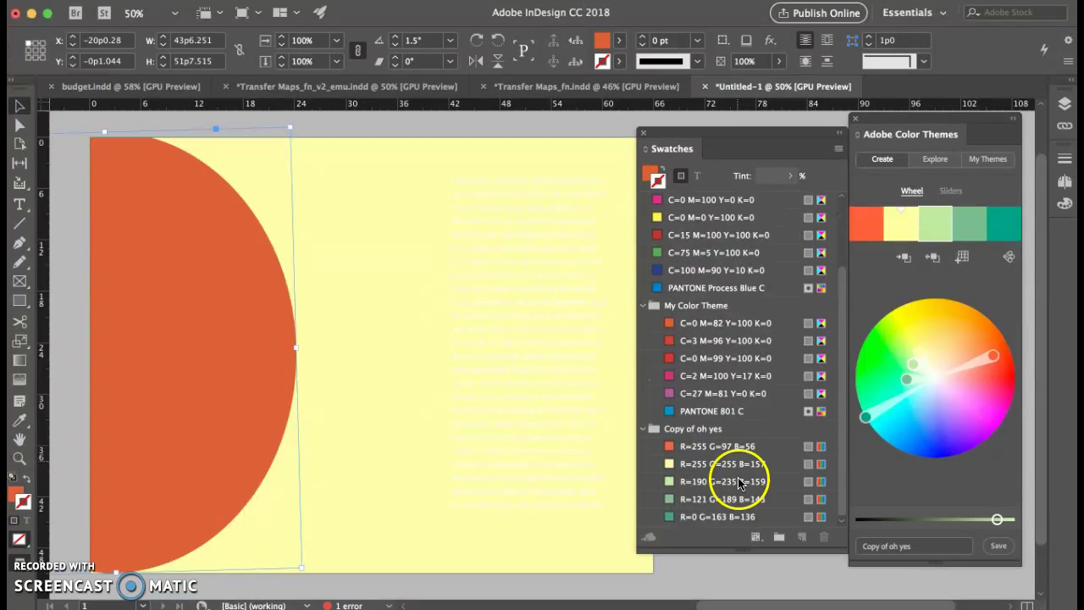
pyautogui.click(708, 482)
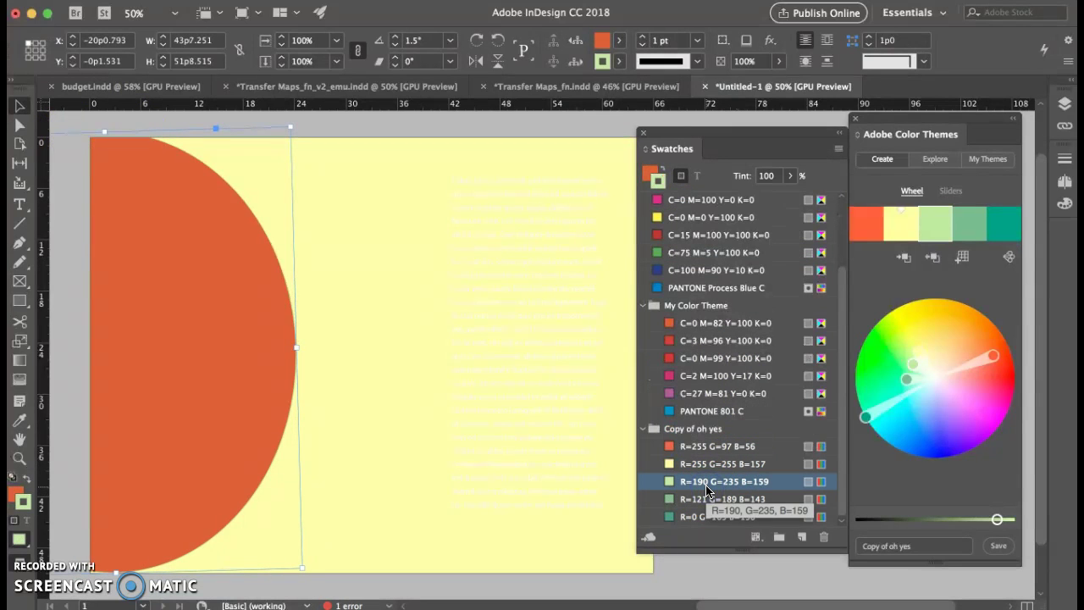
pyautogui.click(659, 181)
pyautogui.scroll(3, 684, 266)
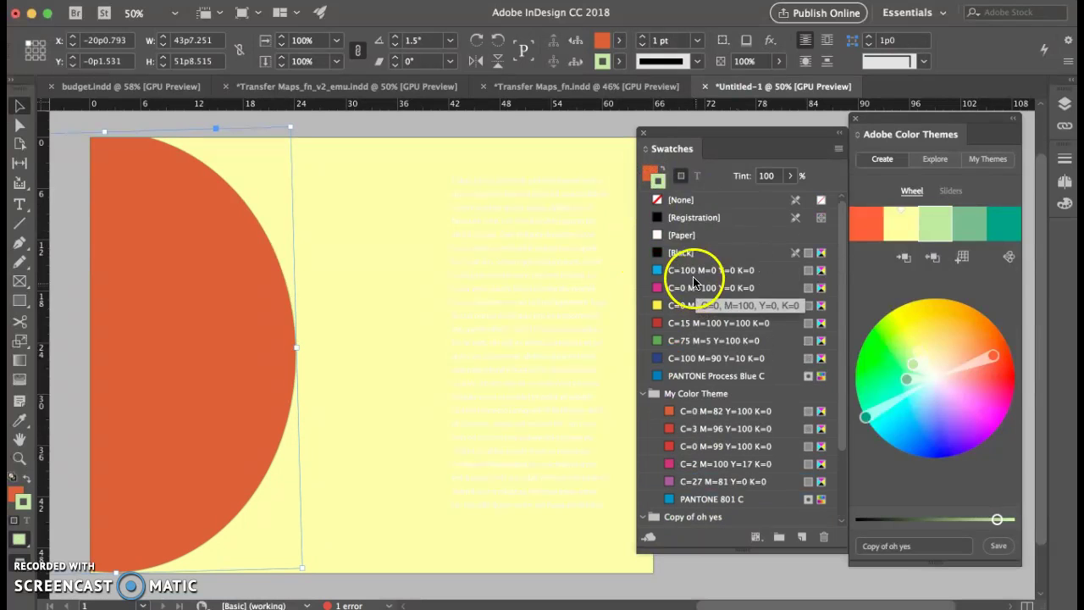
pyautogui.click(682, 201)
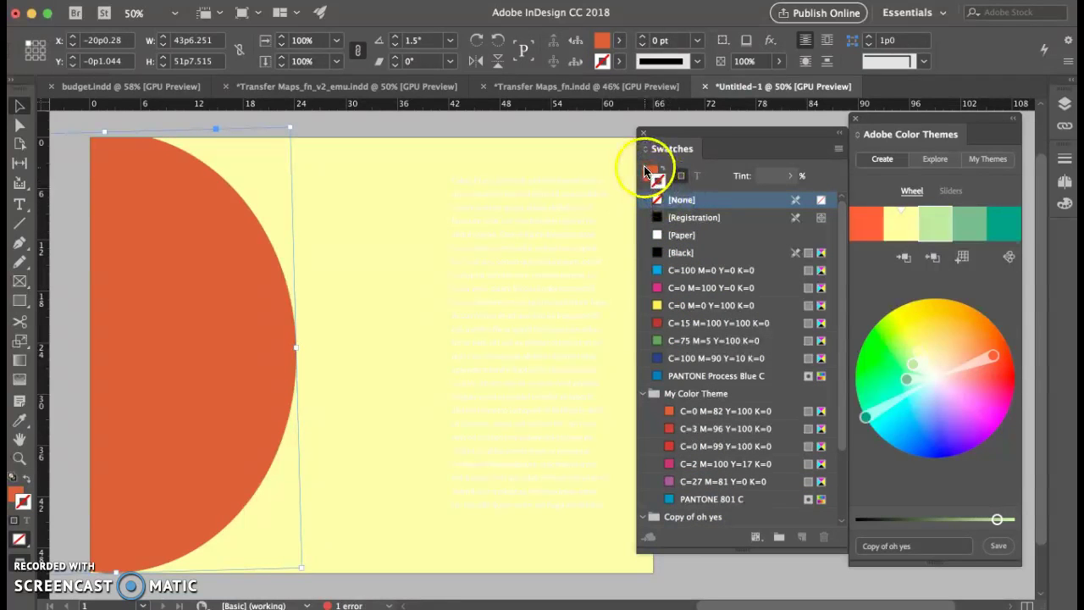
# Step: Try the R=190 G=235 B=159, R=121 G=189 B=143 and R=0 G=163 B=136 swatches as the large circle's fill
pyautogui.click(649, 169)
pyautogui.scroll(-2, 701, 387)
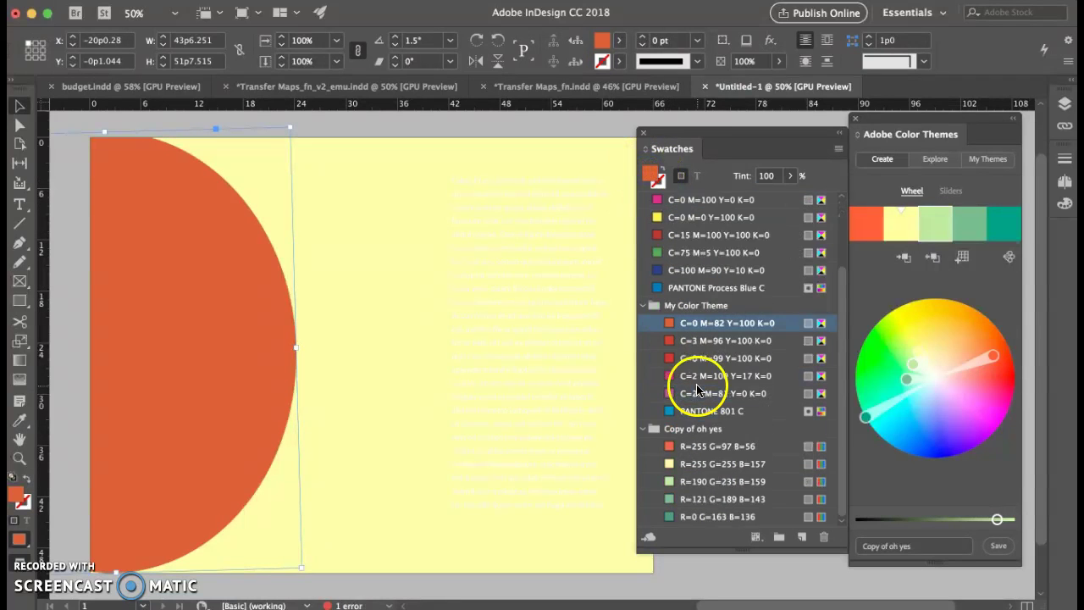
pyautogui.click(710, 486)
pyautogui.click(708, 500)
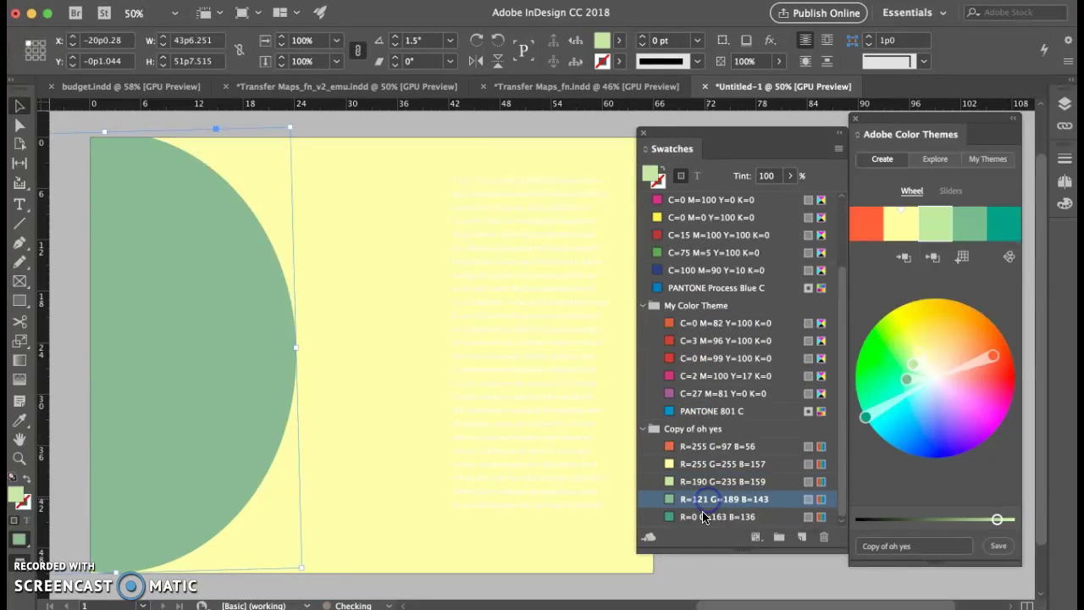
pyautogui.click(701, 516)
# Step: Fill the background rectangle with the R=0 G=163 B=136 swatch and the large circle with R=121 G=189 B=143
pyautogui.click(552, 151)
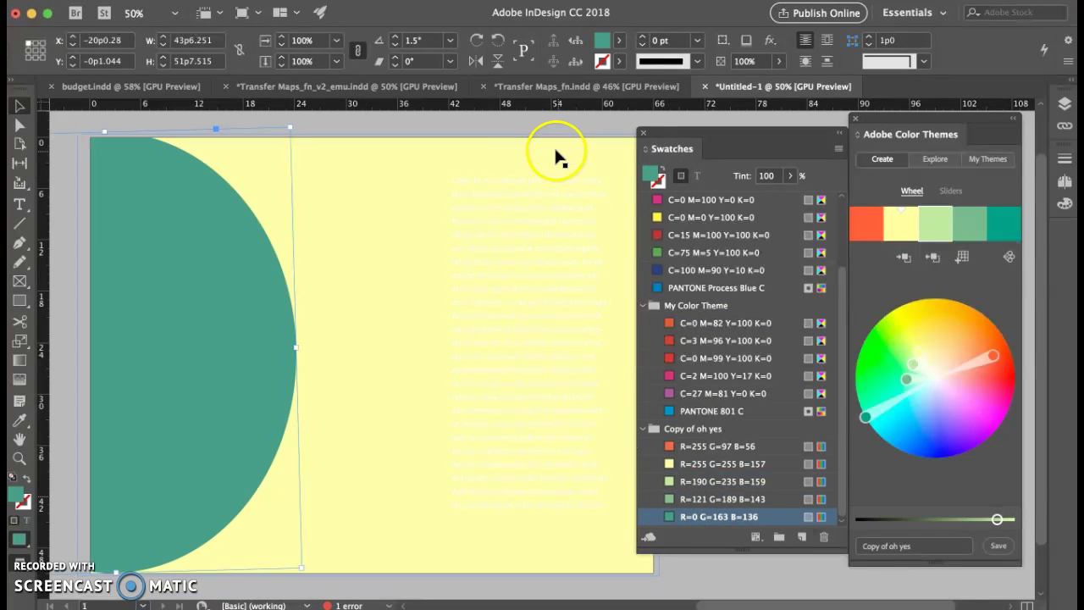
pyautogui.click(716, 464)
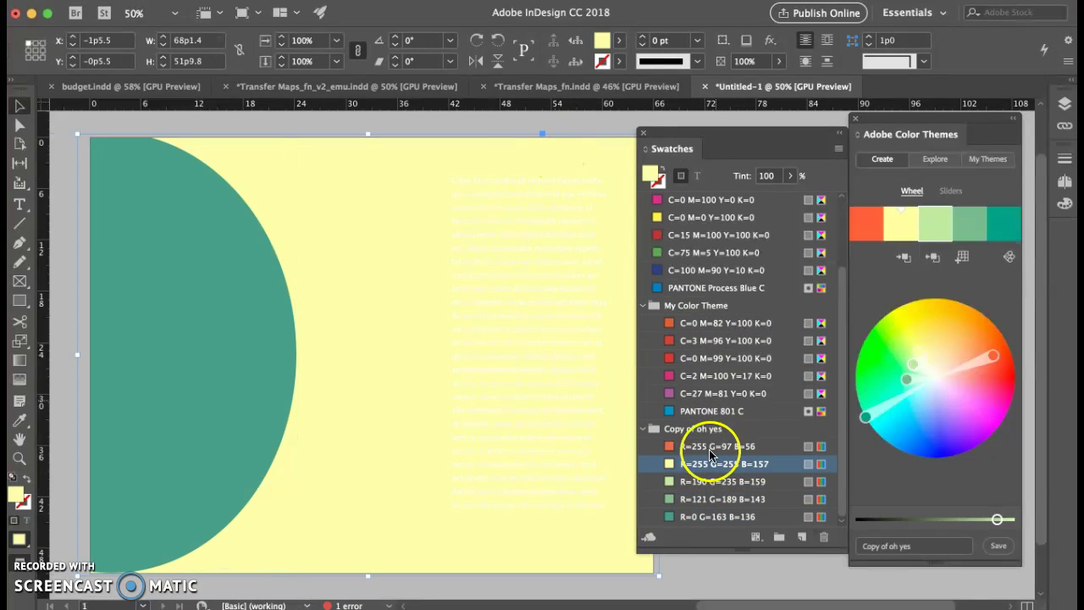
pyautogui.click(701, 516)
pyautogui.moveTo(71, 268); pyautogui.dragTo(57, 133)
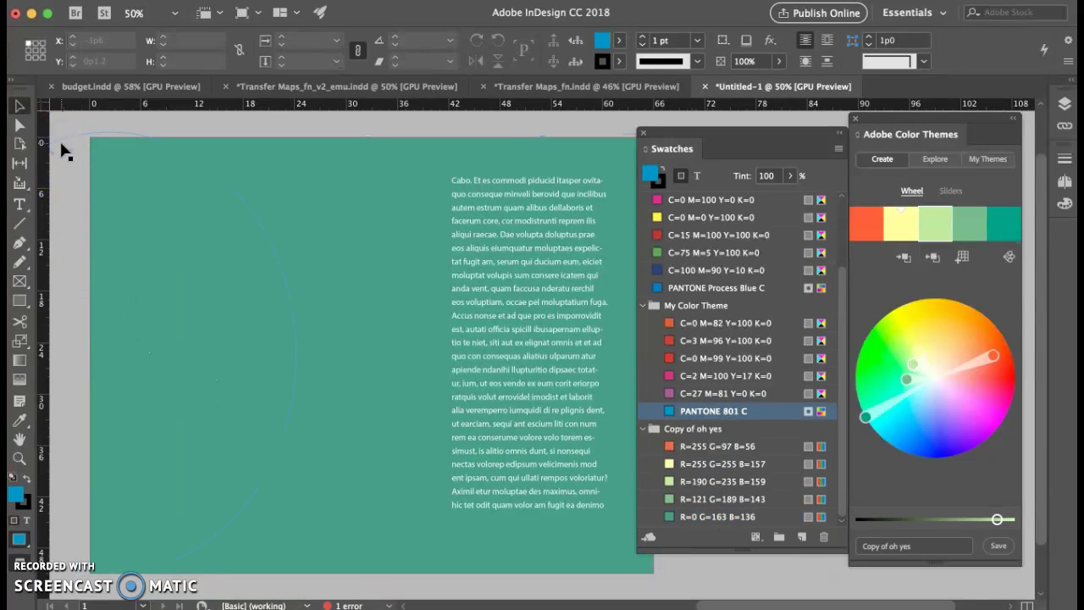
pyautogui.click(259, 334)
pyautogui.click(696, 501)
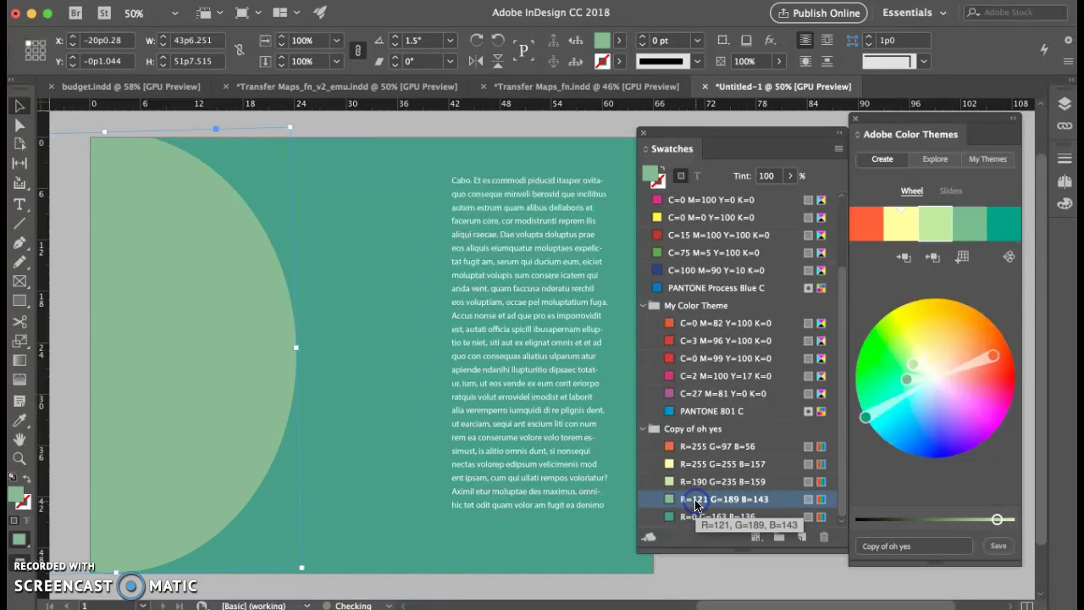
# Step: Colour the body text with the pale yellow R=255 G=255 B=157 swatch and deselect the text frame
pyautogui.click(497, 314)
pyautogui.click(697, 175)
pyautogui.scroll(-4, 716, 423)
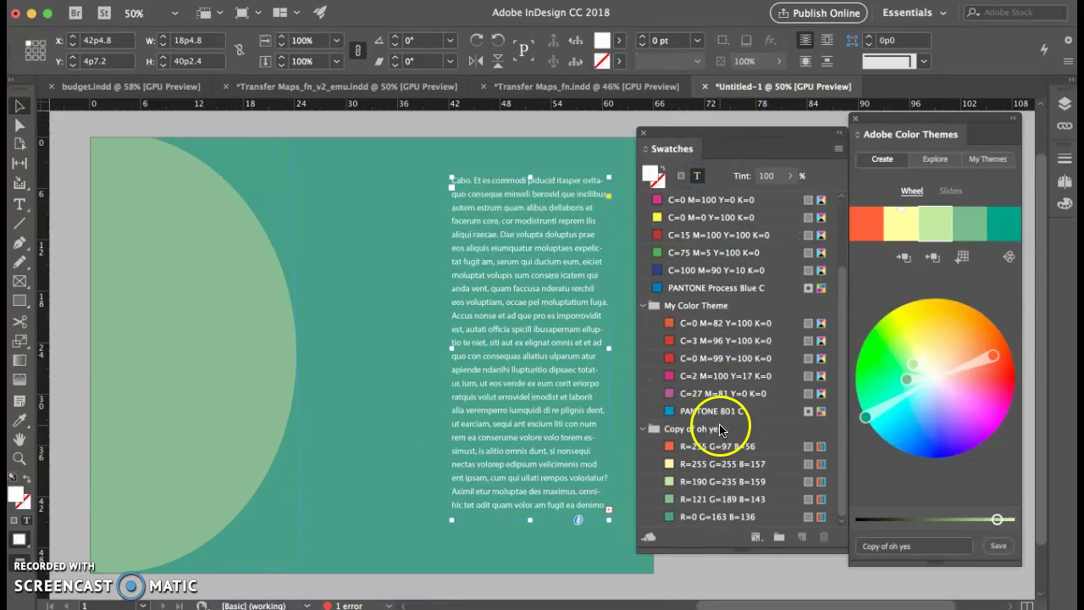
pyautogui.click(696, 464)
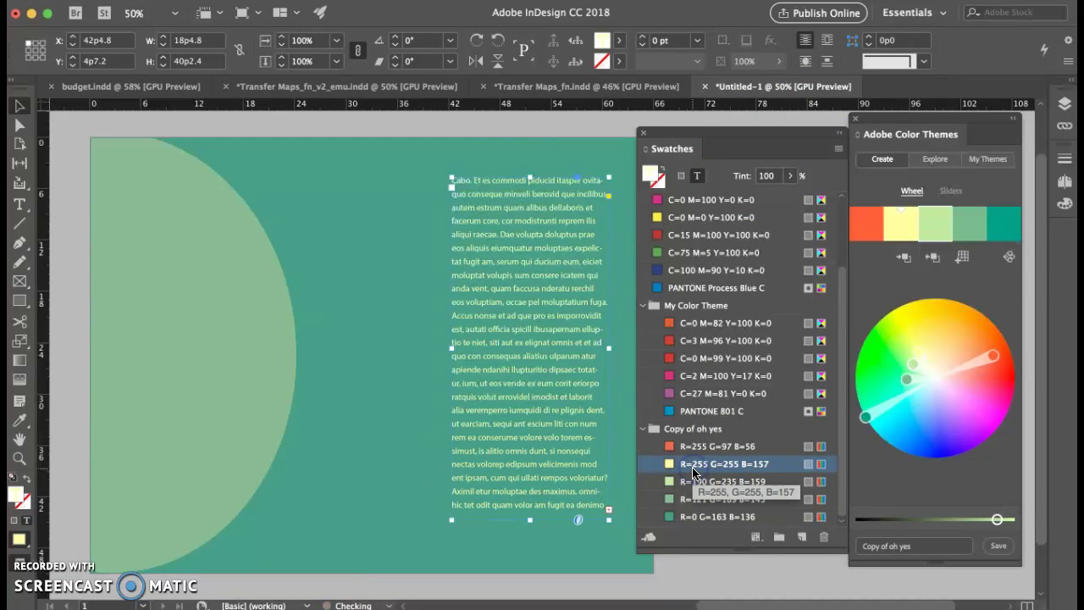
pyautogui.click(529, 118)
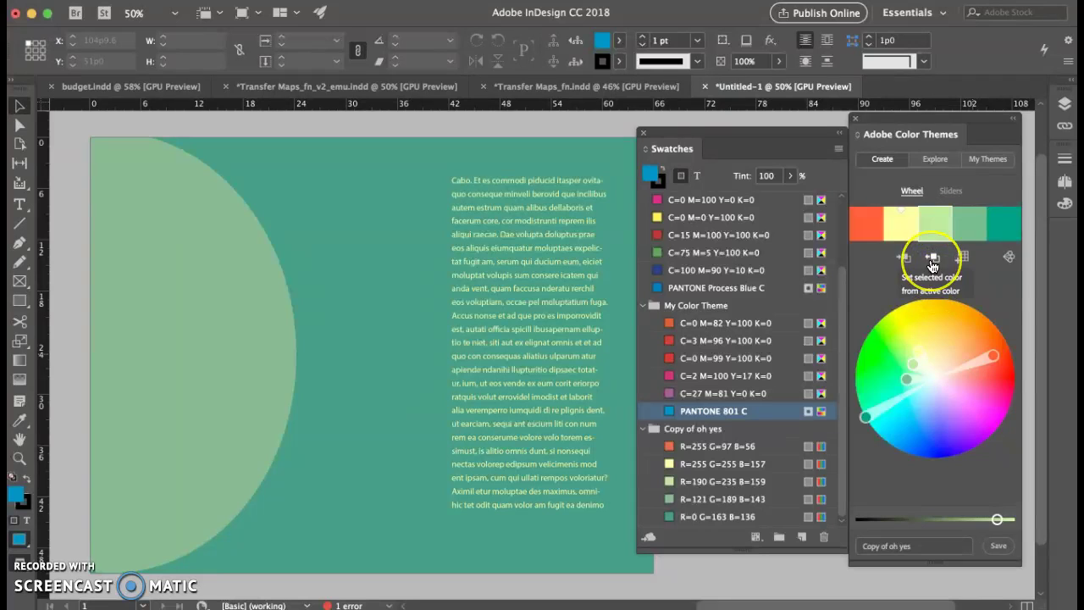
# Step: Review the saved colour themes in My Themes and the libraries available for them
pyautogui.click(905, 258)
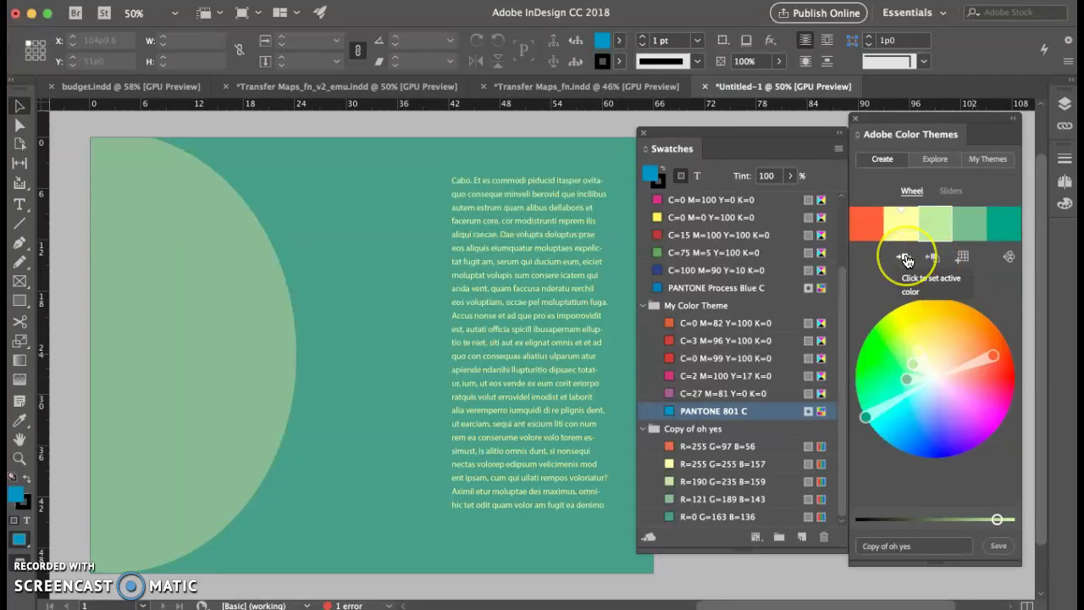
pyautogui.click(988, 161)
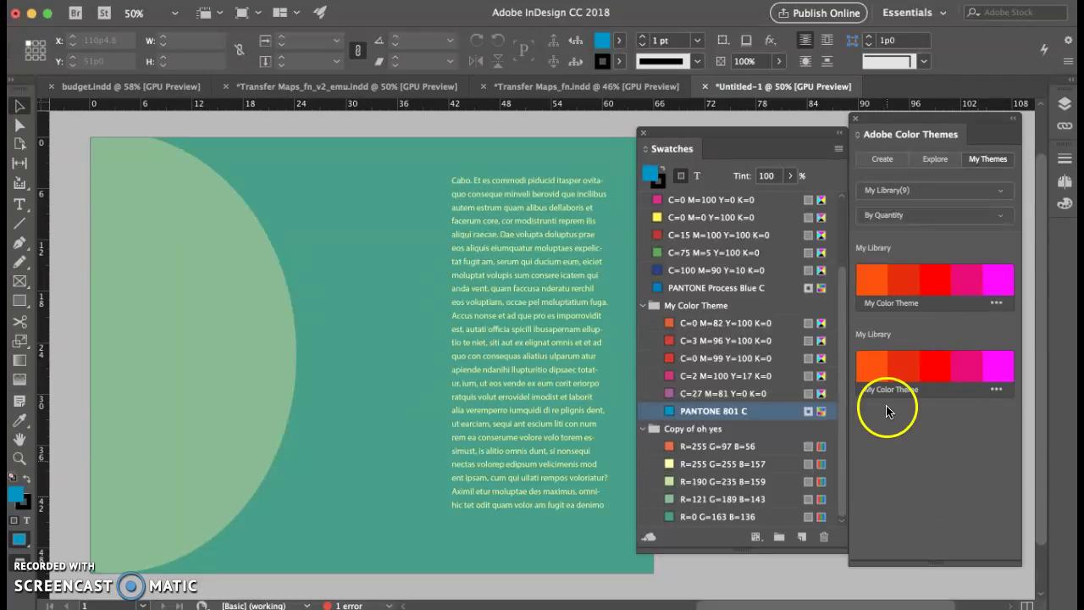
pyautogui.click(940, 193)
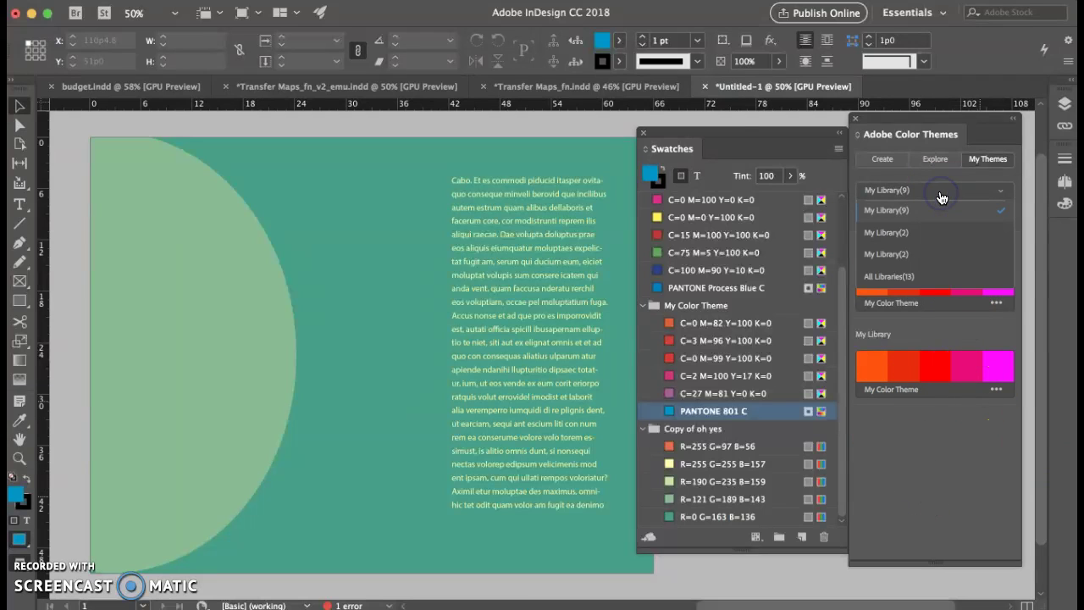
pyautogui.click(925, 175)
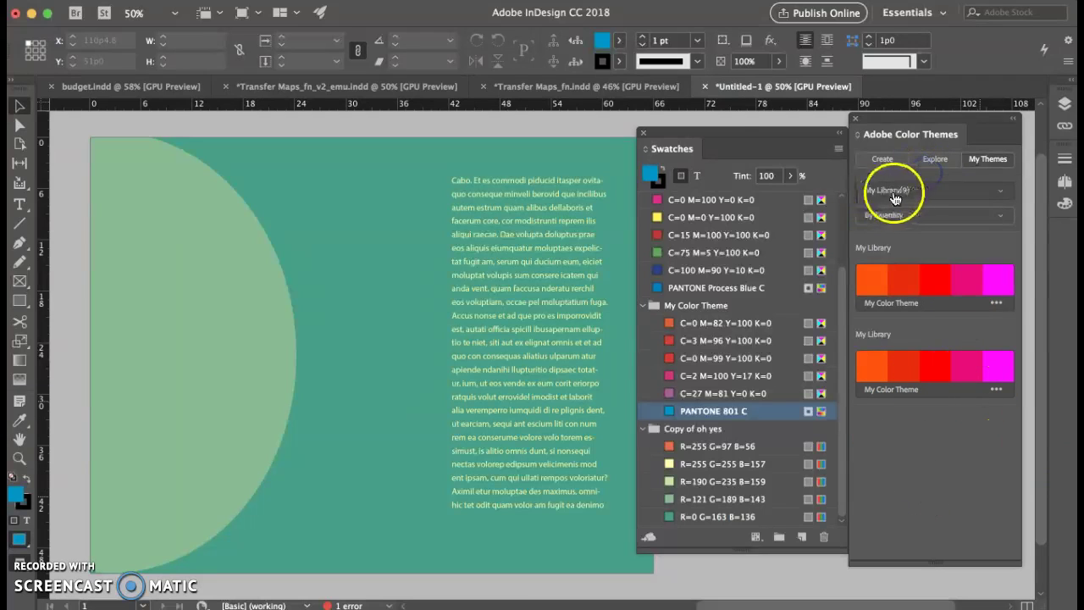
pyautogui.click(929, 186)
pyautogui.click(897, 210)
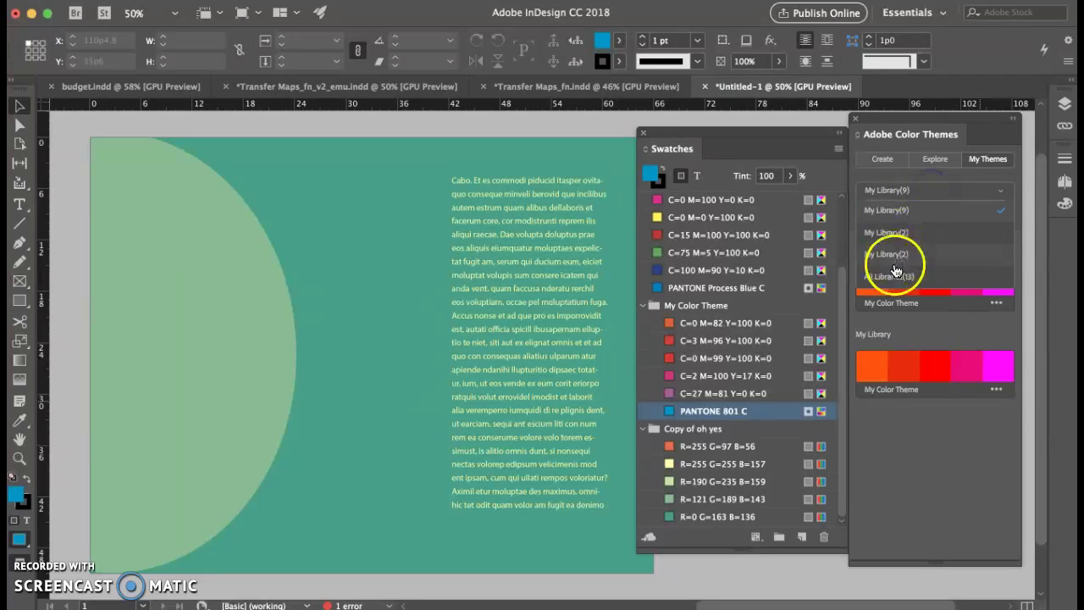
pyautogui.click(926, 474)
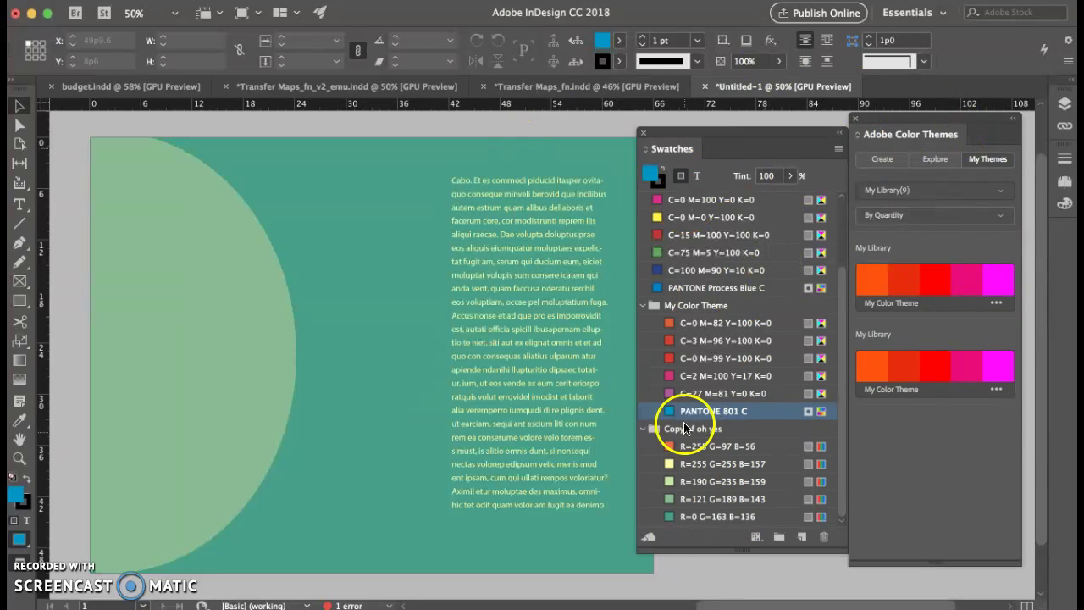
# Step: Collapse the My Color Theme and Copy of oh yes swatch groups
pyautogui.click(645, 306)
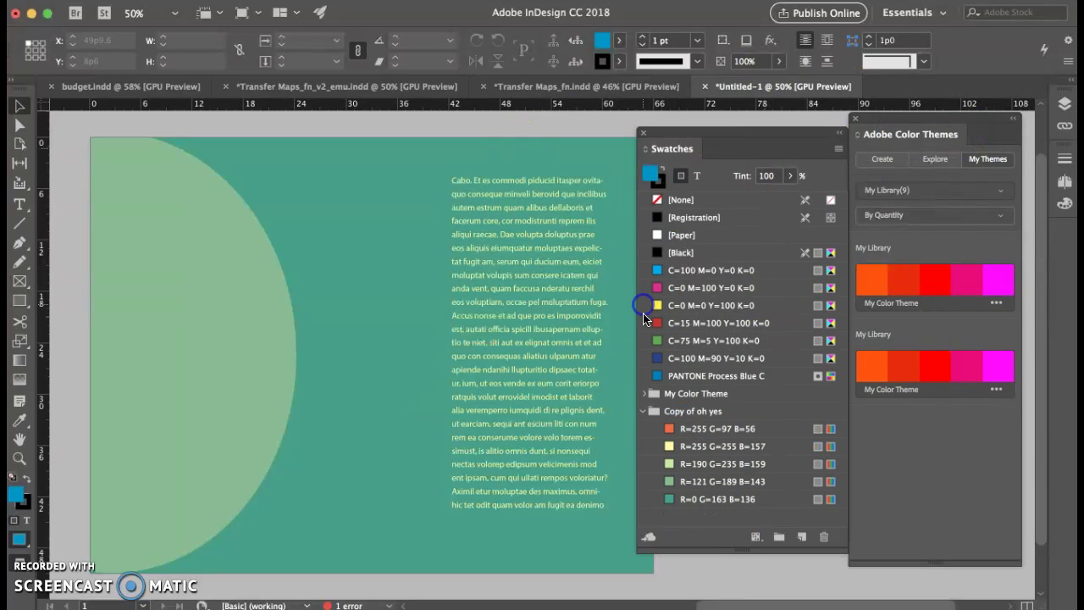
pyautogui.click(644, 424)
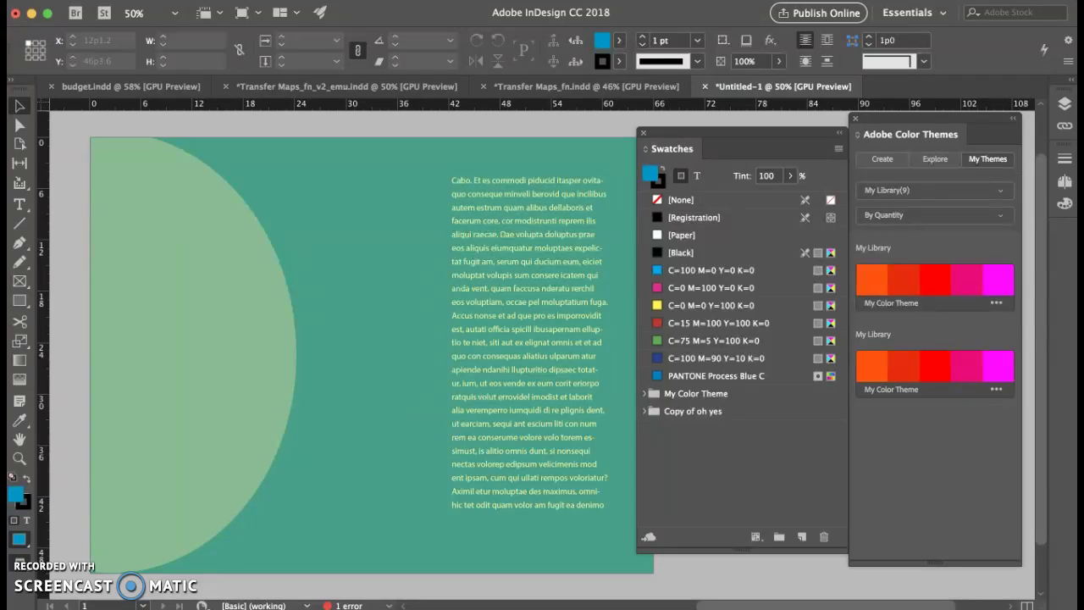
# Step: Switch to the web browser to view the coolors.co colour scheme generator, and return to InDesign
pyautogui.press('super+Tab')
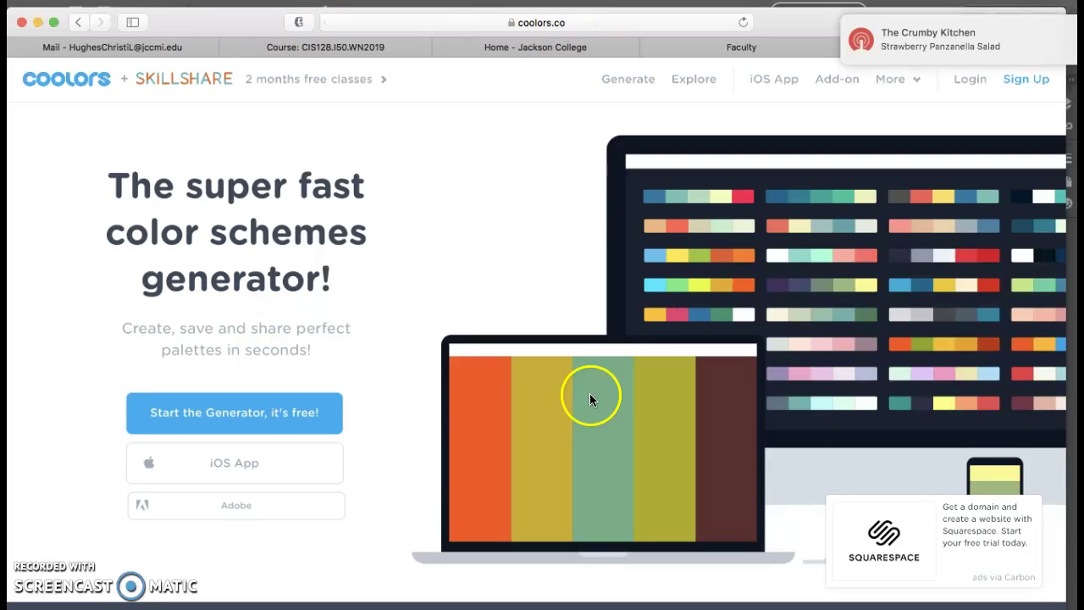
pyautogui.click(774, 255)
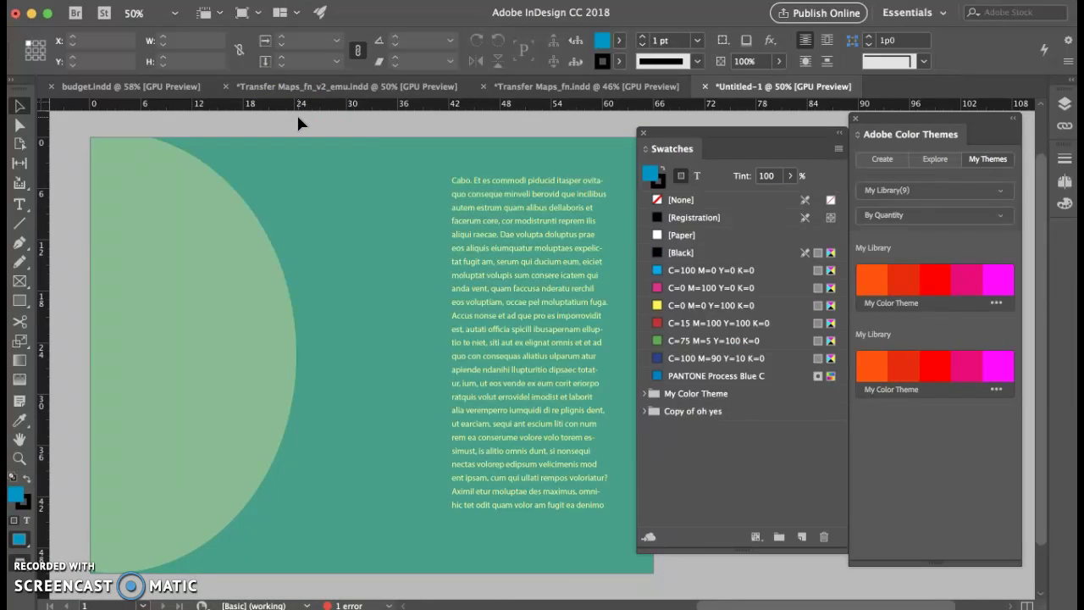
# Step: Place the palette image Screen Shot 2019-02-22 at 10.12.04 AM from the Desktop near the page's top edge
pyautogui.press('super+d')
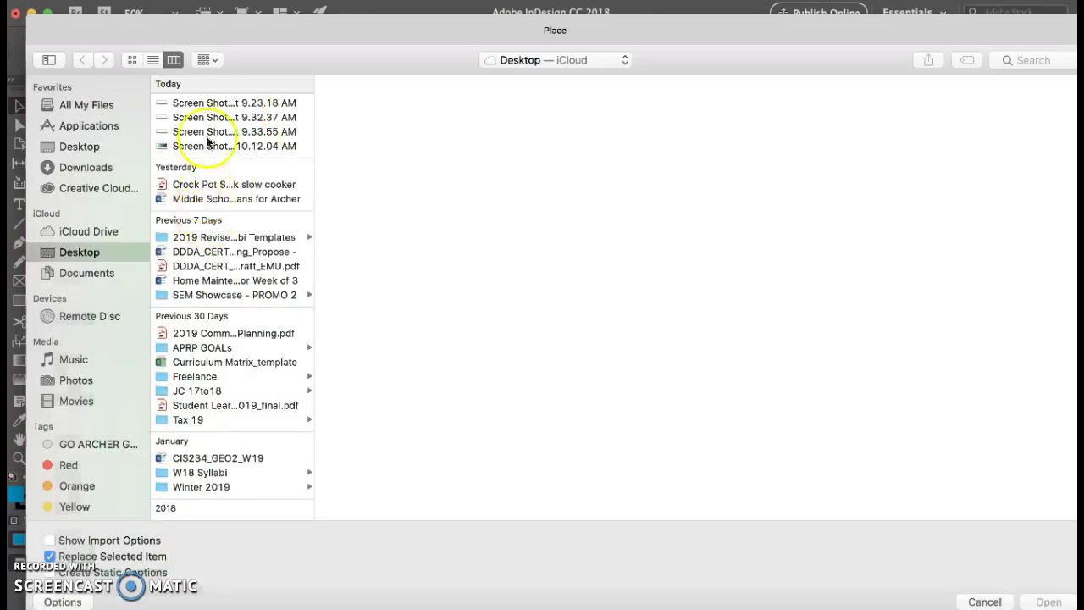
pyautogui.click(214, 148)
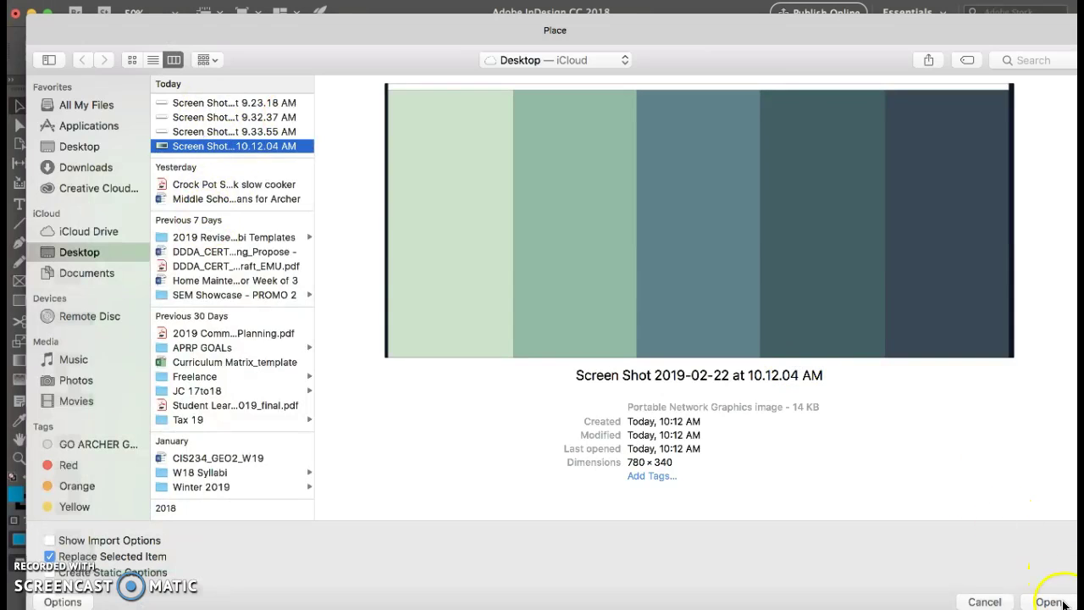
pyautogui.click(1049, 603)
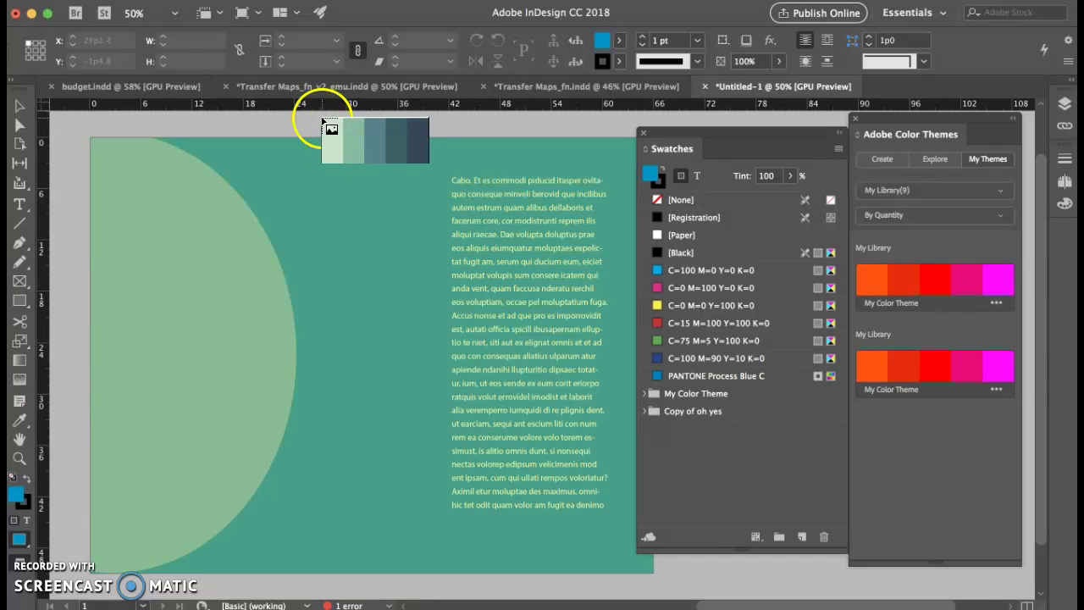
pyautogui.click(289, 119)
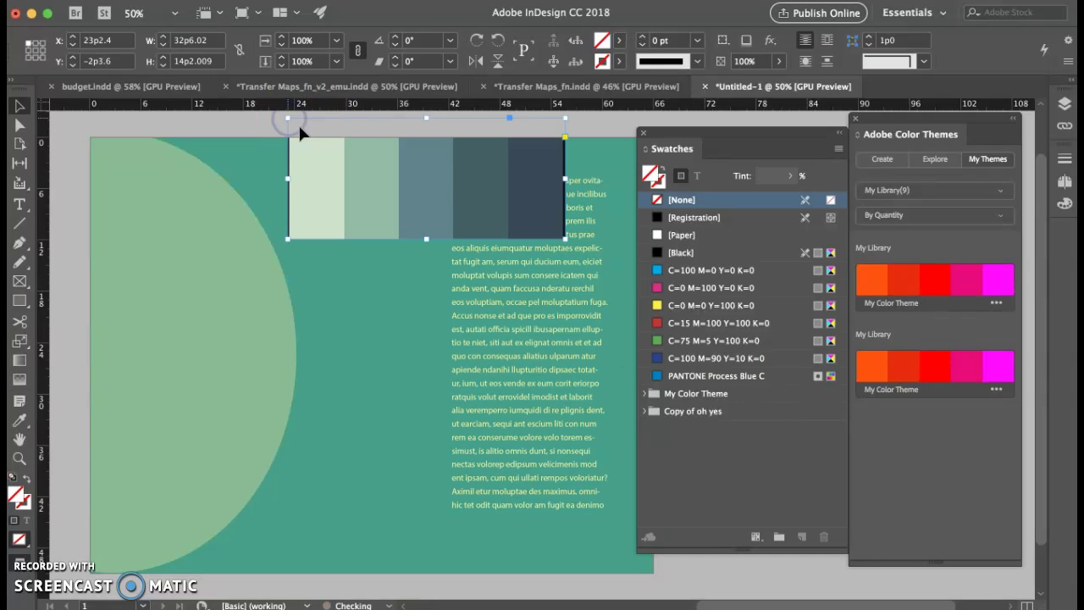
# Step: Move the palette image down over the circle's right edge and crop away its white top strip and black left edge
pyautogui.moveTo(477, 181); pyautogui.dragTo(345, 344)
pyautogui.moveTo(297, 275); pyautogui.dragTo(297, 283)
pyautogui.click(73, 194)
pyautogui.click(297, 293)
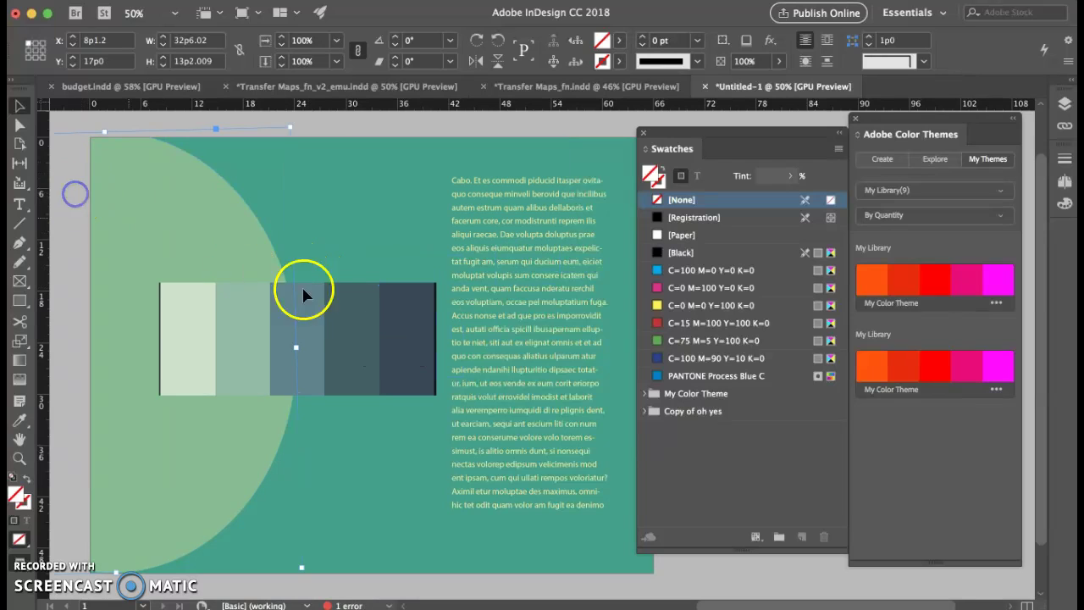
pyautogui.click(162, 339)
pyautogui.moveTo(162, 339); pyautogui.dragTo(168, 339)
# Step: Sample the palette image's lightest green with the Eyedropper and add it as the last swatch in the Copy of oh yes group
pyautogui.click(20, 422)
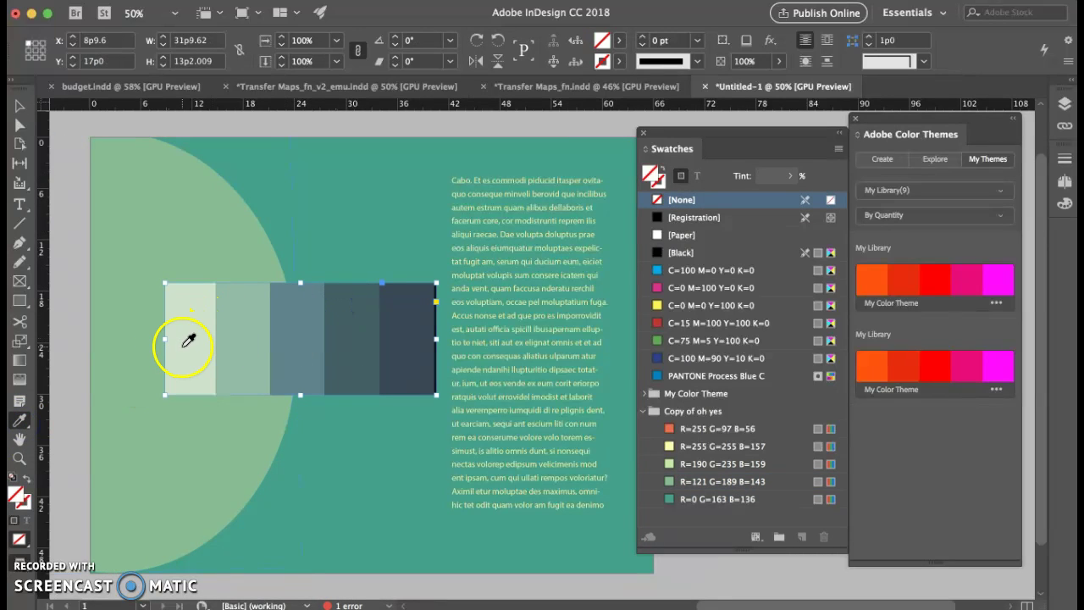
pyautogui.click(187, 342)
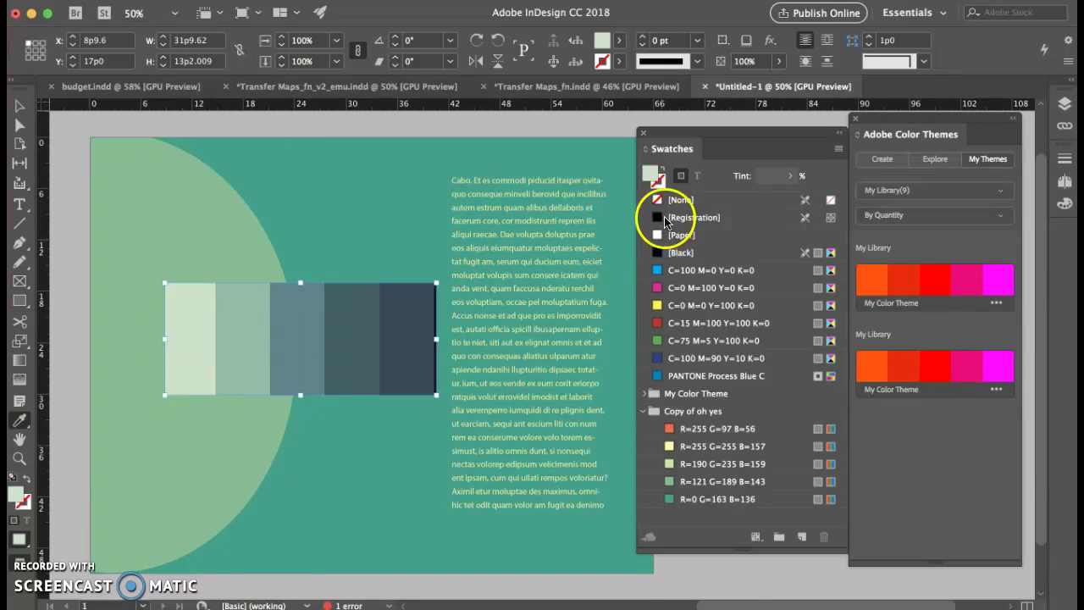
pyautogui.moveTo(651, 172); pyautogui.dragTo(665, 257)
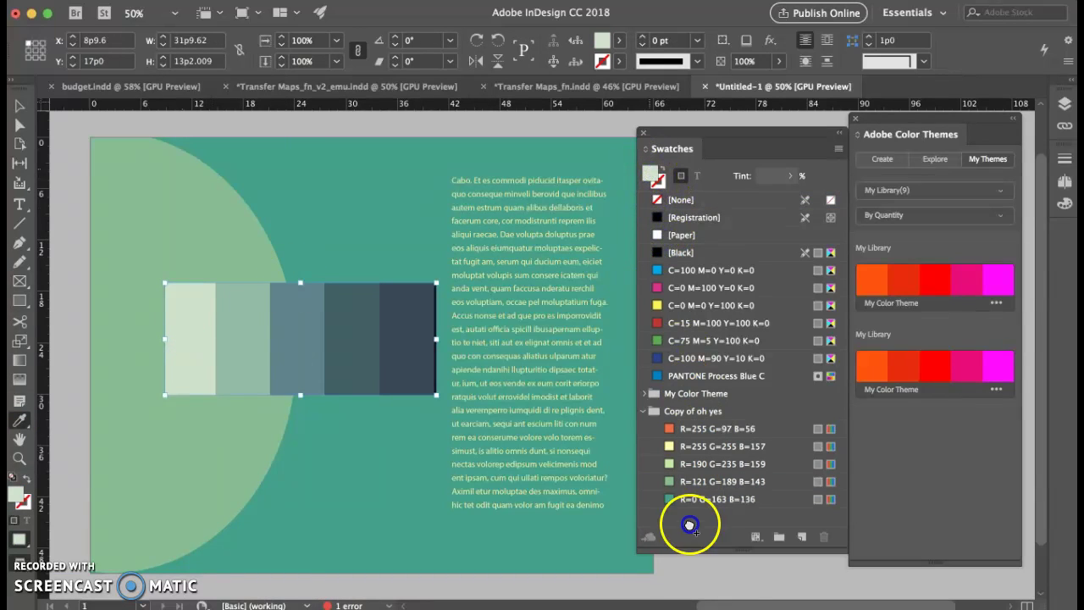
pyautogui.moveTo(685, 514); pyautogui.dragTo(686, 515)
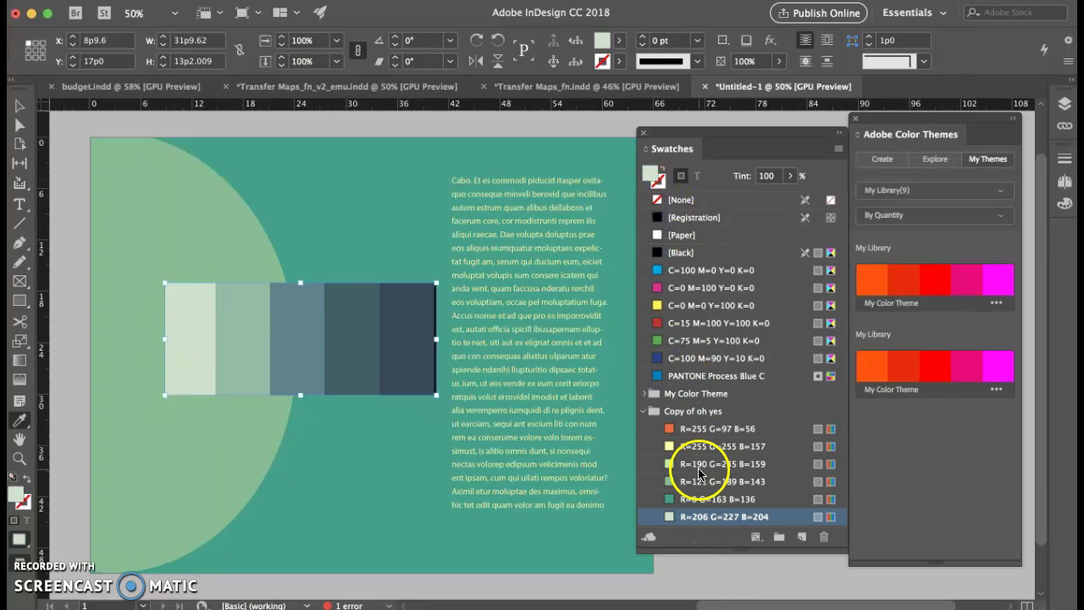
# Step: Collapse the Copy of oh yes group and add the sampled lightest green to the swatches again
pyautogui.click(646, 412)
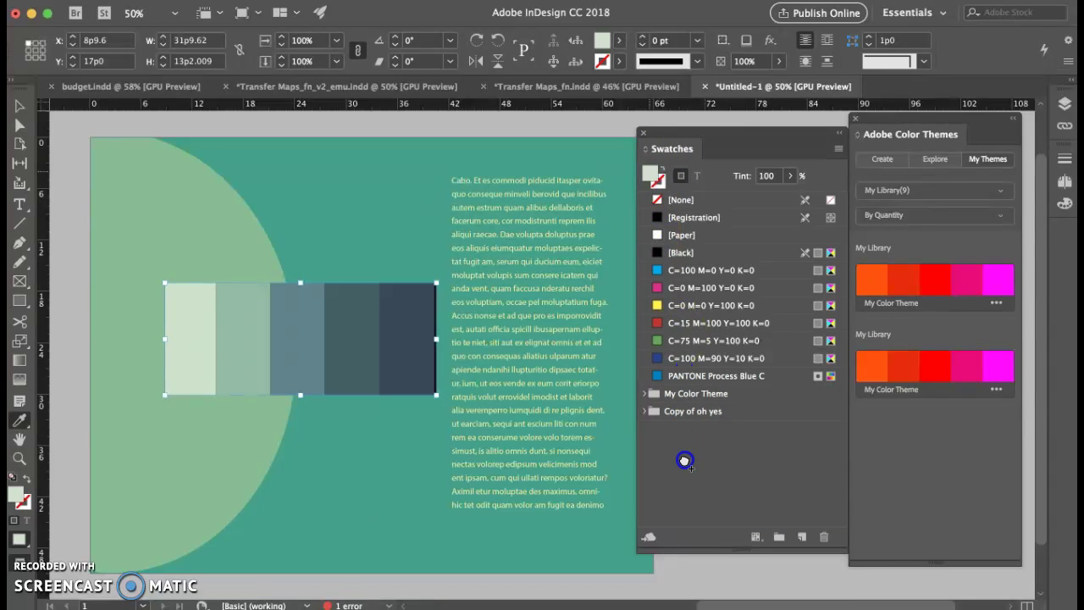
pyautogui.moveTo(684, 460); pyautogui.dragTo(684, 460)
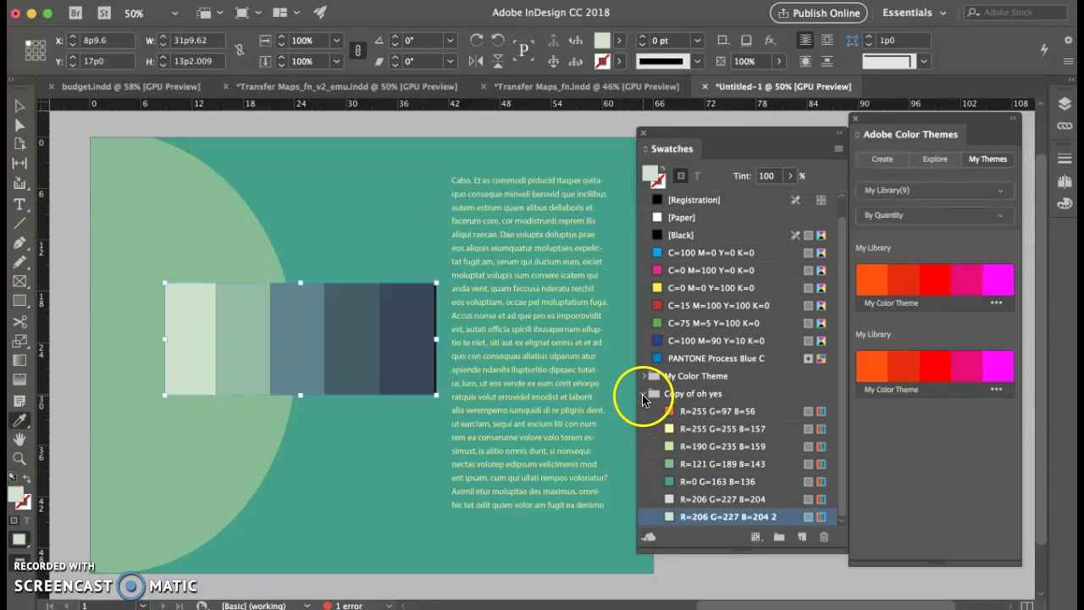
pyautogui.click(645, 394)
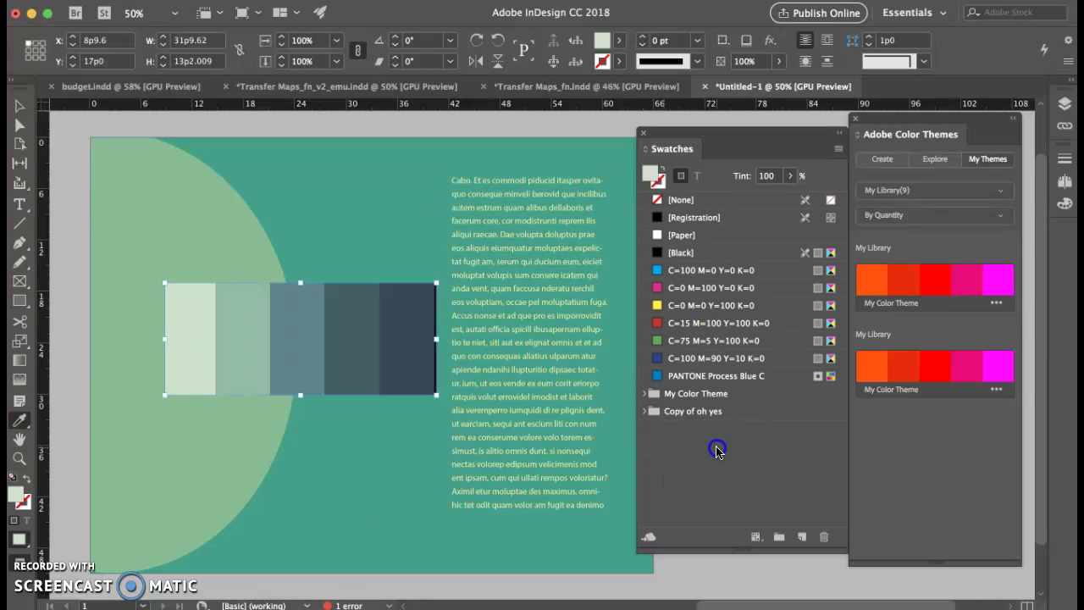
# Step: Set the fill of the selected palette image frame to the C=75 M=5 Y=100 K=0 swatch
pyautogui.click(767, 253)
pyautogui.click(719, 289)
pyautogui.click(713, 341)
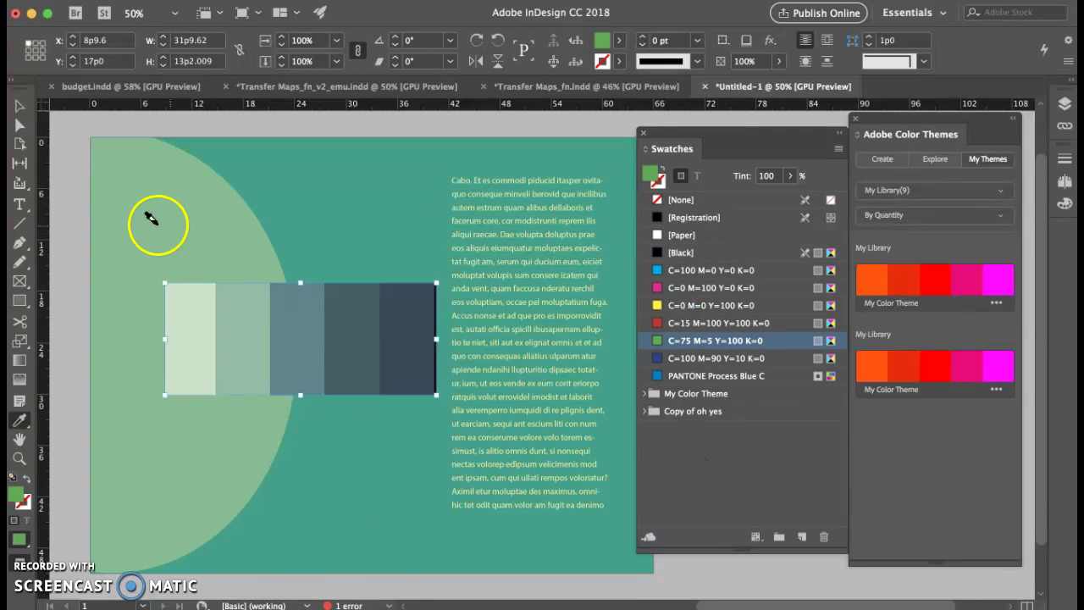
# Step: Deselect the palette image, sample its second-lightest green with the Eyedropper, and try to add that colour to the swatches
pyautogui.click(19, 105)
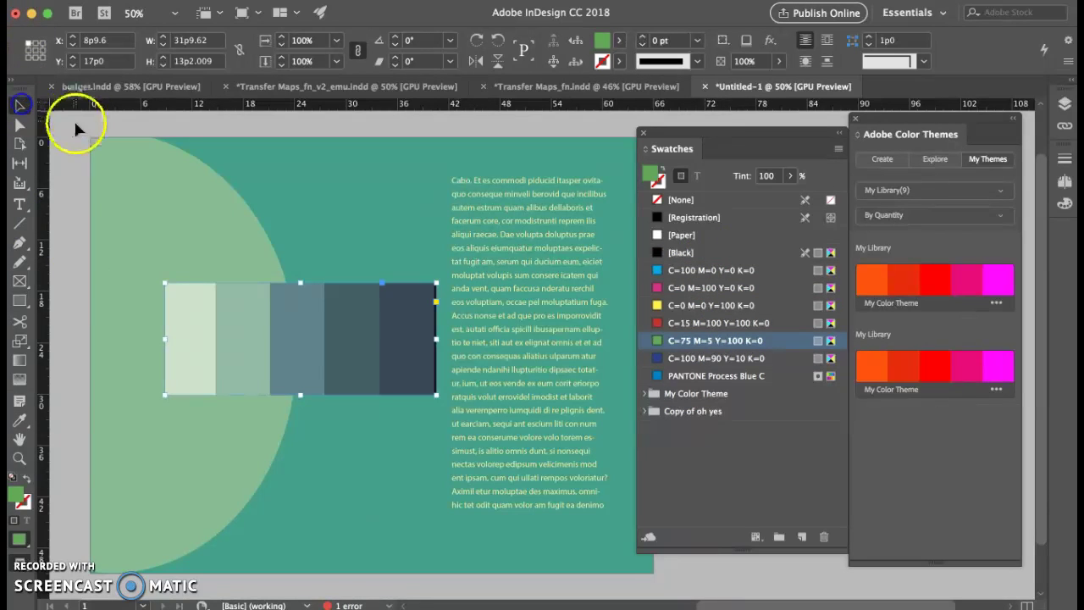
pyautogui.click(73, 133)
pyautogui.click(17, 424)
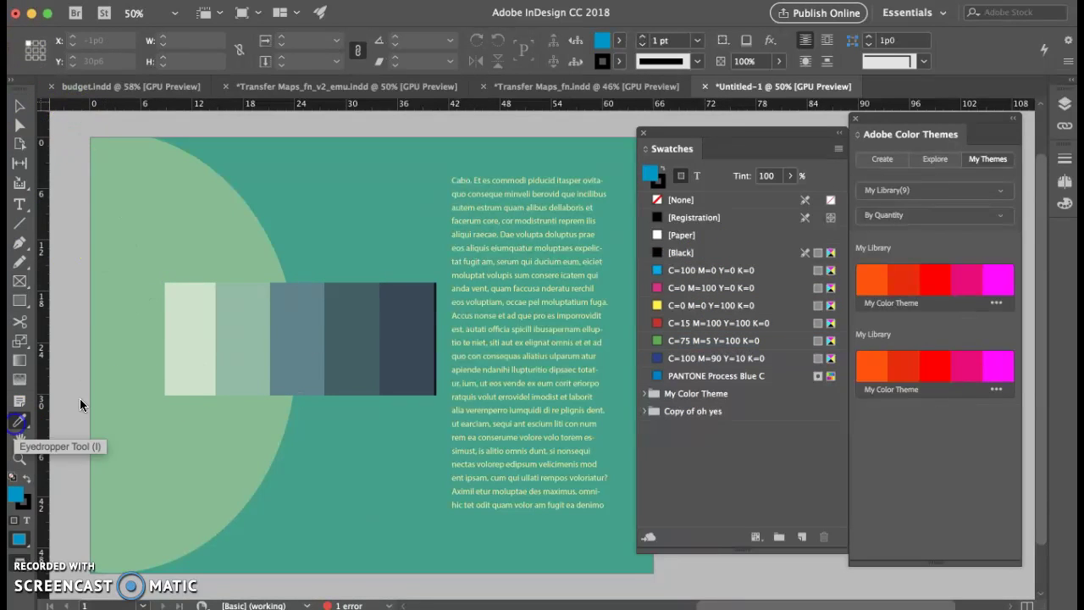
pyautogui.click(242, 354)
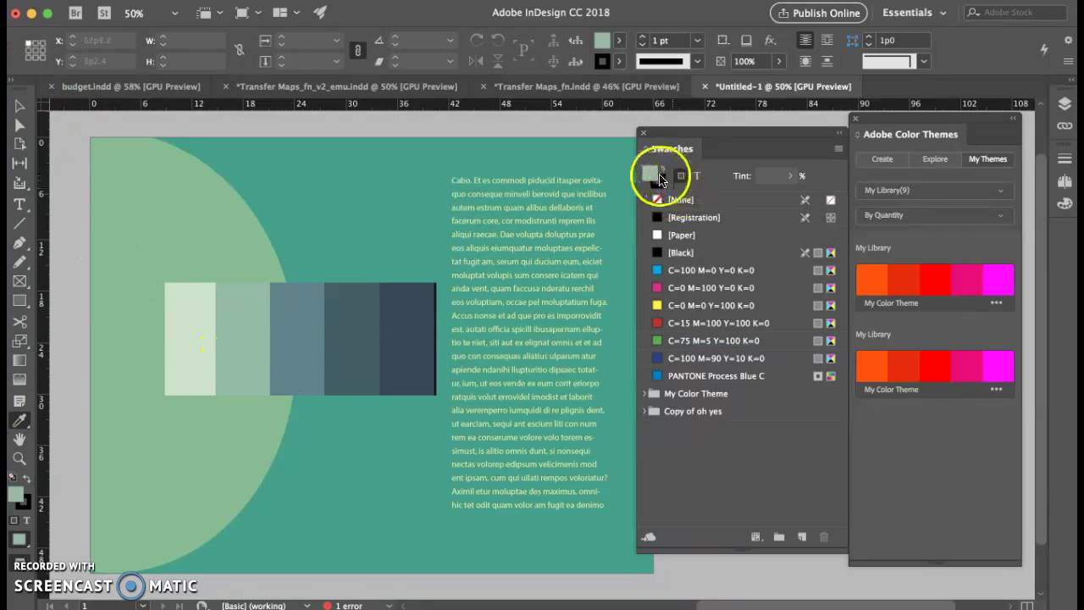
pyautogui.moveTo(649, 175); pyautogui.dragTo(685, 307)
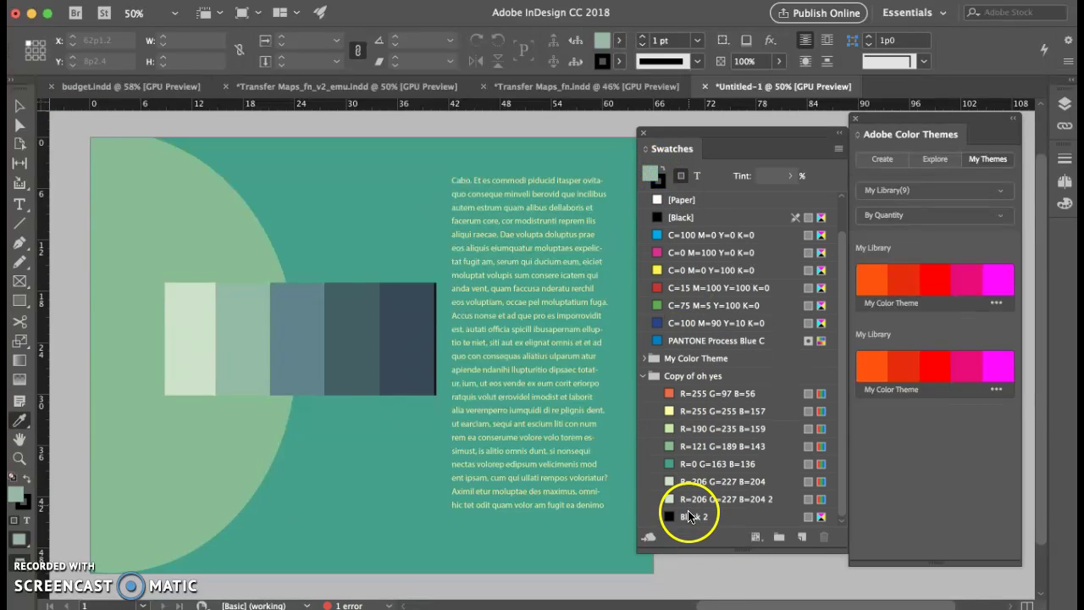
# Step: Delete the Black 2 swatch and collapse the Copy of oh yes group
pyautogui.moveTo(692, 518); pyautogui.dragTo(824, 531)
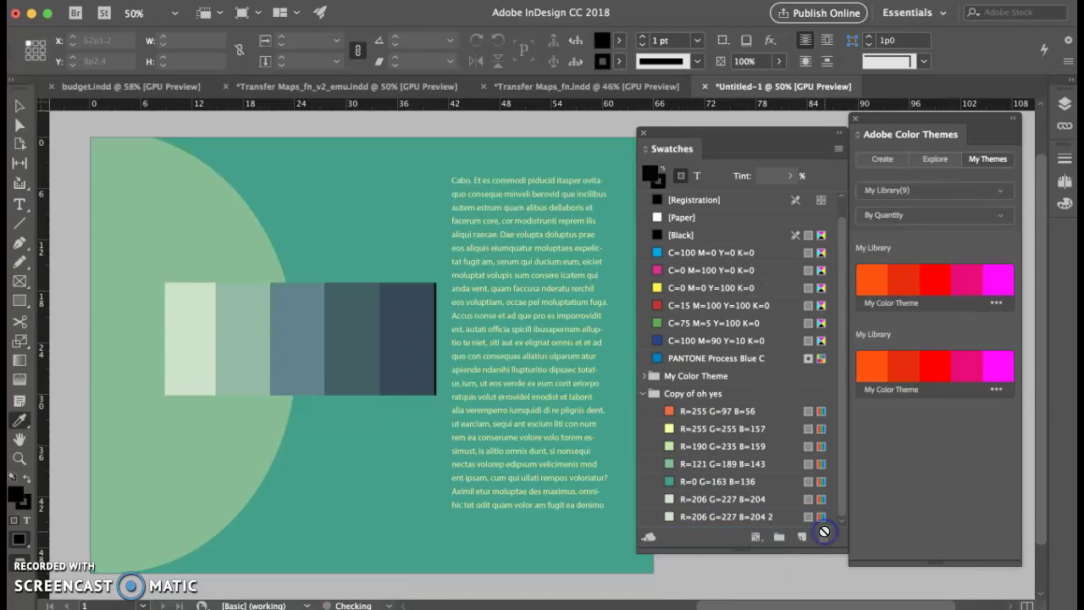
pyautogui.click(646, 398)
pyautogui.click(645, 400)
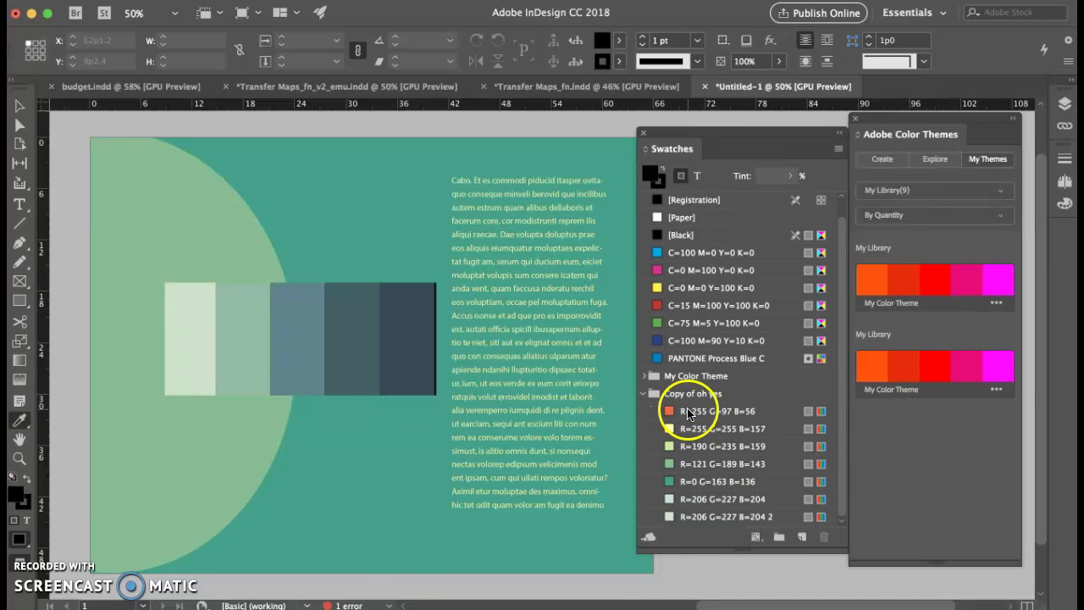
pyautogui.click(647, 393)
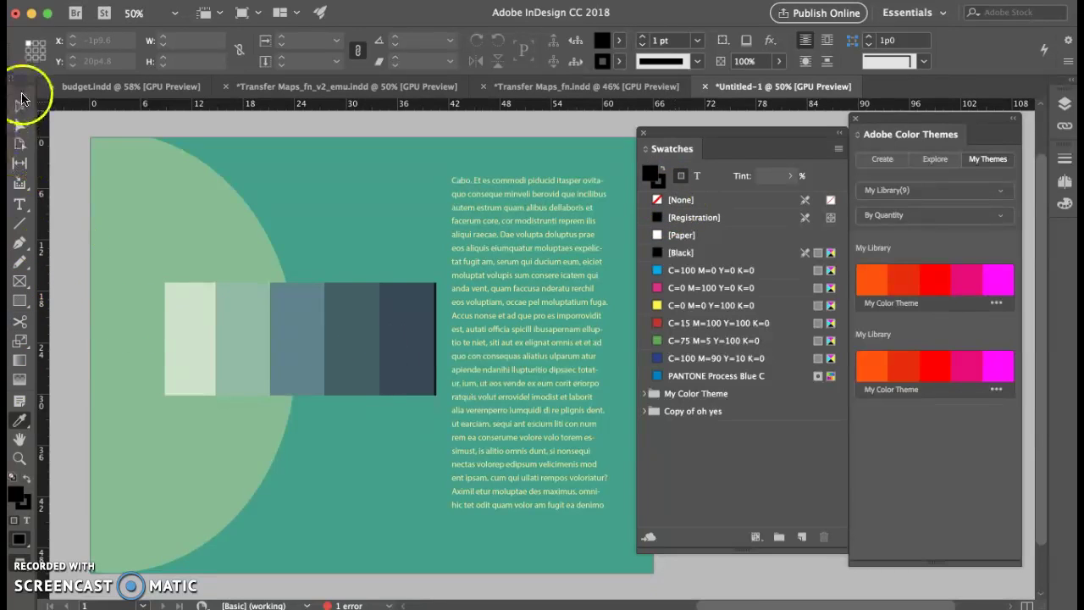
# Step: Sample the palette image's fourth colour, the dark grey-green, with the Eyedropper and add it to the swatches
pyautogui.click(22, 100)
pyautogui.click(669, 452)
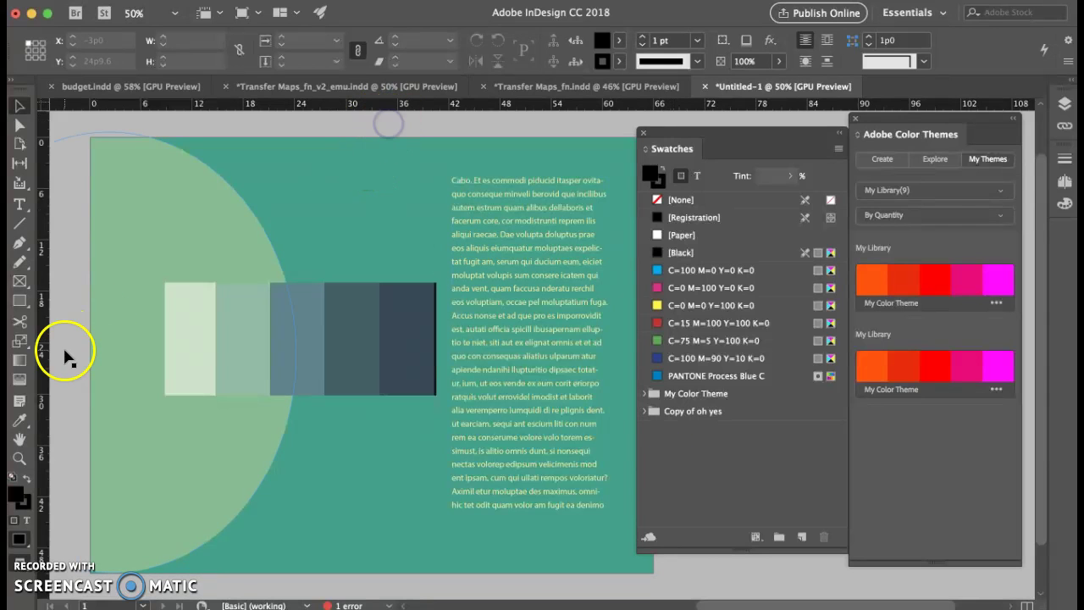
pyautogui.click(17, 421)
pyautogui.click(349, 320)
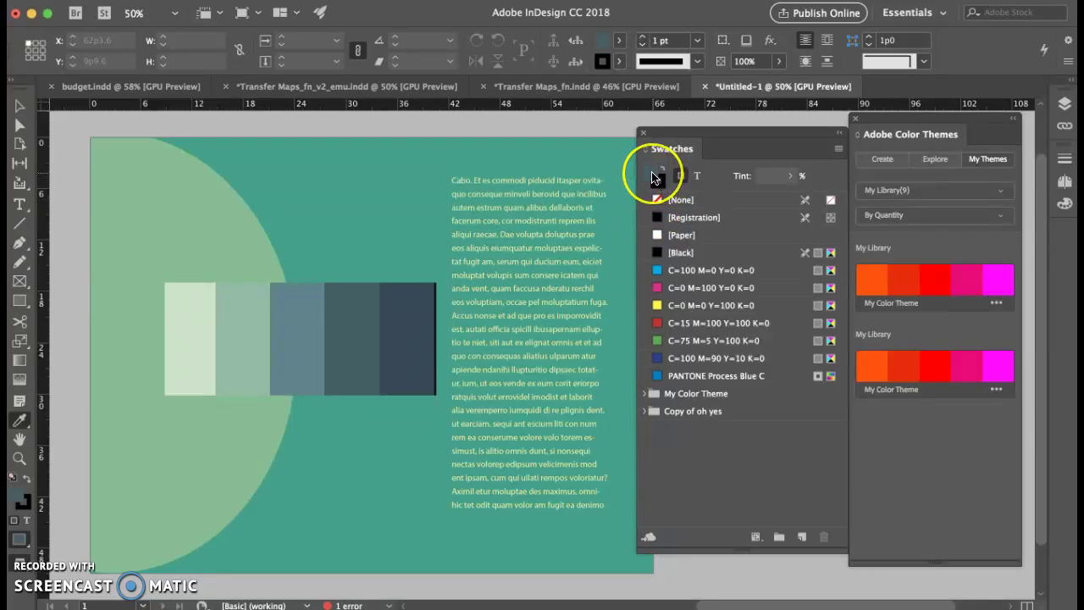
pyautogui.moveTo(727, 245); pyautogui.dragTo(804, 467)
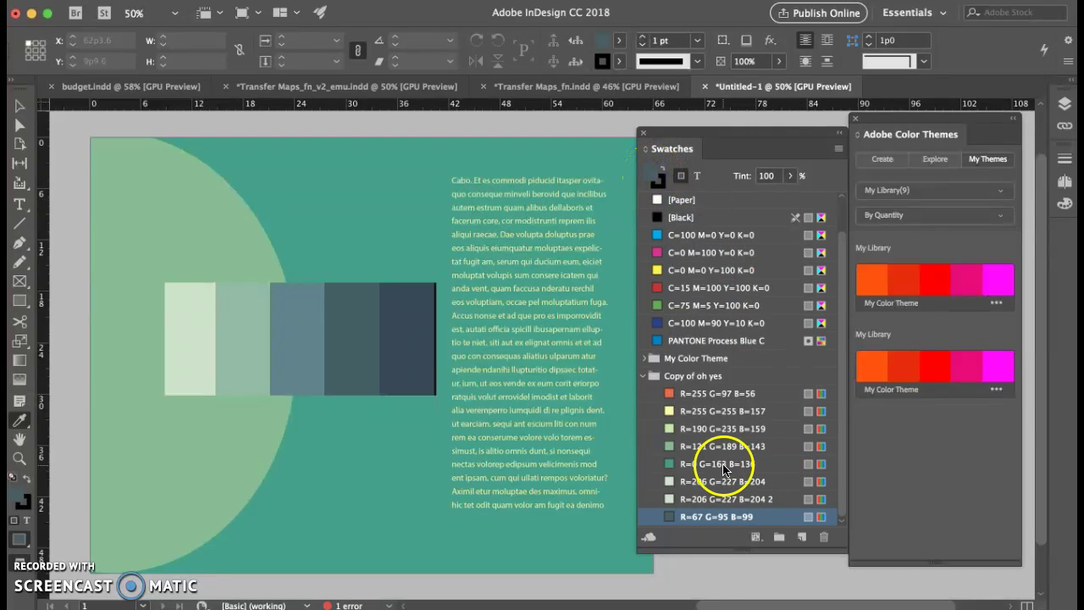
# Step: Fill the page's background frame with the R=67 G=95 B=99 swatch colour using the loaded Eyedropper
pyautogui.click(705, 481)
pyautogui.click(705, 500)
pyautogui.click(693, 516)
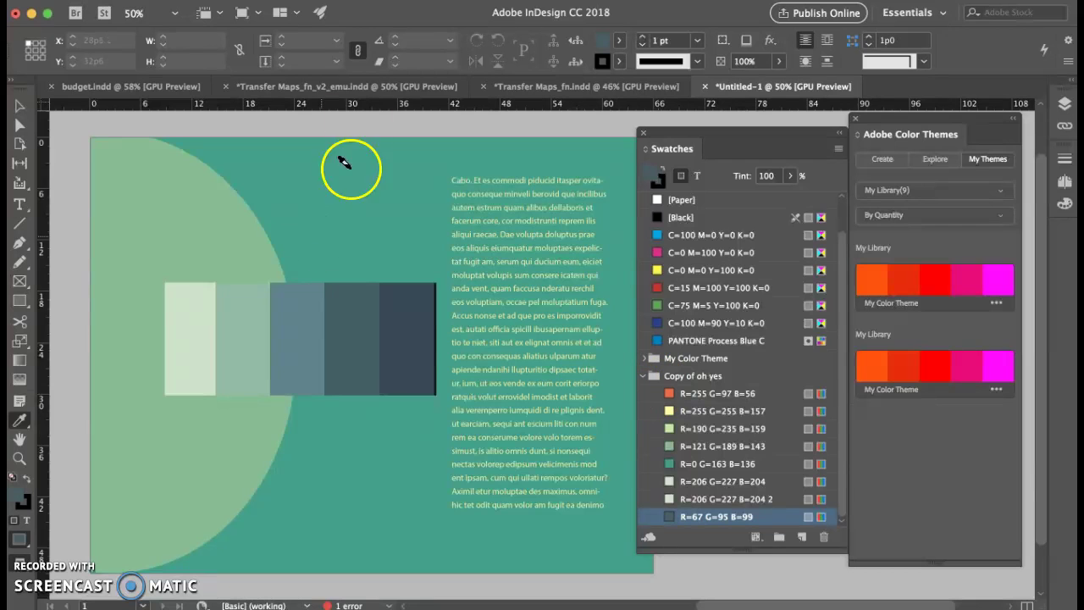
pyautogui.click(404, 129)
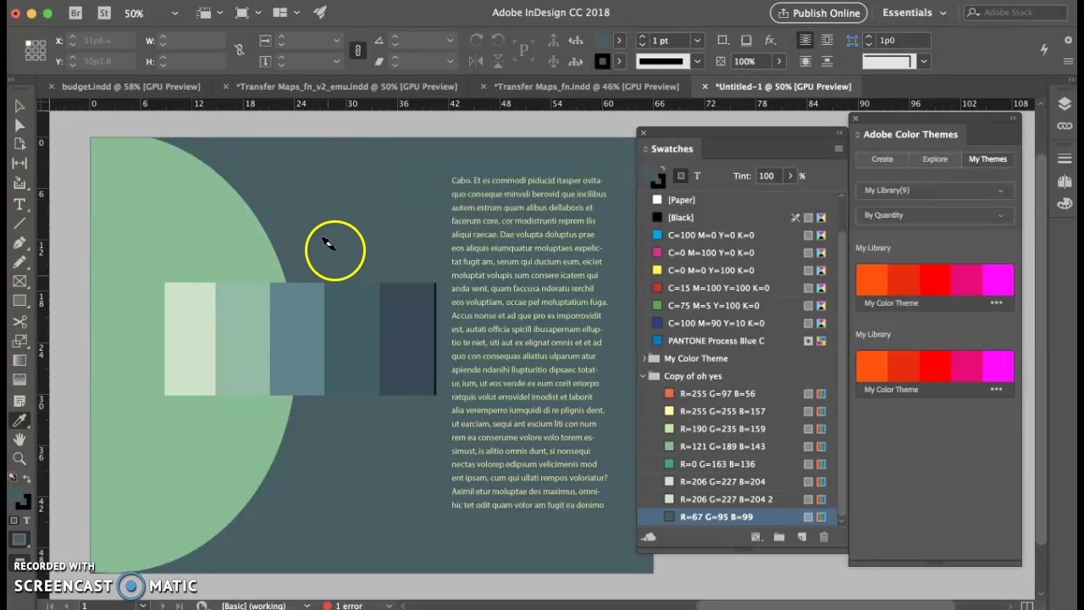
# Step: Try to sample the palette image's second-lightest green and apply it to the large circle
pyautogui.click(272, 316)
pyautogui.click(131, 225)
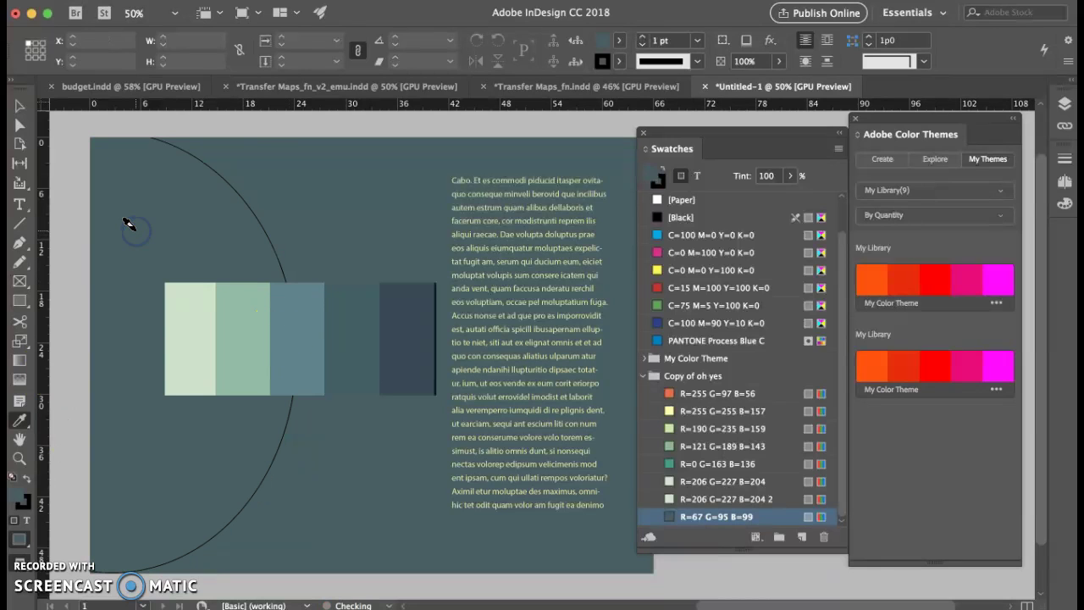
pyautogui.moveTo(150, 243); pyautogui.dragTo(241, 339)
pyautogui.click(159, 200)
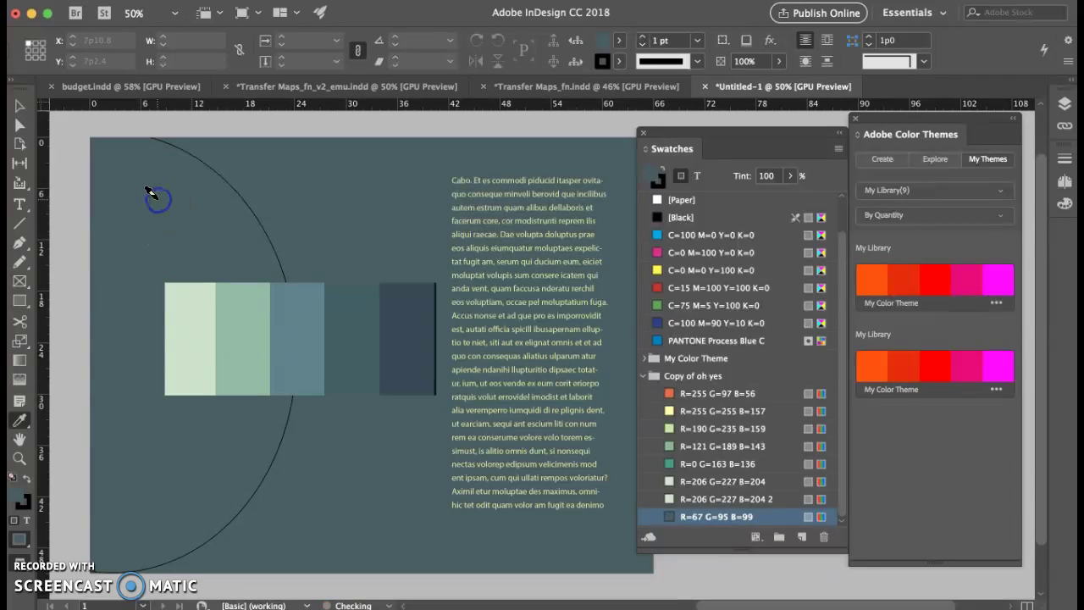
# Step: Restart the Eyedropper, sample the palette image's second-lightest green and fill the large circle with it
pyautogui.click(19, 105)
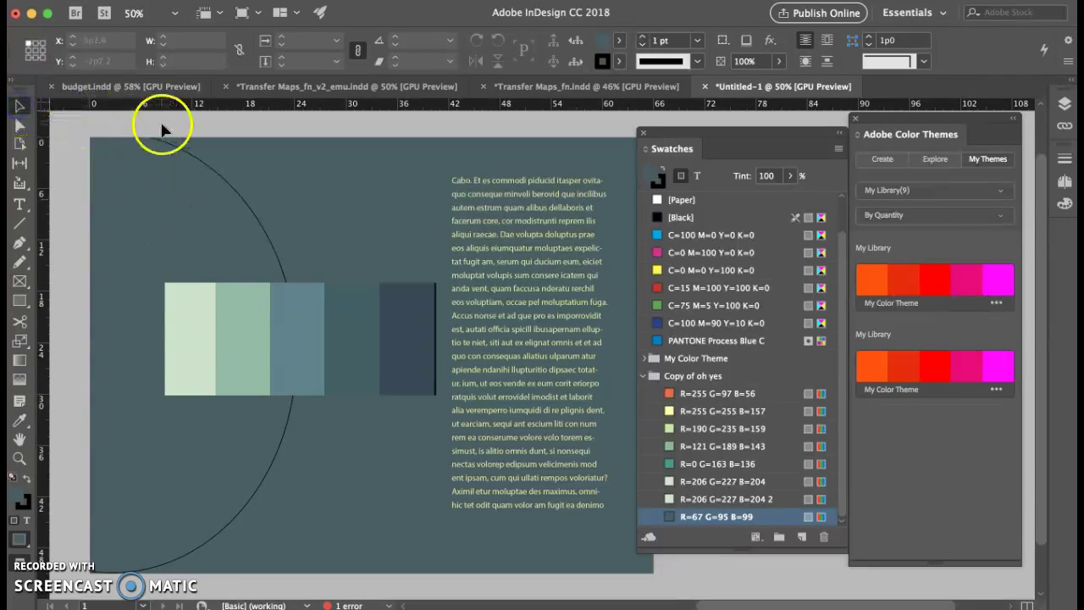
pyautogui.click(19, 428)
pyautogui.moveTo(293, 377); pyautogui.dragTo(139, 202)
# Step: Set the large circle's stroke to [None] and deselect it
pyautogui.click(145, 218)
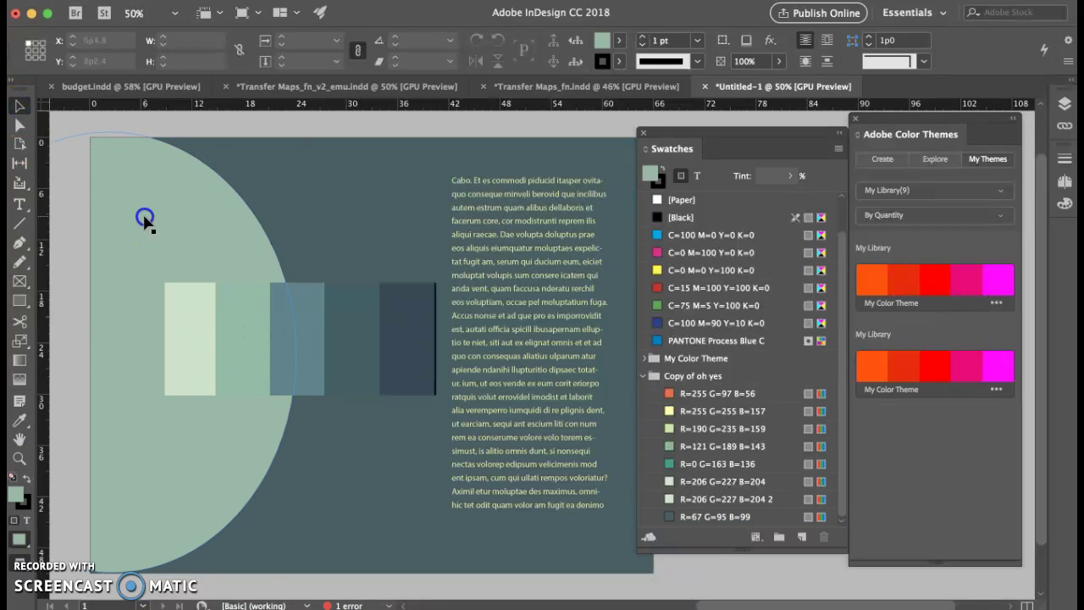
pyautogui.click(654, 179)
pyautogui.scroll(2, 688, 227)
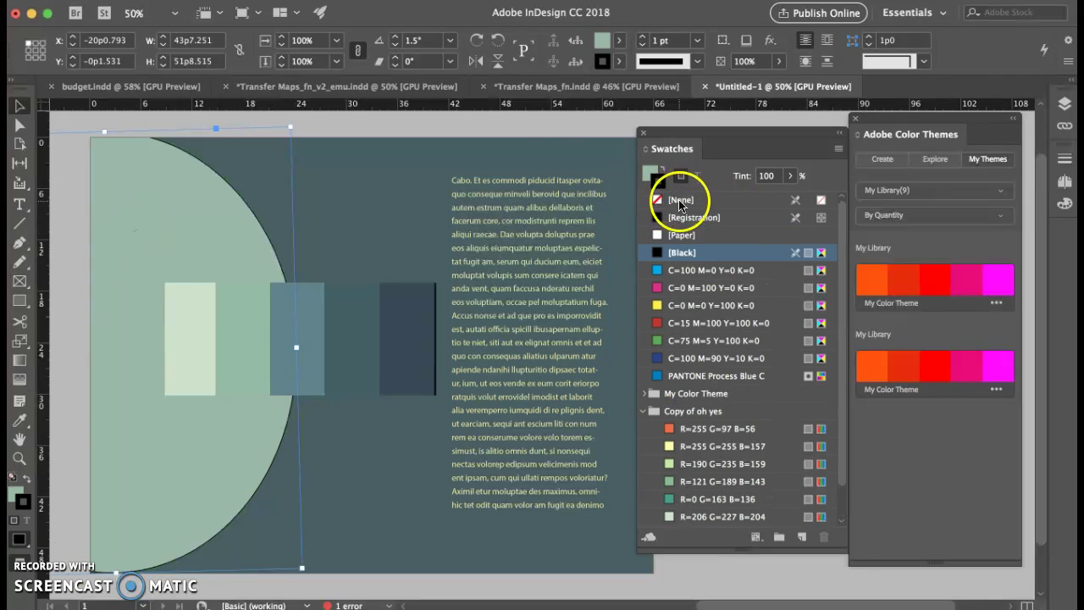
pyautogui.click(669, 200)
pyautogui.click(543, 123)
# Step: Move the palette image up and left to about X 5p9.6, Y 8p6, and deselect it
pyautogui.click(388, 381)
pyautogui.click(389, 334)
pyautogui.moveTo(390, 335); pyautogui.dragTo(342, 269)
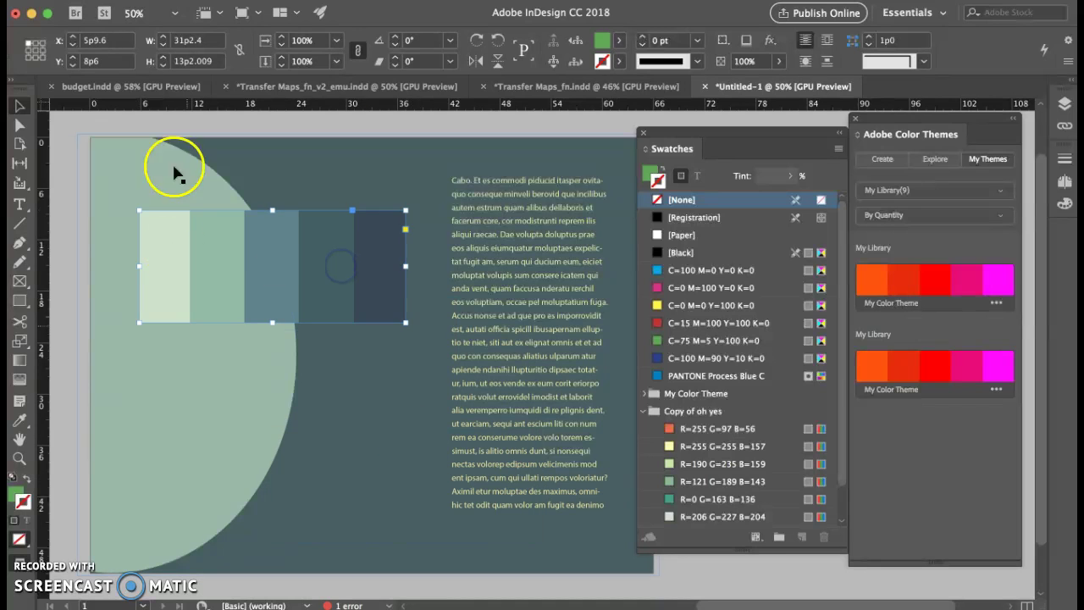
pyautogui.click(332, 125)
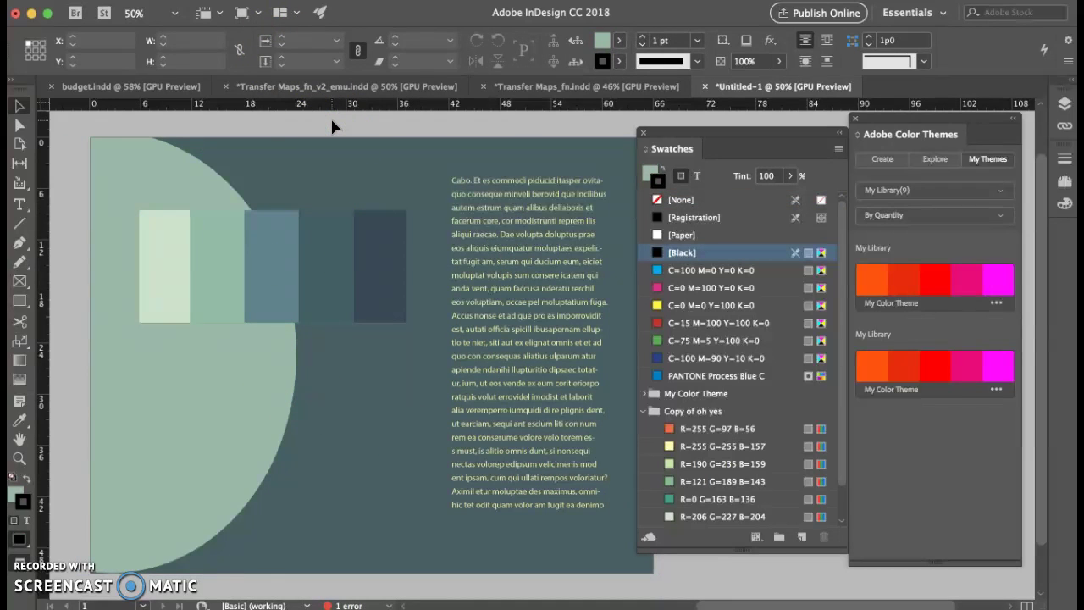